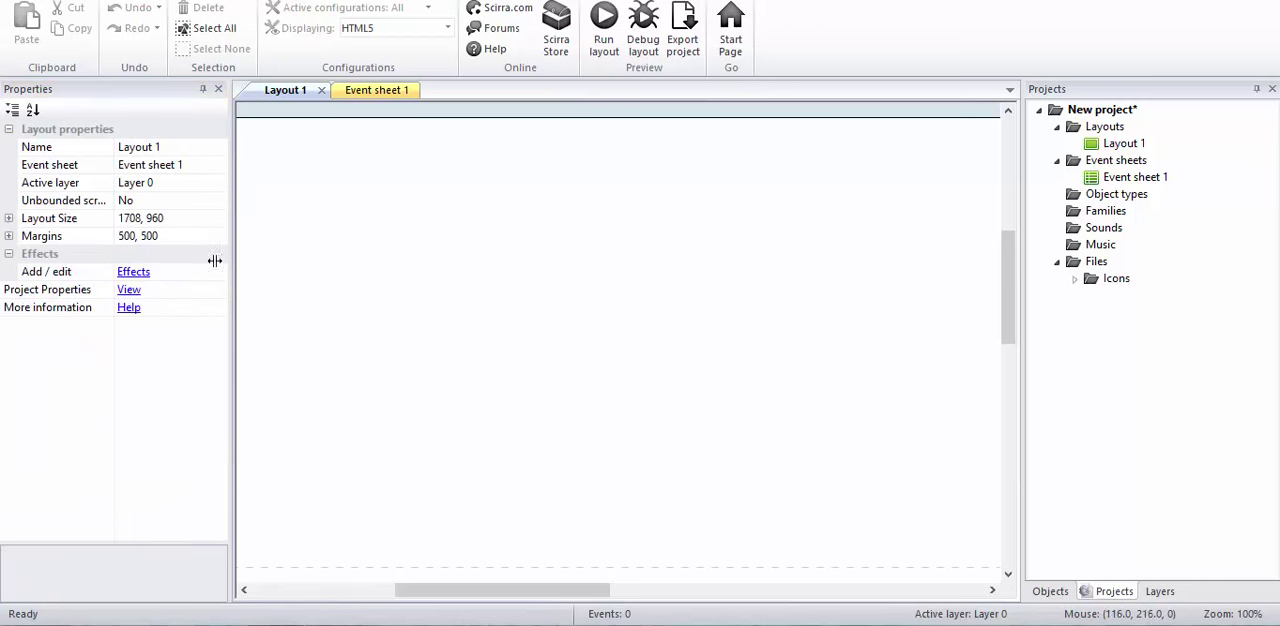
Step: Set the size of Layout 1 to 854, 480
{"action": "left_click", "coordinate": [168, 218]}
{"action": "left_click", "coordinate": [170, 218]}
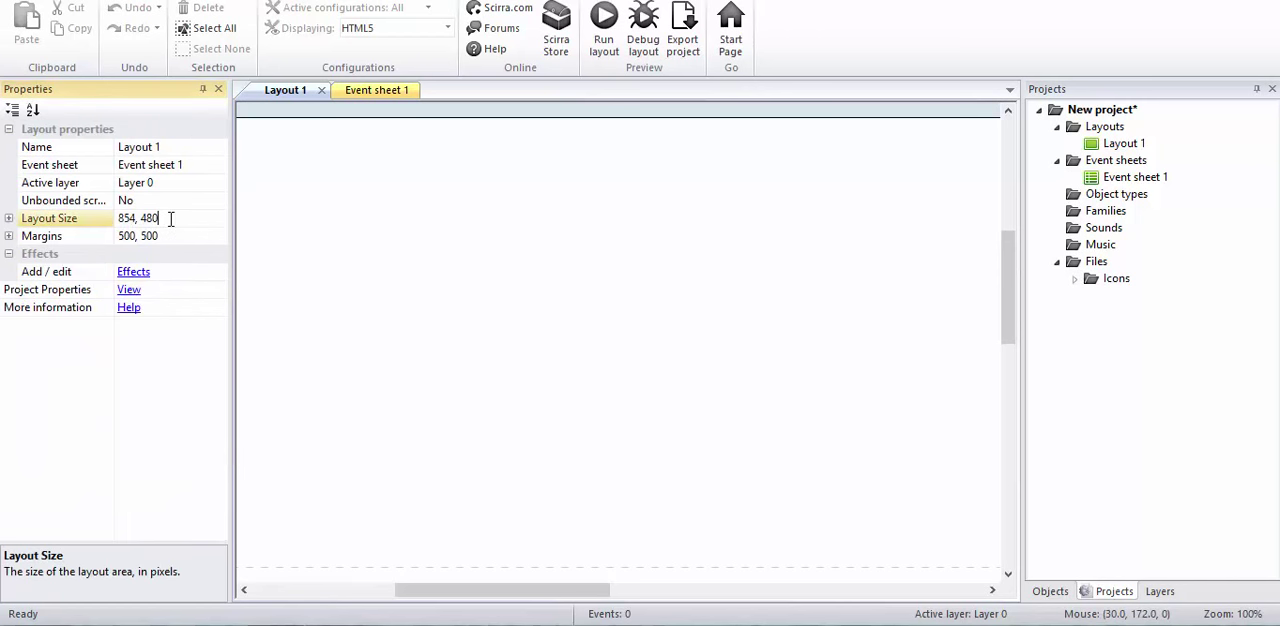
{"action": "left_click", "coordinate": [440, 293]}
{"action": "scroll", "coordinate": [440, 294], "scroll_direction": "down", "scroll_amount": 1}
{"action": "scroll", "coordinate": [503, 258], "scroll_direction": "down", "scroll_amount": 1, "text": "ctrl"}
{"action": "scroll", "coordinate": [505, 265], "scroll_direction": "down", "scroll_amount": 2, "text": "ctrl"}
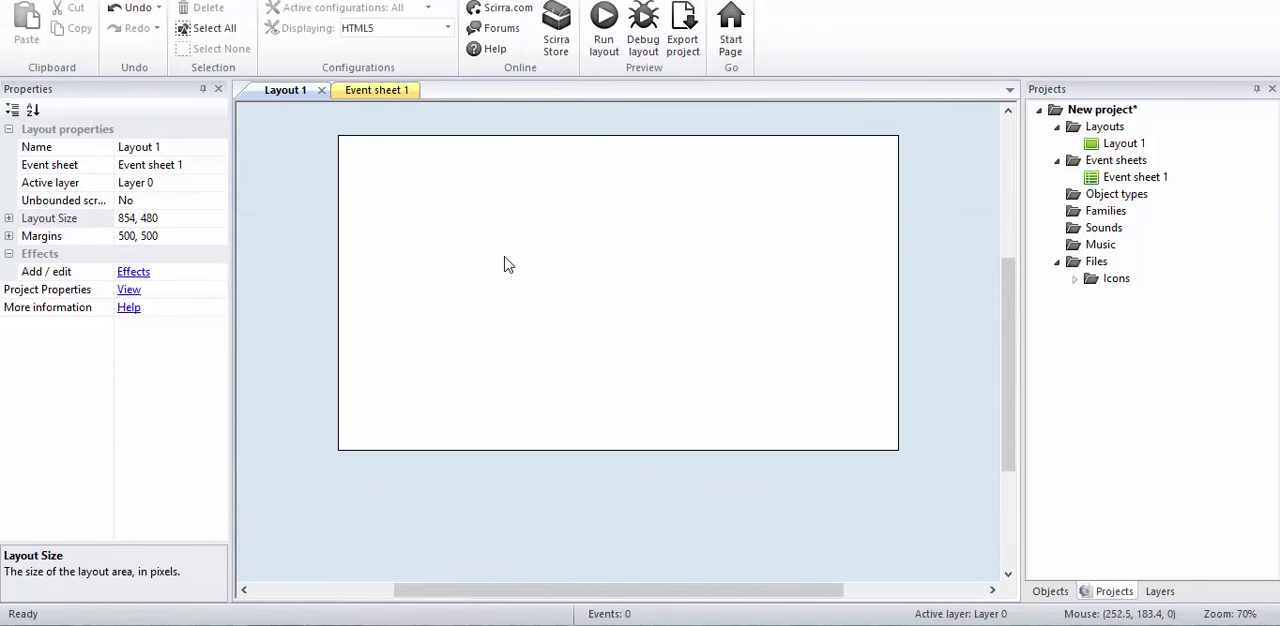
{"action": "scroll", "coordinate": [511, 358], "scroll_direction": "up", "scroll_amount": 1}
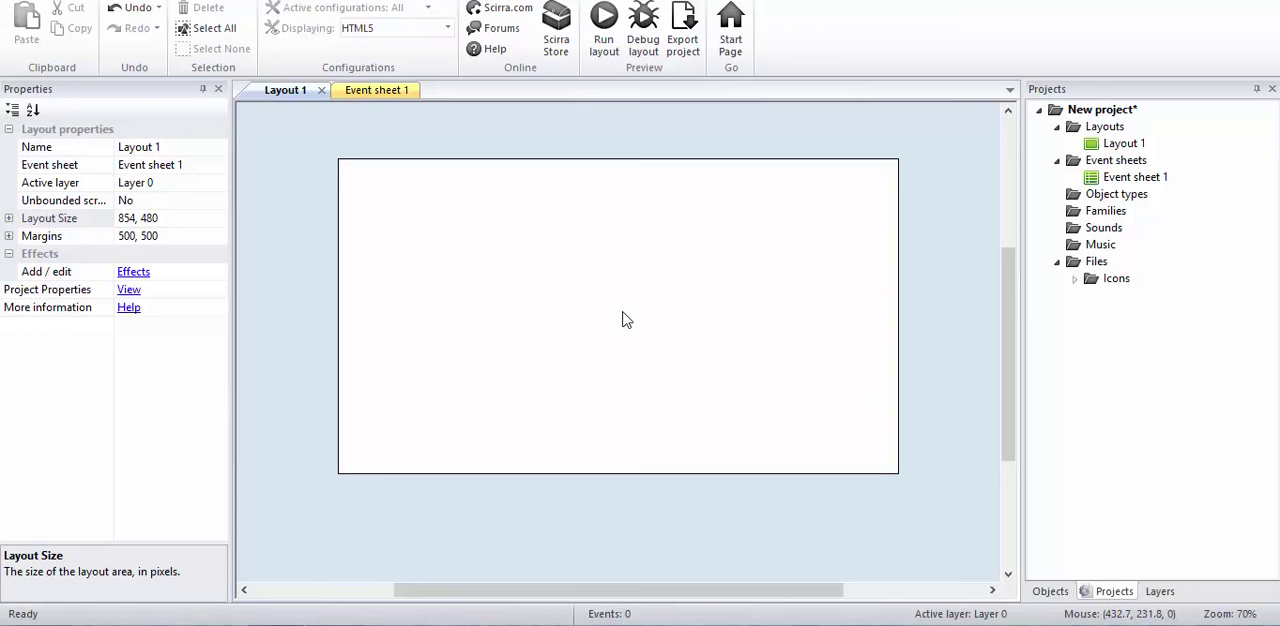
{"action": "scroll", "coordinate": [622, 319], "scroll_direction": "up", "scroll_amount": 1, "text": "ctrl"}
{"action": "scroll", "coordinate": [622, 319], "scroll_direction": "down", "scroll_amount": 1, "text": "ctrl"}
{"action": "scroll", "coordinate": [622, 319], "scroll_direction": "up", "scroll_amount": 1, "text": "ctrl"}
{"action": "scroll", "coordinate": [622, 319], "scroll_direction": "down", "scroll_amount": 1, "text": "ctrl"}
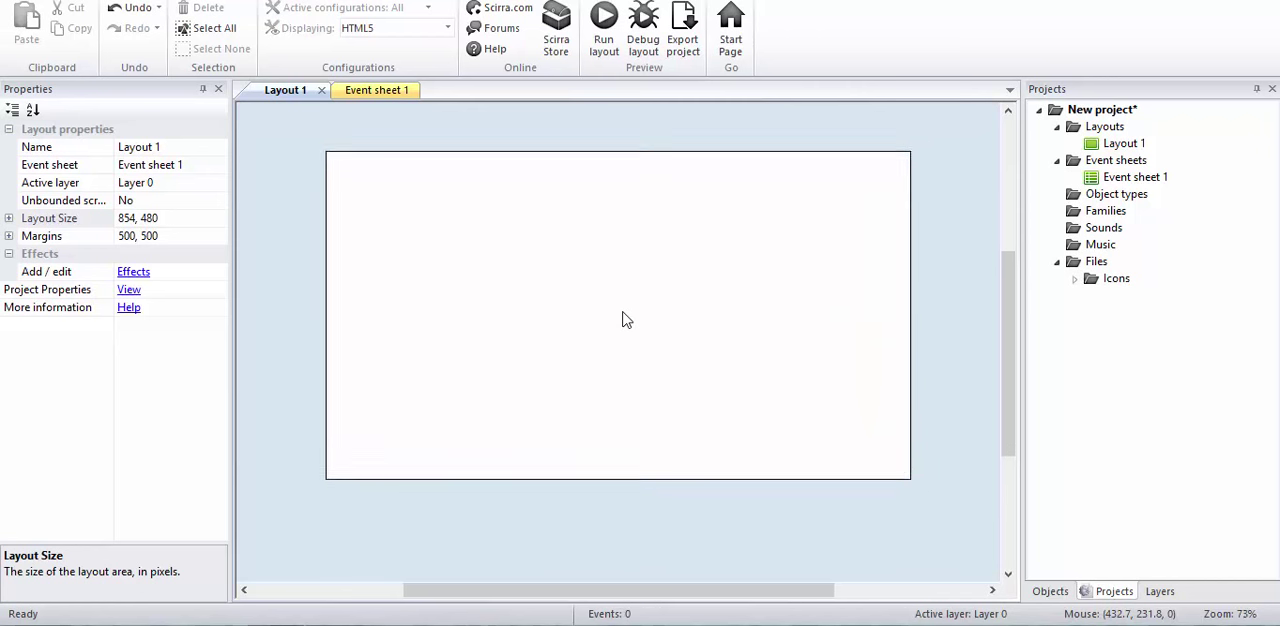
{"action": "scroll", "coordinate": [622, 319], "scroll_direction": "up", "scroll_amount": 1, "text": "ctrl"}
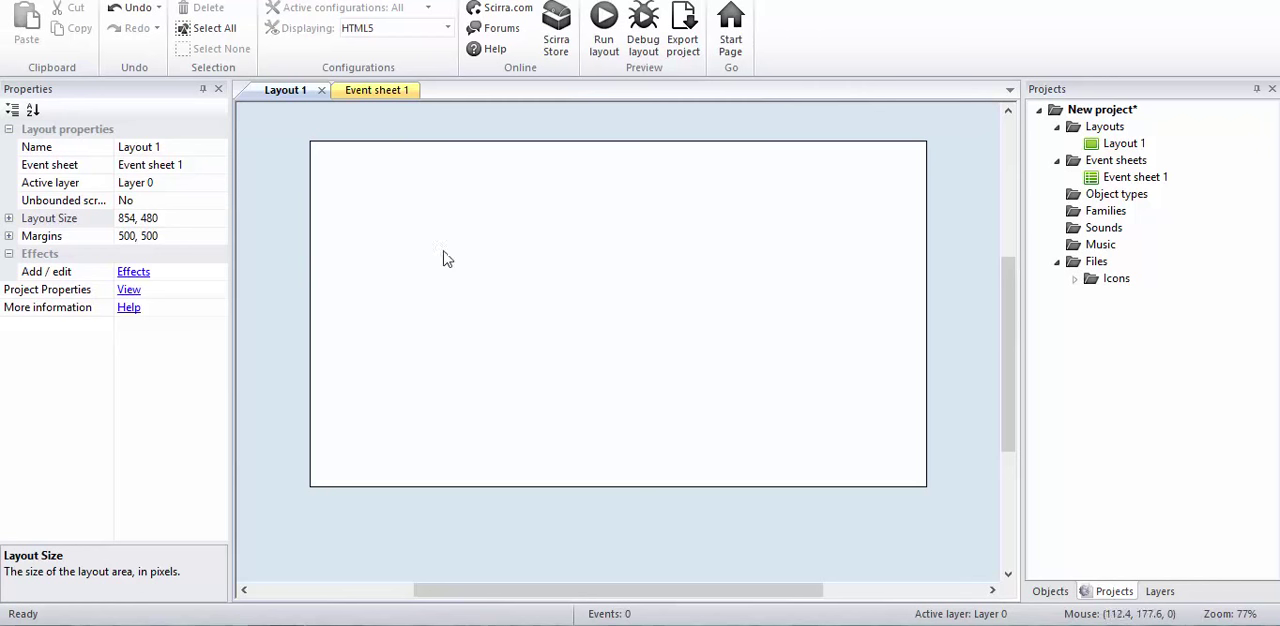
Step: Insert a new Sprite object in the layout and fill its image with blue, RGB 47, 67, 177
{"action": "double_click", "coordinate": [497, 259]}
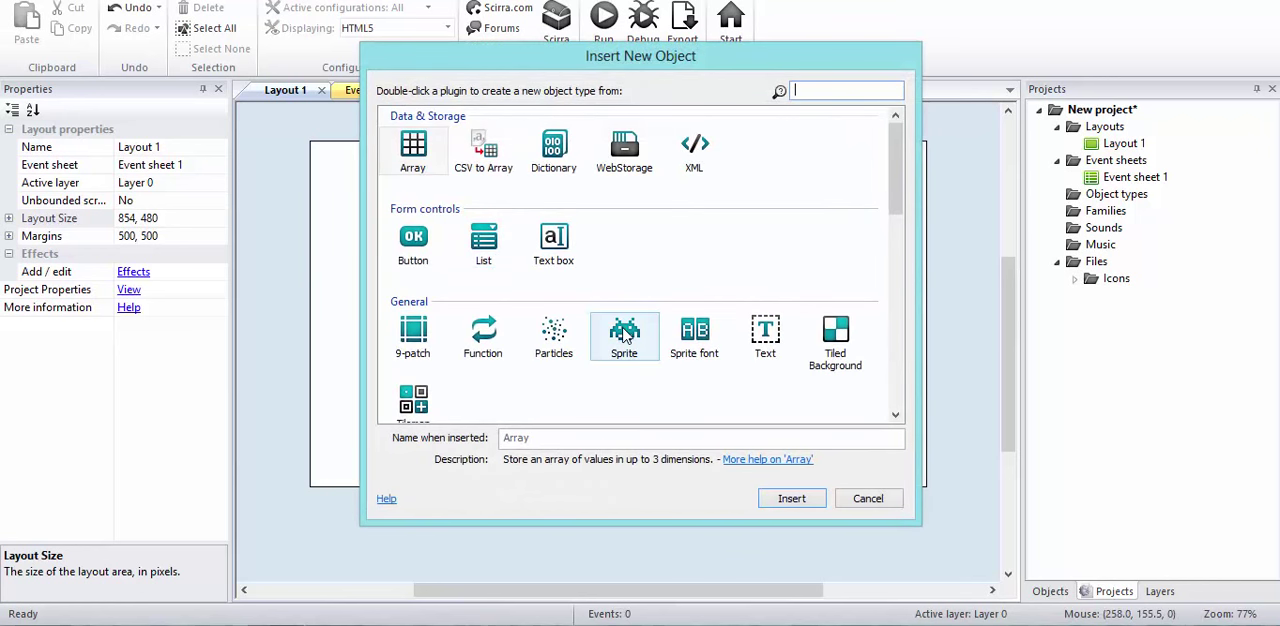
{"action": "double_click", "coordinate": [624, 335]}
{"action": "left_click", "coordinate": [553, 260]}
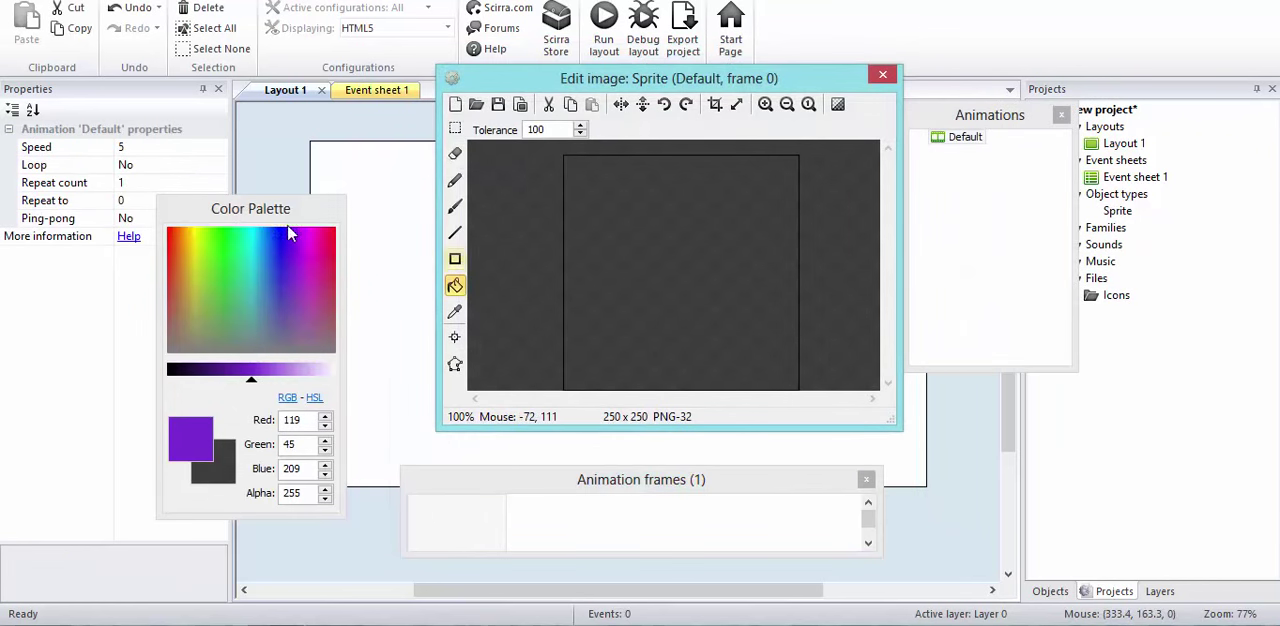
{"action": "left_click_drag", "start_coordinate": [249, 370], "coordinate": [243, 374]}
{"action": "mouse_move", "coordinate": [236, 328]}
{"action": "left_mouse_down"}
{"action": "mouse_move", "coordinate": [208, 258]}
{"action": "mouse_move", "coordinate": [245, 258]}
{"action": "mouse_move", "coordinate": [298, 290]}
{"action": "mouse_move", "coordinate": [280, 283]}
{"action": "mouse_move", "coordinate": [270, 304]}
{"action": "left_mouse_up"}
{"action": "left_click_drag", "start_coordinate": [252, 384], "coordinate": [241, 379]}
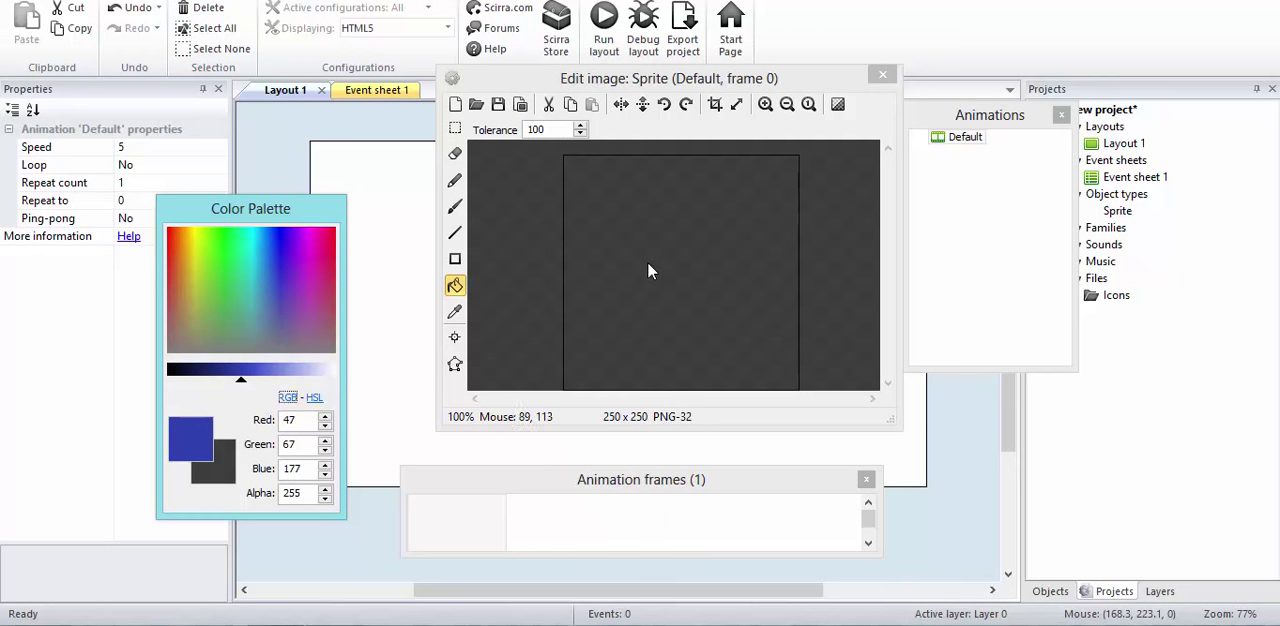
{"action": "left_click", "coordinate": [724, 273]}
{"action": "left_click", "coordinate": [884, 76]}
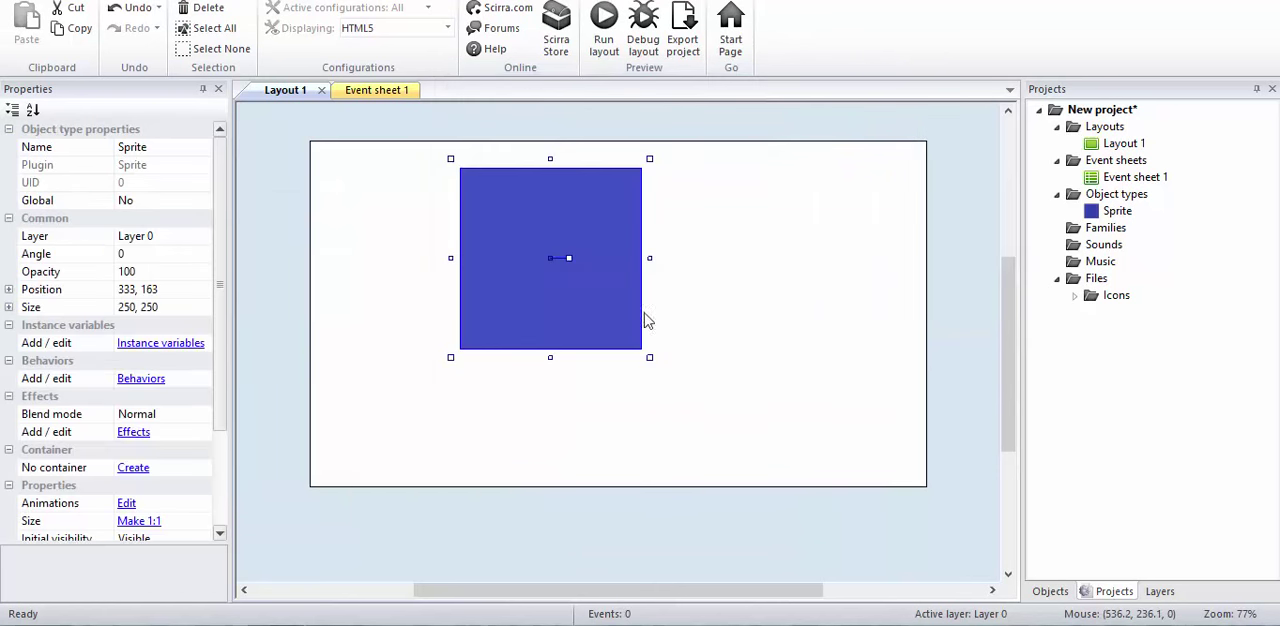
Step: Shrink the blue sprite to a narrow upright block of about 18 × 59 and place it at about 112, 313
{"action": "left_click_drag", "start_coordinate": [650, 358], "coordinate": [505, 290]}
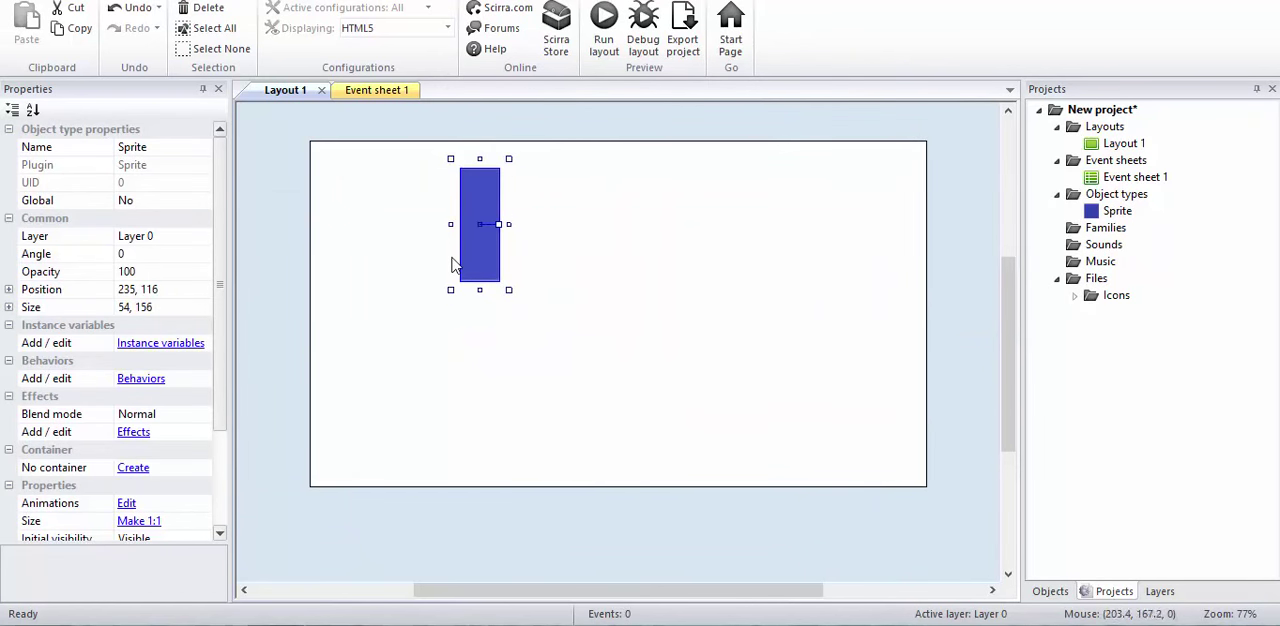
{"action": "left_click_drag", "start_coordinate": [495, 209], "coordinate": [481, 268]}
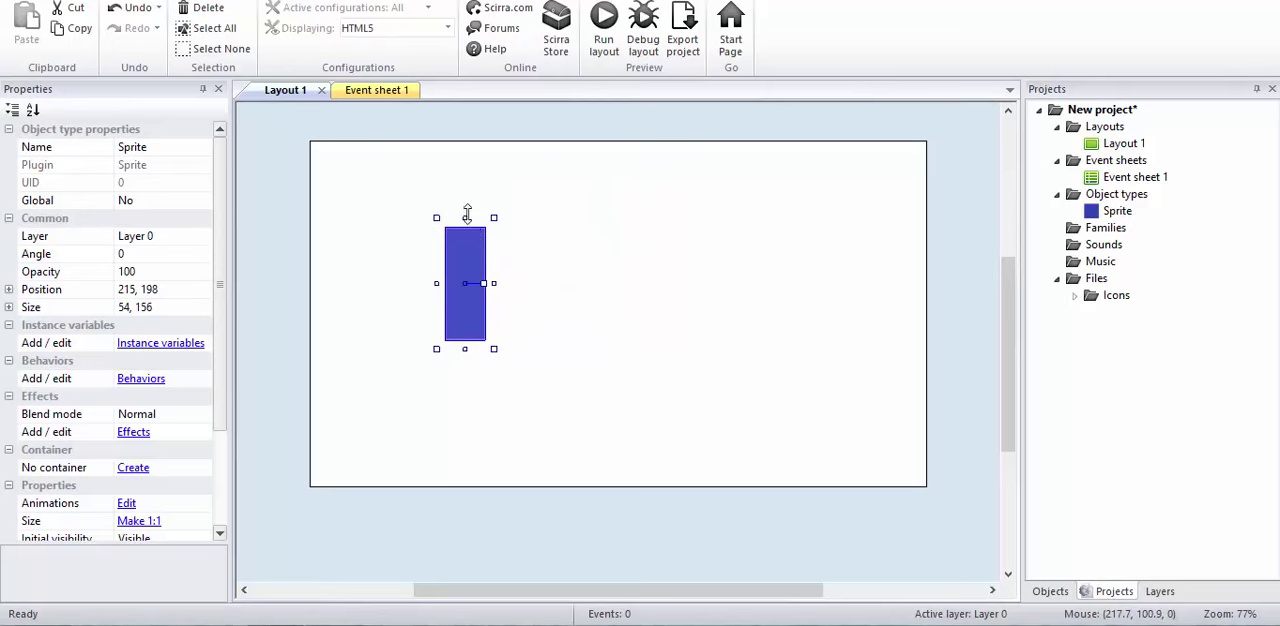
{"action": "left_click", "coordinate": [465, 207]}
{"action": "left_click", "coordinate": [472, 232]}
{"action": "left_click_drag", "start_coordinate": [466, 231], "coordinate": [473, 306]}
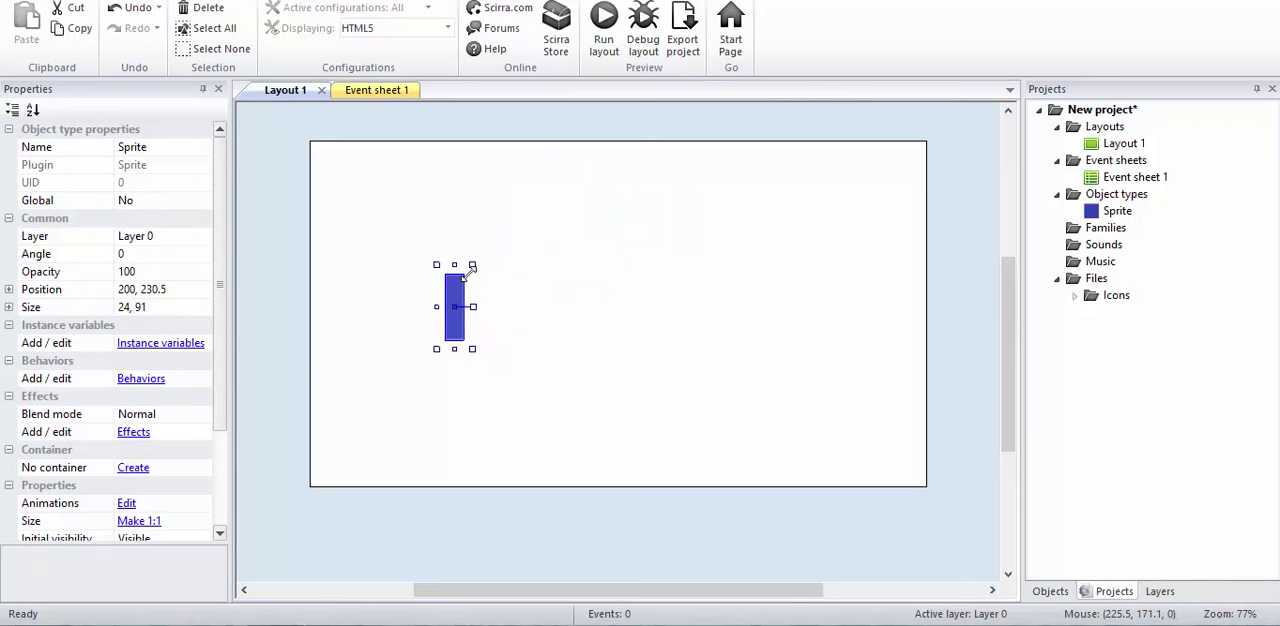
{"action": "left_click_drag", "start_coordinate": [472, 266], "coordinate": [468, 289]}
{"action": "left_click_drag", "start_coordinate": [444, 342], "coordinate": [383, 390]}
Step: Rename the blue sprite as player and move it slightly upward in the layout
{"action": "left_click", "coordinate": [168, 150]}
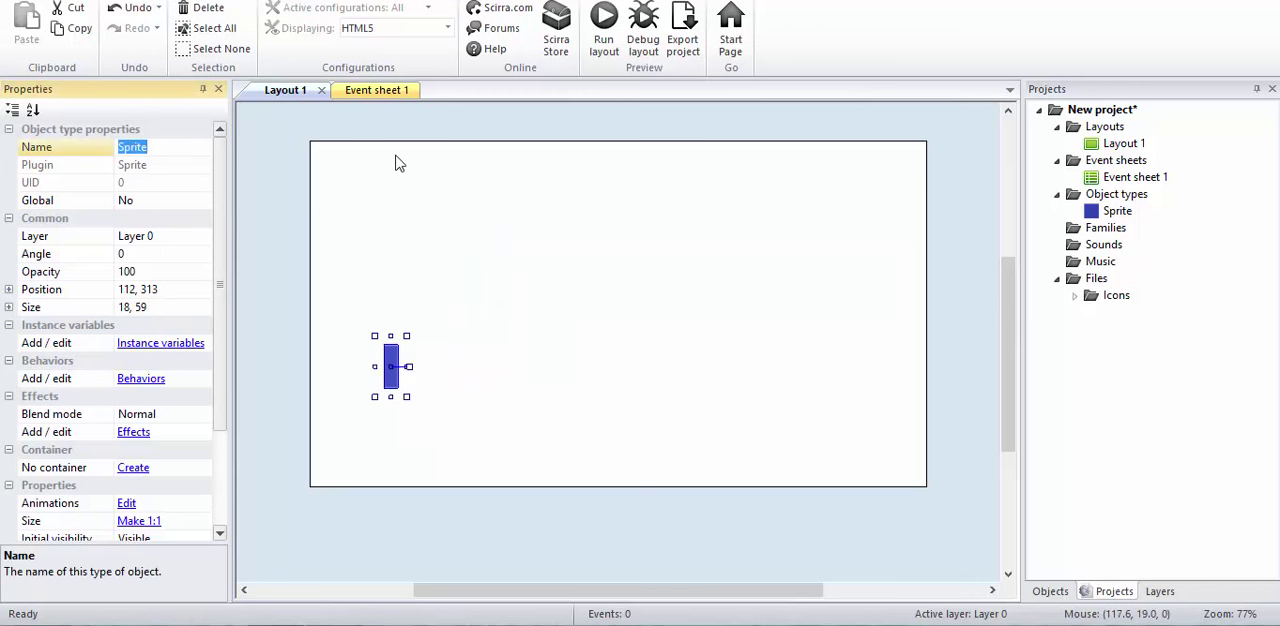
{"action": "type", "text": "player"}
{"action": "left_click", "coordinate": [480, 321]}
{"action": "left_click_drag", "start_coordinate": [387, 360], "coordinate": [386, 338]}
Step: Insert a second Sprite object and fill its image with dark green, RGB 54, 154, 45
{"action": "double_click", "coordinate": [500, 316]}
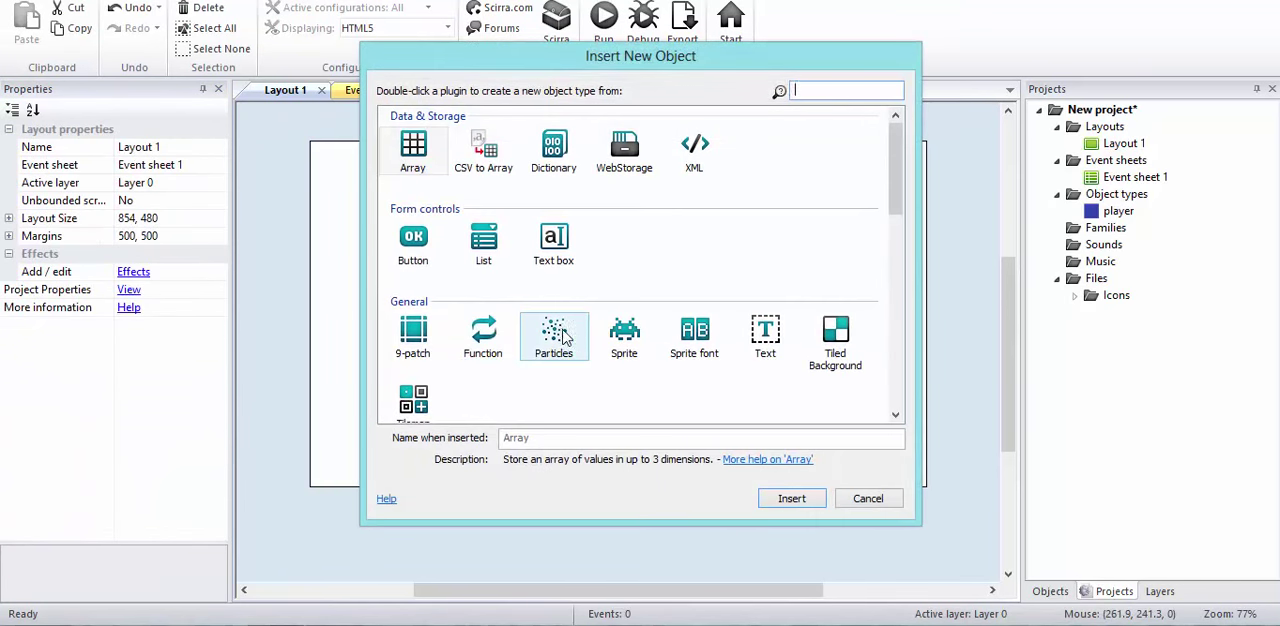
{"action": "double_click", "coordinate": [627, 333]}
{"action": "left_click", "coordinate": [452, 276]}
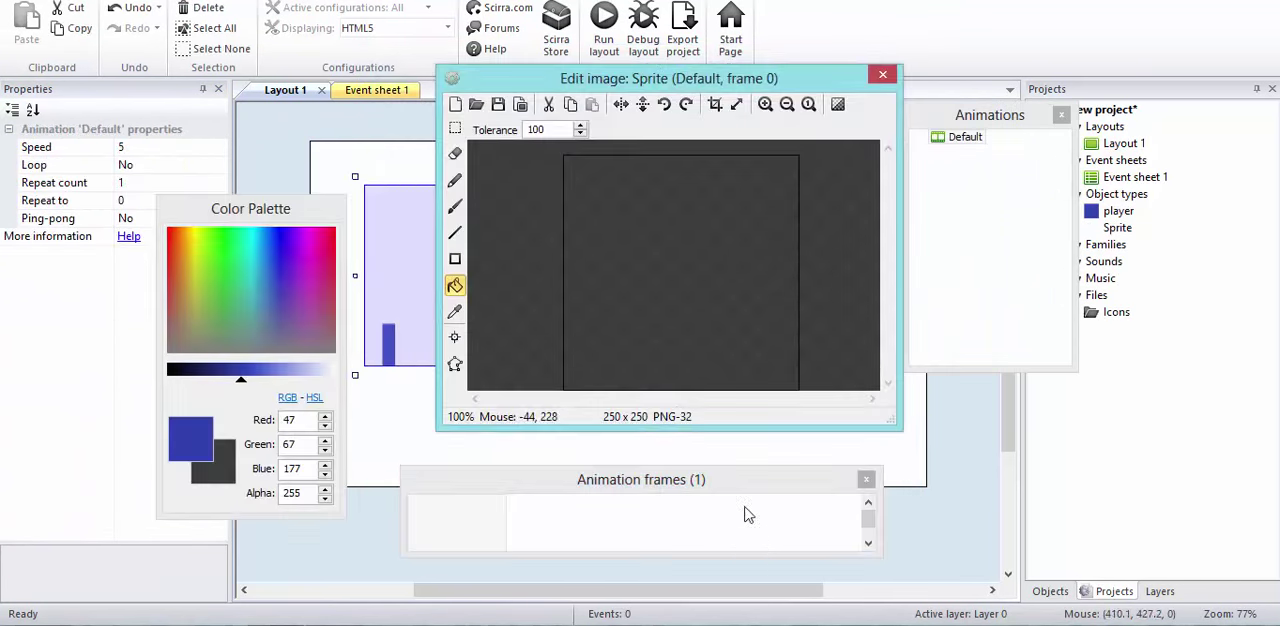
{"action": "left_click", "coordinate": [231, 271]}
{"action": "mouse_move", "coordinate": [231, 271]}
{"action": "left_mouse_down"}
{"action": "mouse_move", "coordinate": [206, 323]}
{"action": "mouse_move", "coordinate": [217, 265]}
{"action": "left_mouse_up"}
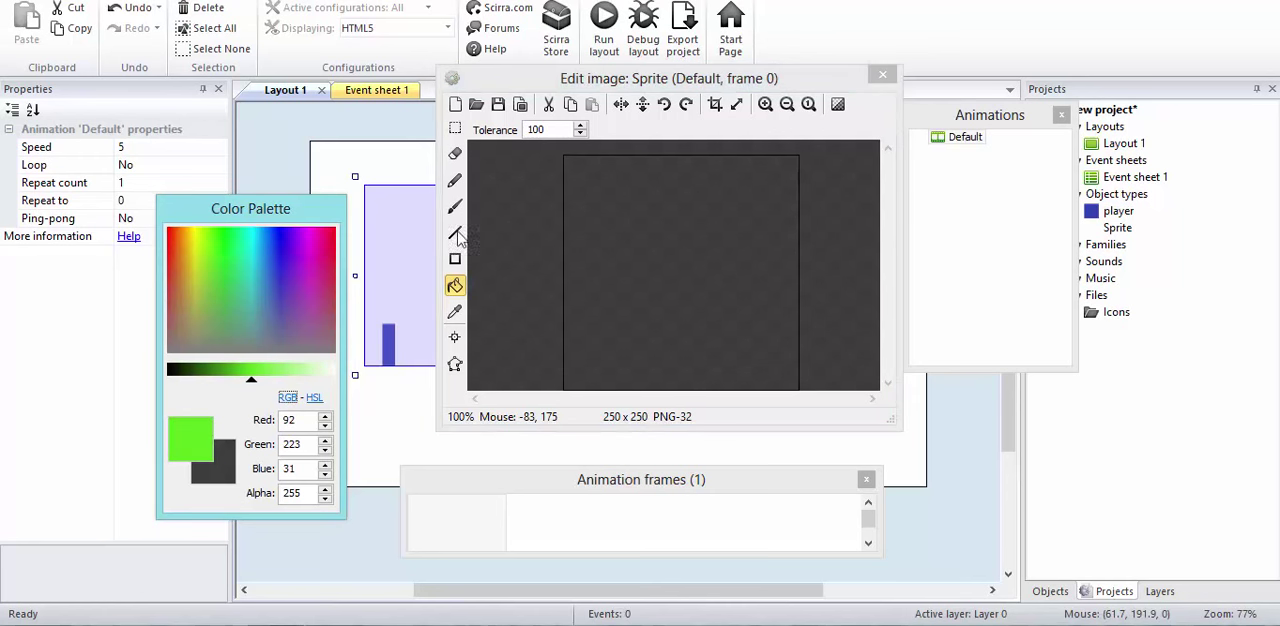
{"action": "left_click", "coordinate": [674, 240]}
{"action": "left_click", "coordinate": [226, 283]}
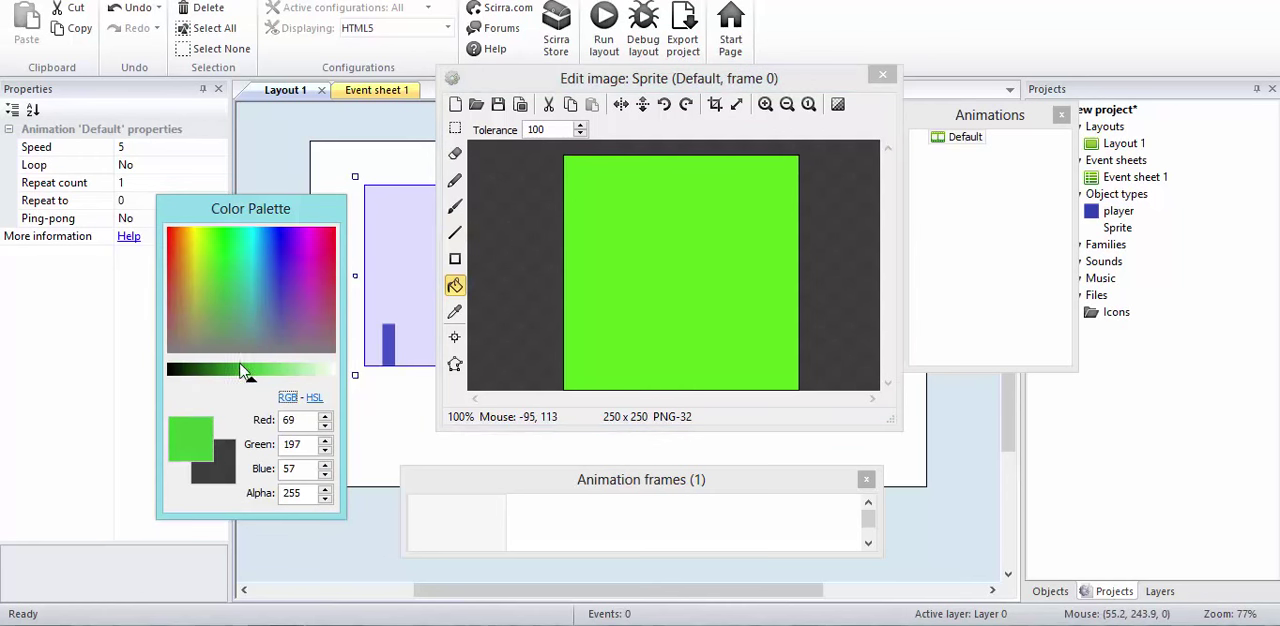
{"action": "left_click_drag", "start_coordinate": [250, 388], "coordinate": [232, 388]}
{"action": "left_click", "coordinate": [728, 349]}
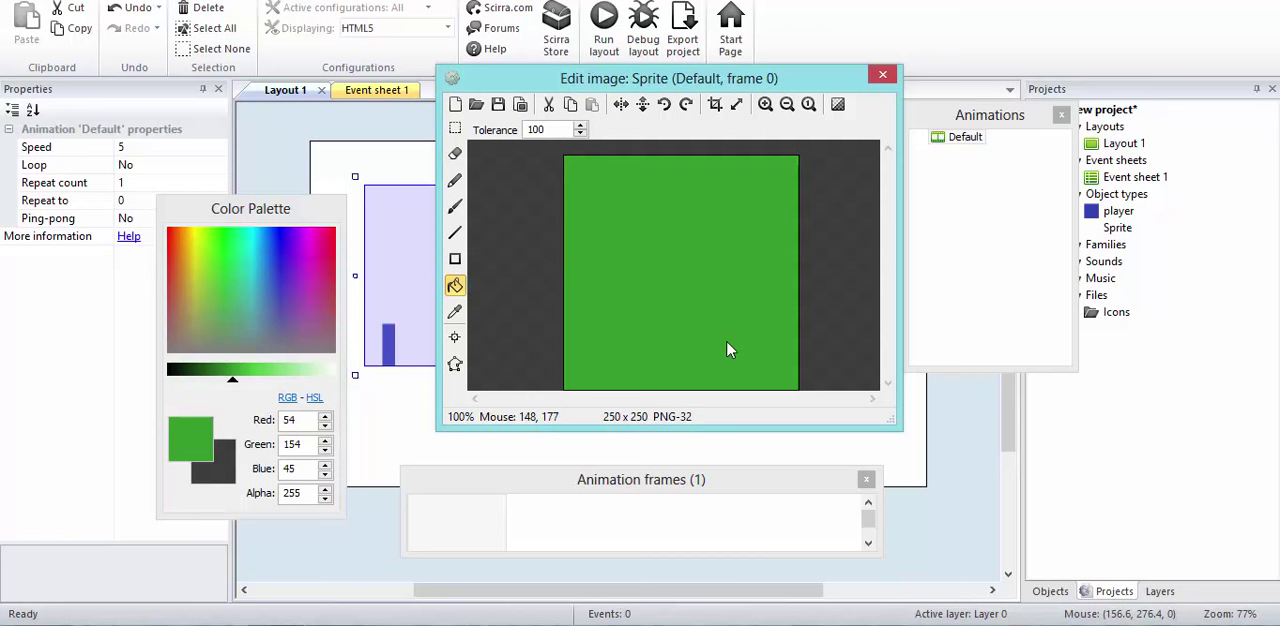
{"action": "left_click", "coordinate": [882, 75]}
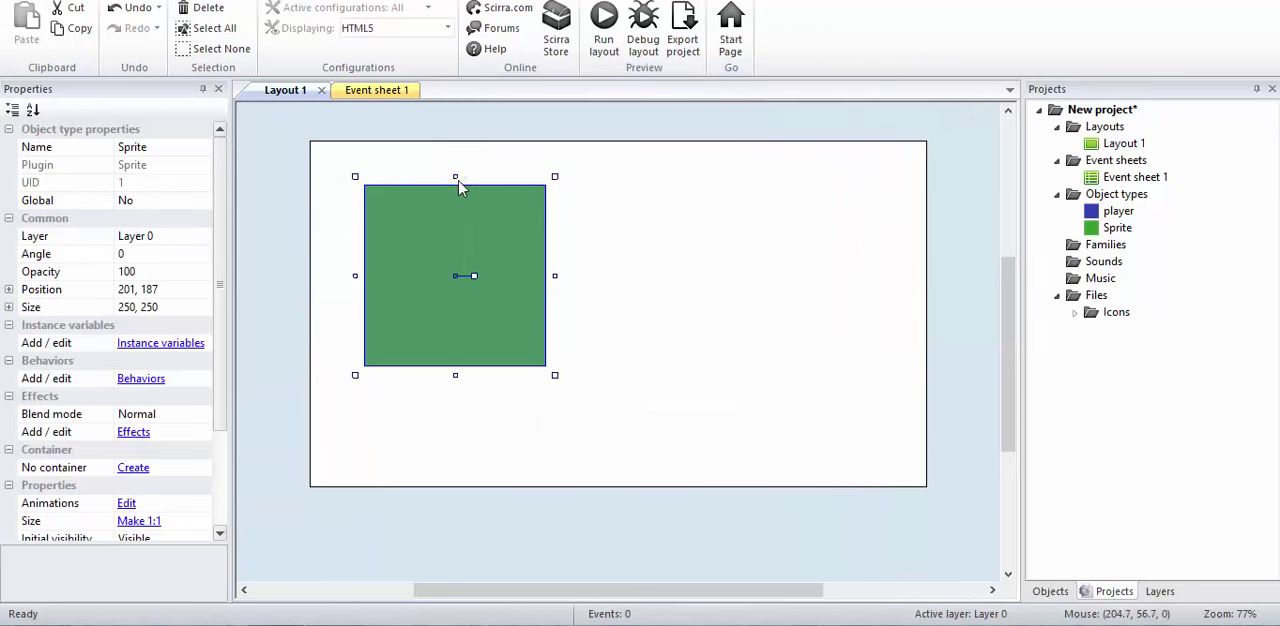
Step: Reshape the green sprite into a floor strip of about 847 × 38 along the layout's lower edge
{"action": "left_click_drag", "start_coordinate": [458, 197], "coordinate": [377, 473]}
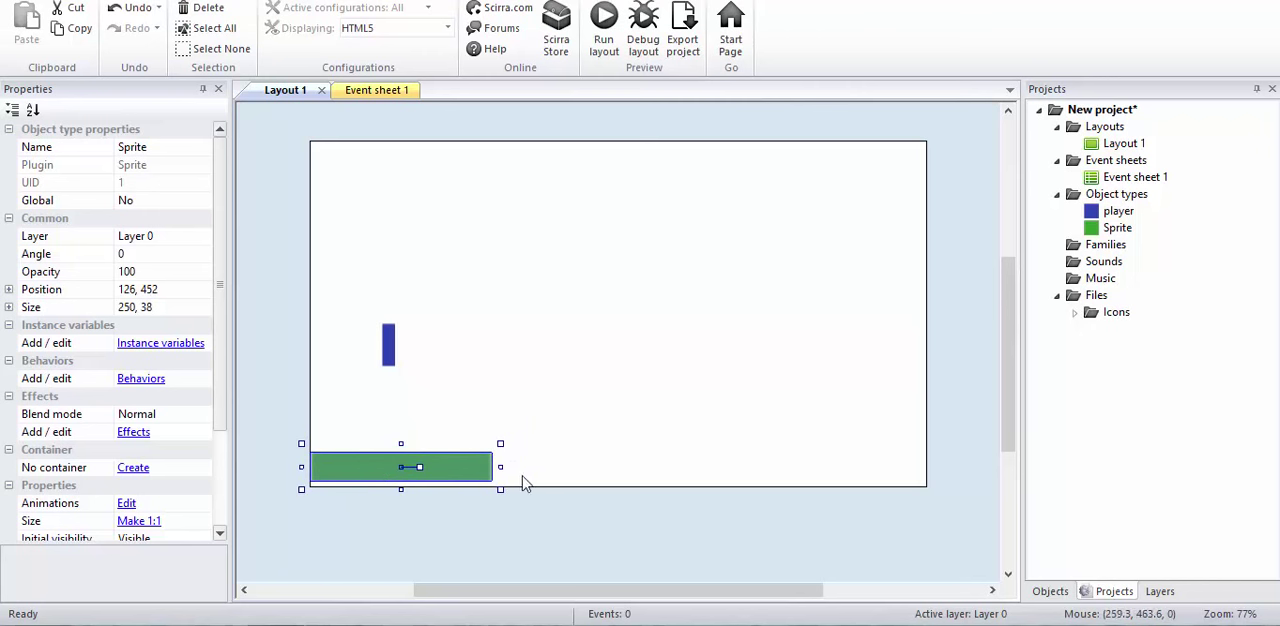
{"action": "left_click_drag", "start_coordinate": [500, 467], "coordinate": [932, 467]}
{"action": "left_click", "coordinate": [920, 471]}
{"action": "left_click", "coordinate": [898, 470]}
Step: Move the player sprite to just above the left end of the green strip, at about 36, 382
{"action": "left_click_drag", "start_coordinate": [388, 348], "coordinate": [341, 428]}
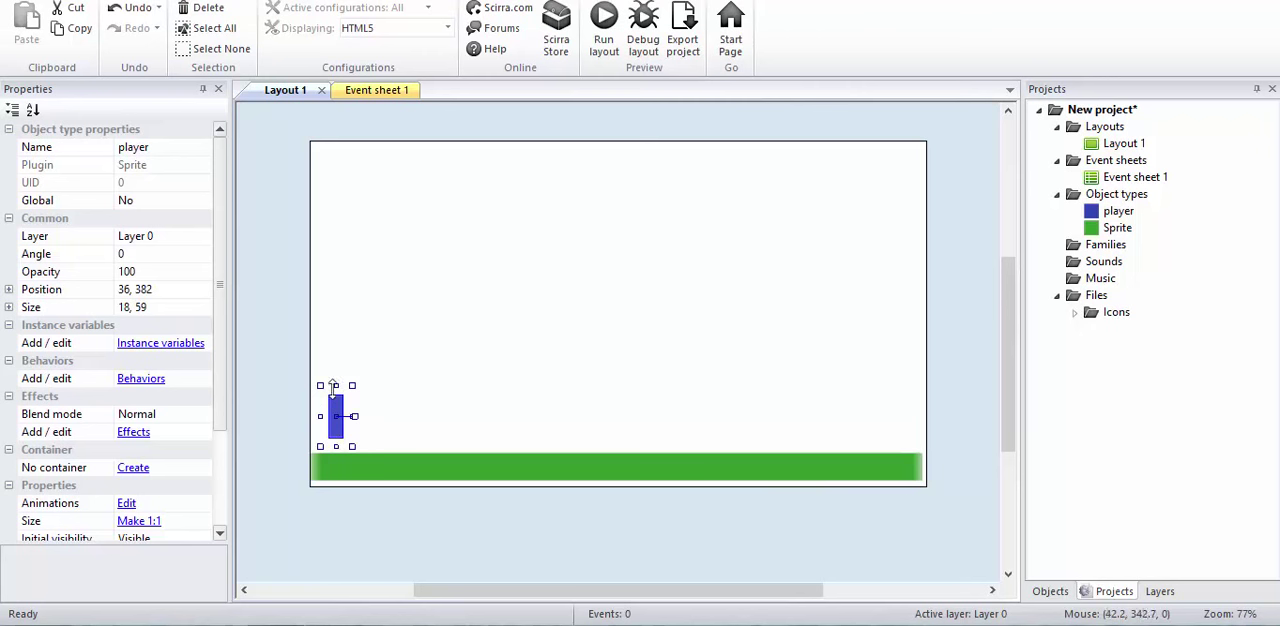
{"action": "left_click", "coordinate": [366, 443]}
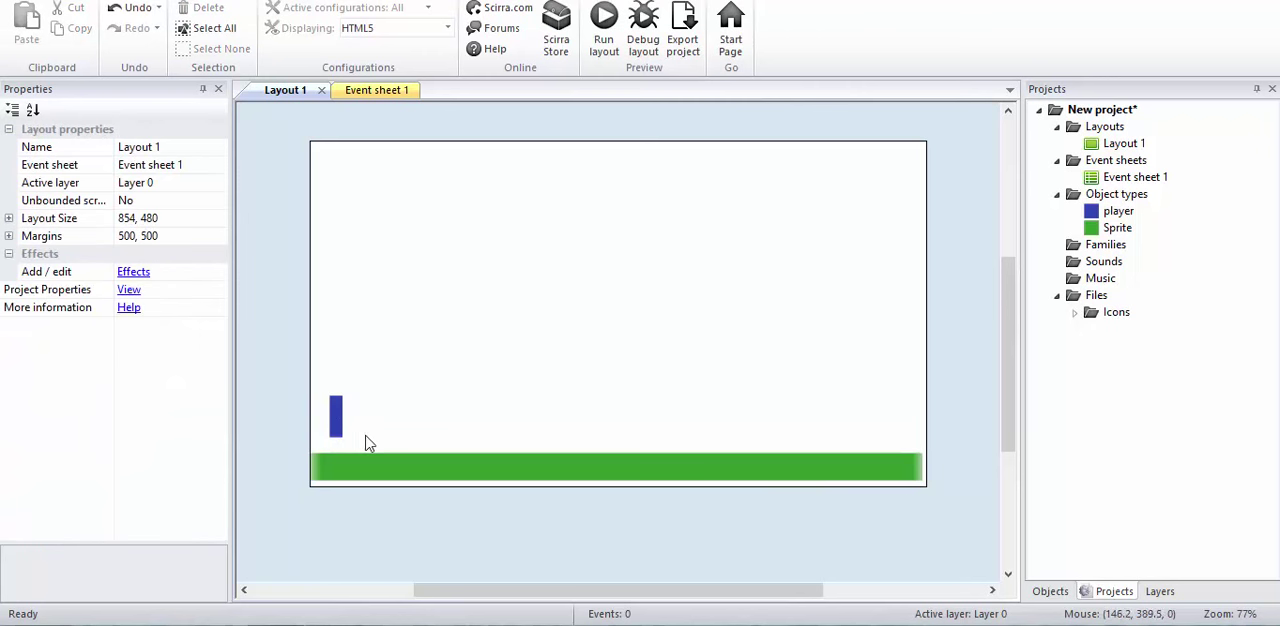
{"action": "left_click", "coordinate": [336, 422]}
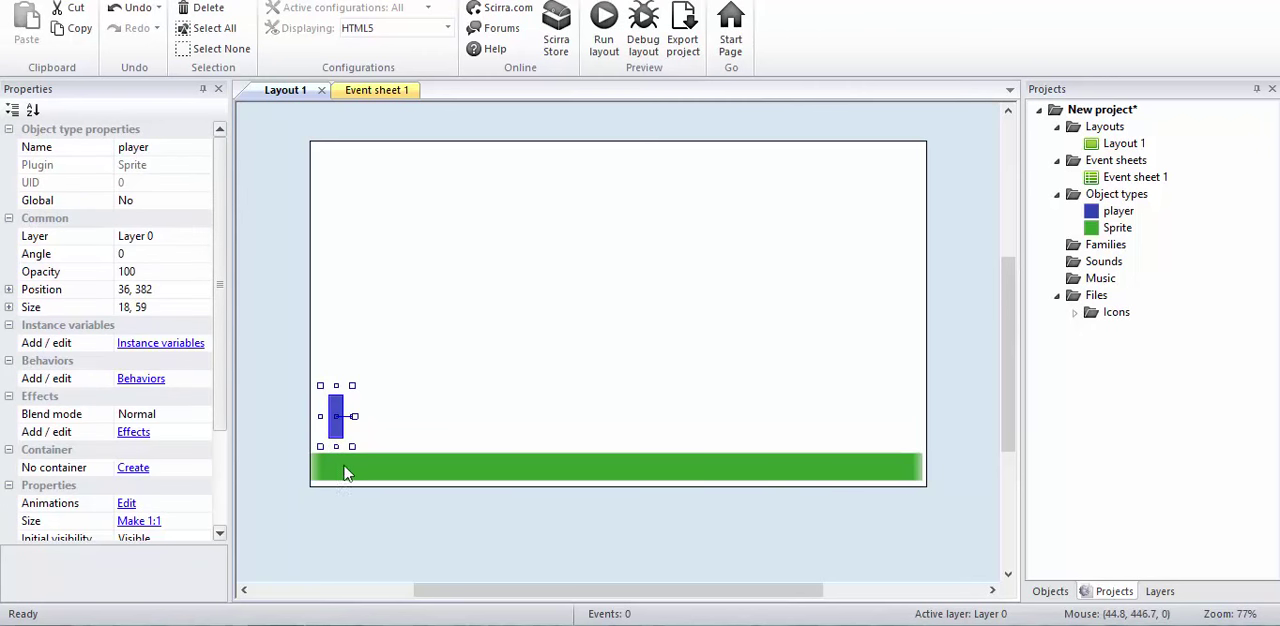
Step: Try to rename the green strip sprite as floor
{"action": "left_click", "coordinate": [345, 467]}
{"action": "left_click", "coordinate": [175, 157]}
{"action": "type", "text": "floor"}
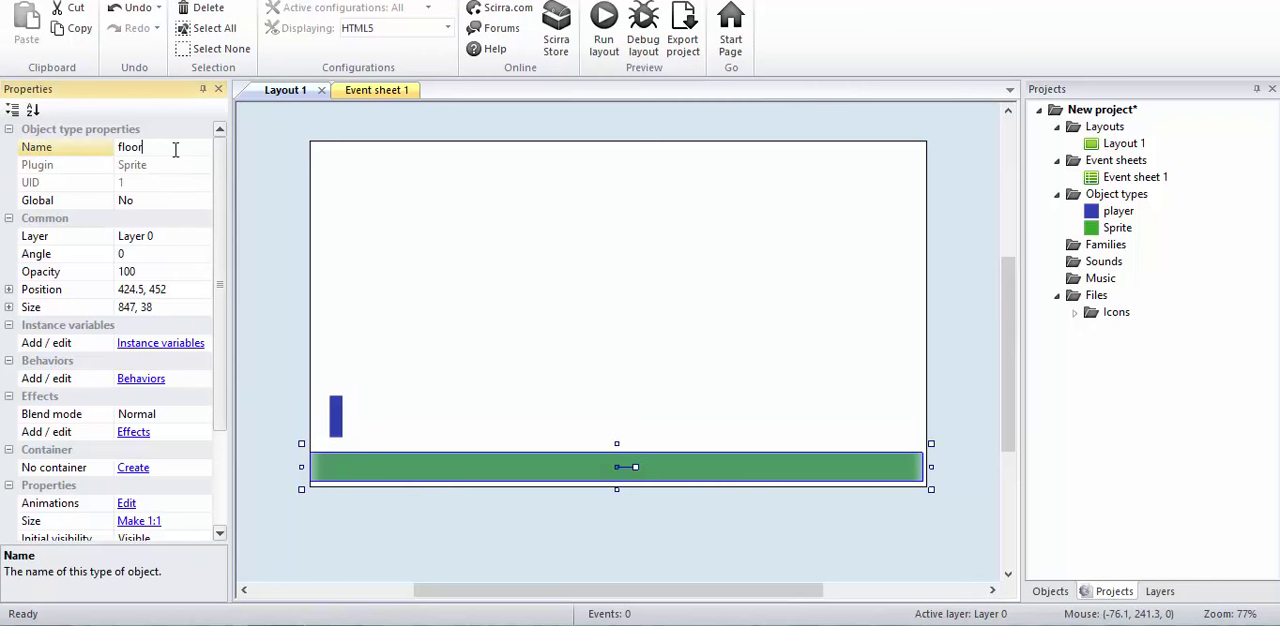
{"action": "left_click", "coordinate": [354, 412]}
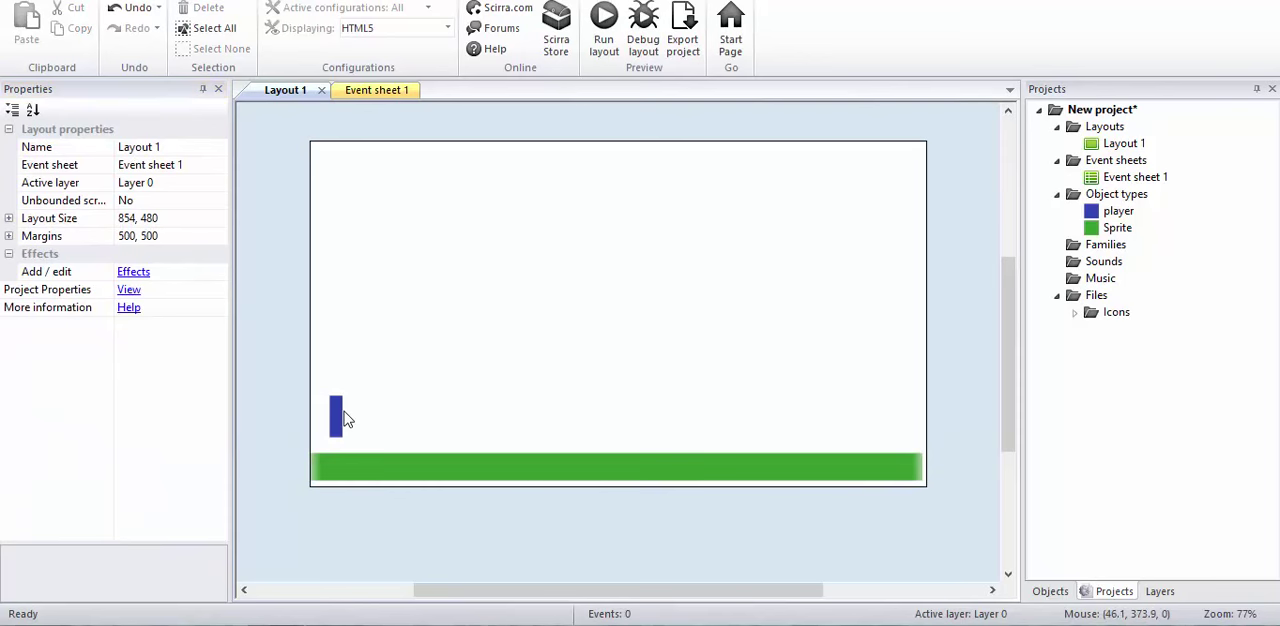
Step: Add the Platform behavior to the player sprite
{"action": "left_click", "coordinate": [337, 420]}
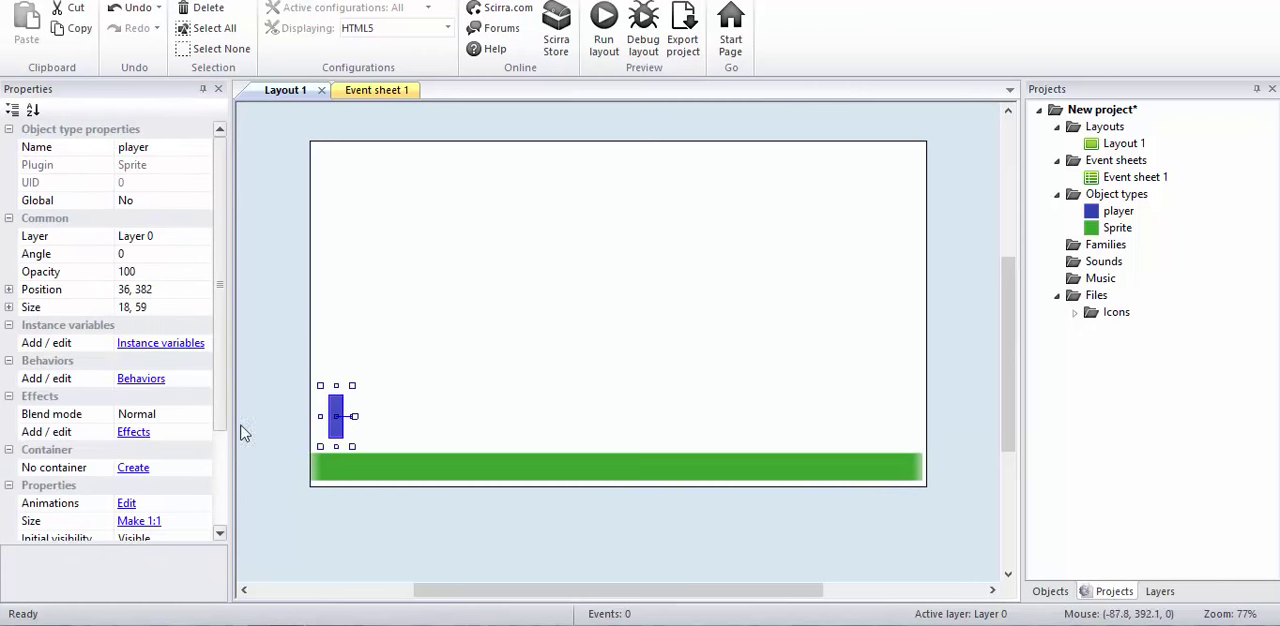
{"action": "left_click", "coordinate": [157, 386]}
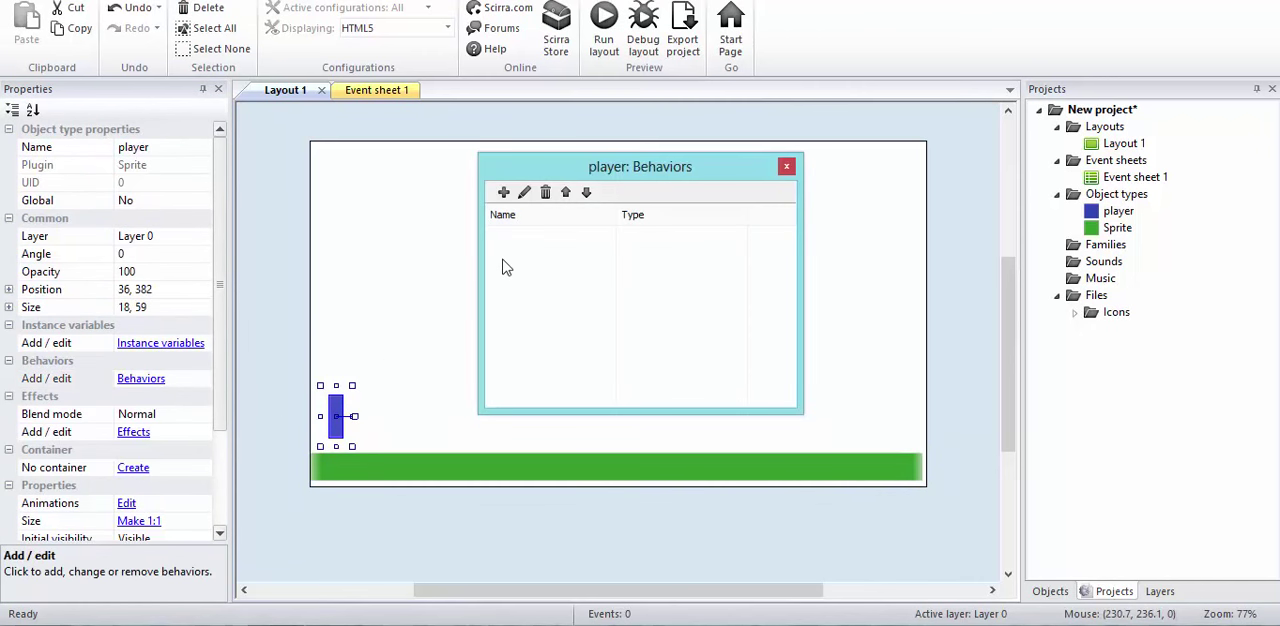
{"action": "left_click", "coordinate": [505, 192]}
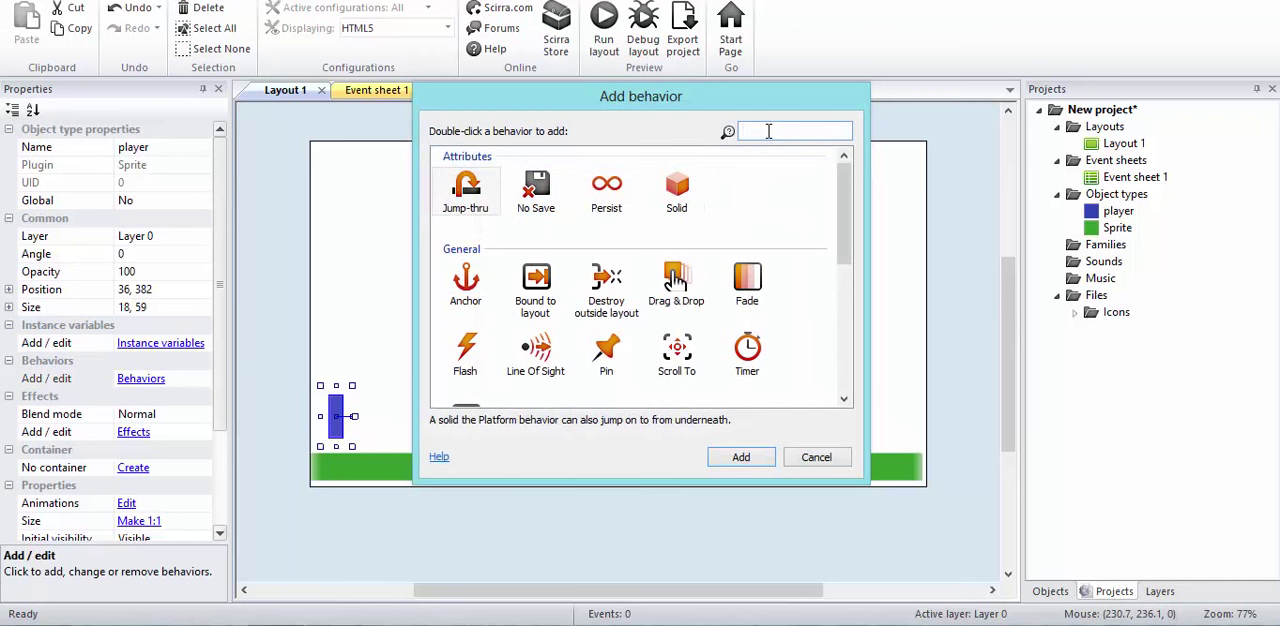
{"action": "type", "text": "pl"}
{"action": "double_click", "coordinate": [467, 195]}
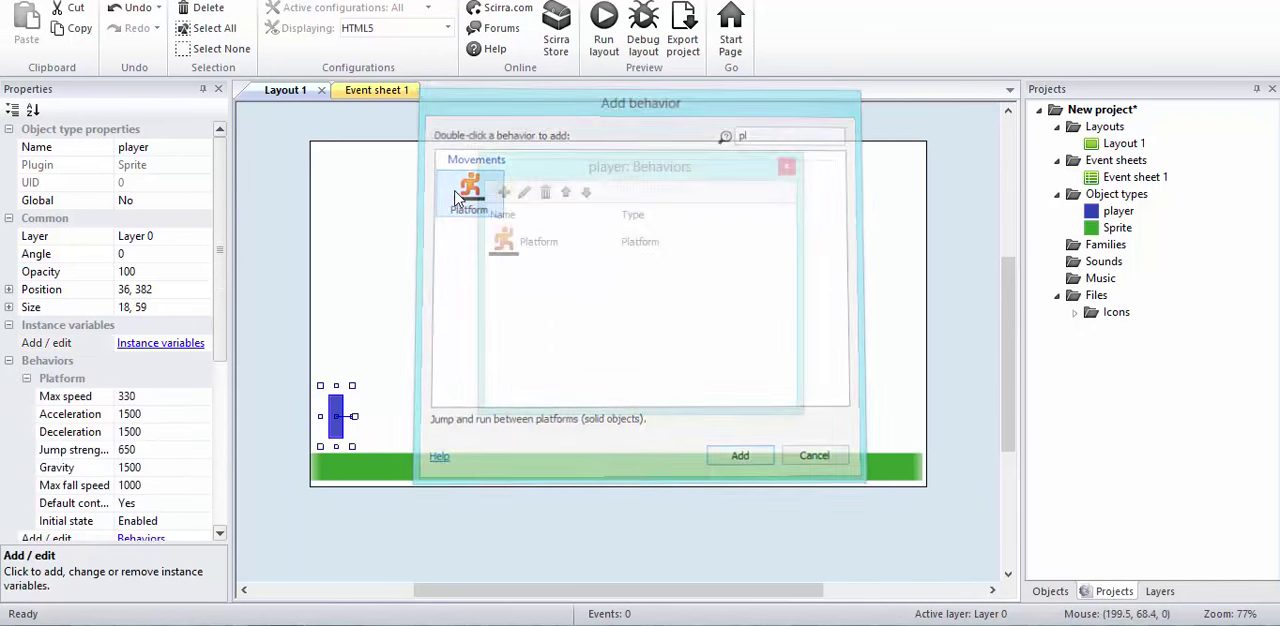
{"action": "left_click", "coordinate": [787, 169]}
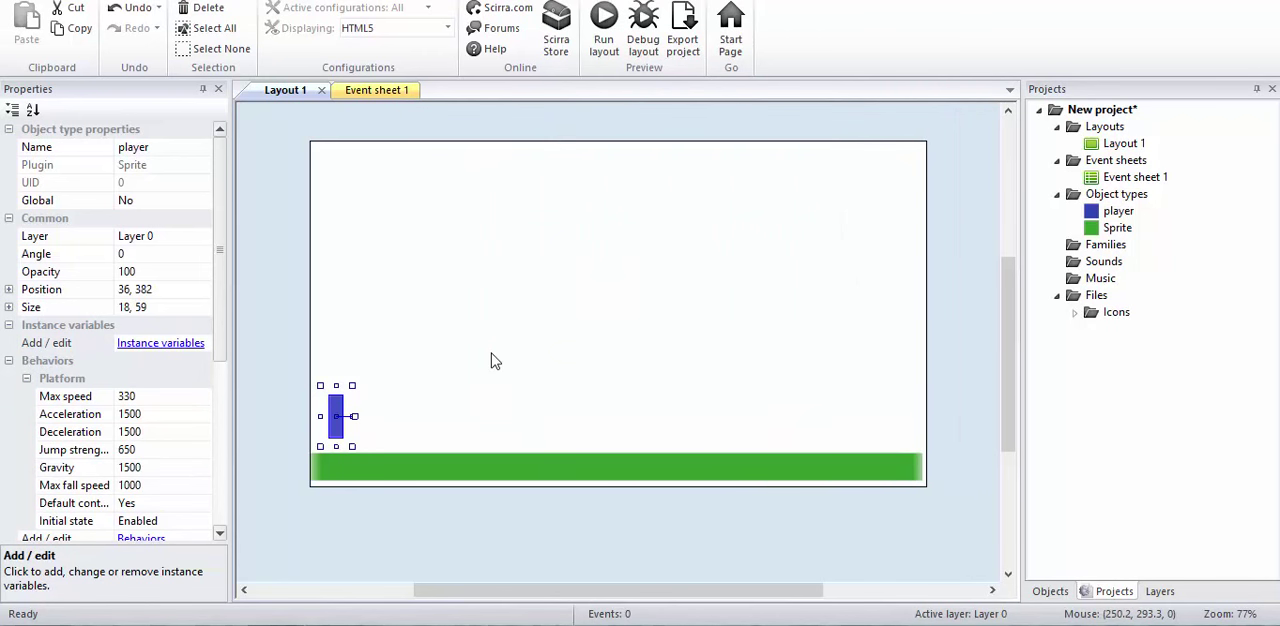
{"action": "left_click", "coordinate": [279, 362]}
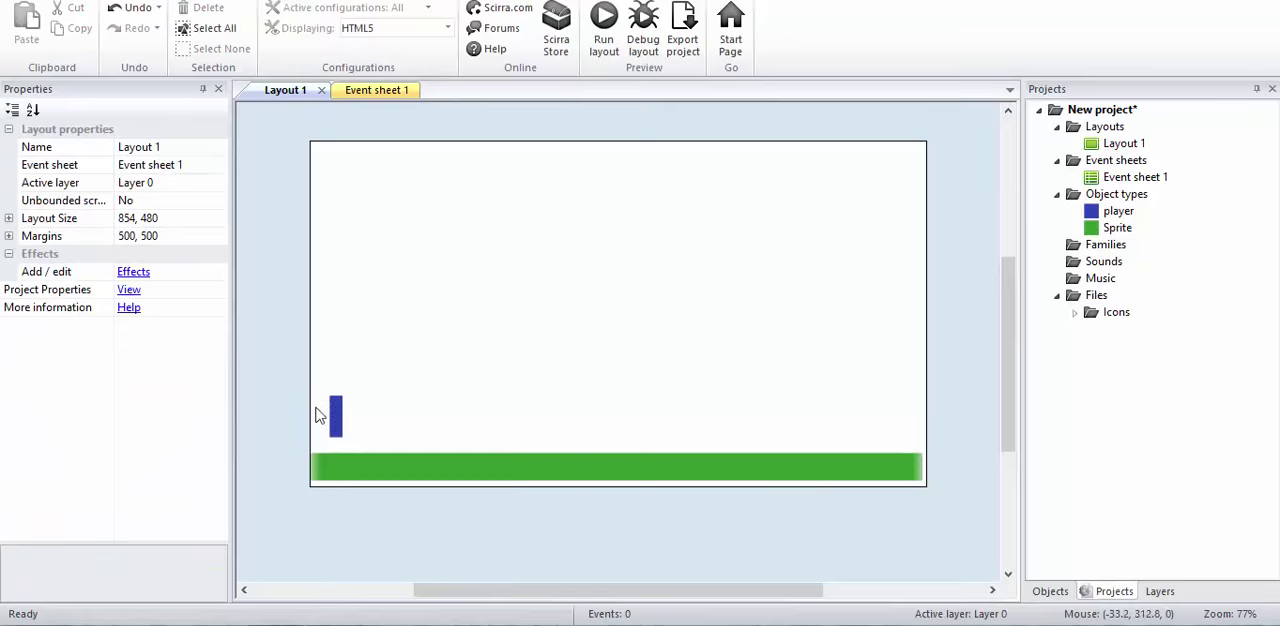
Step: Examine the Platform behavior settings of the player sprite
{"action": "left_click", "coordinate": [336, 428]}
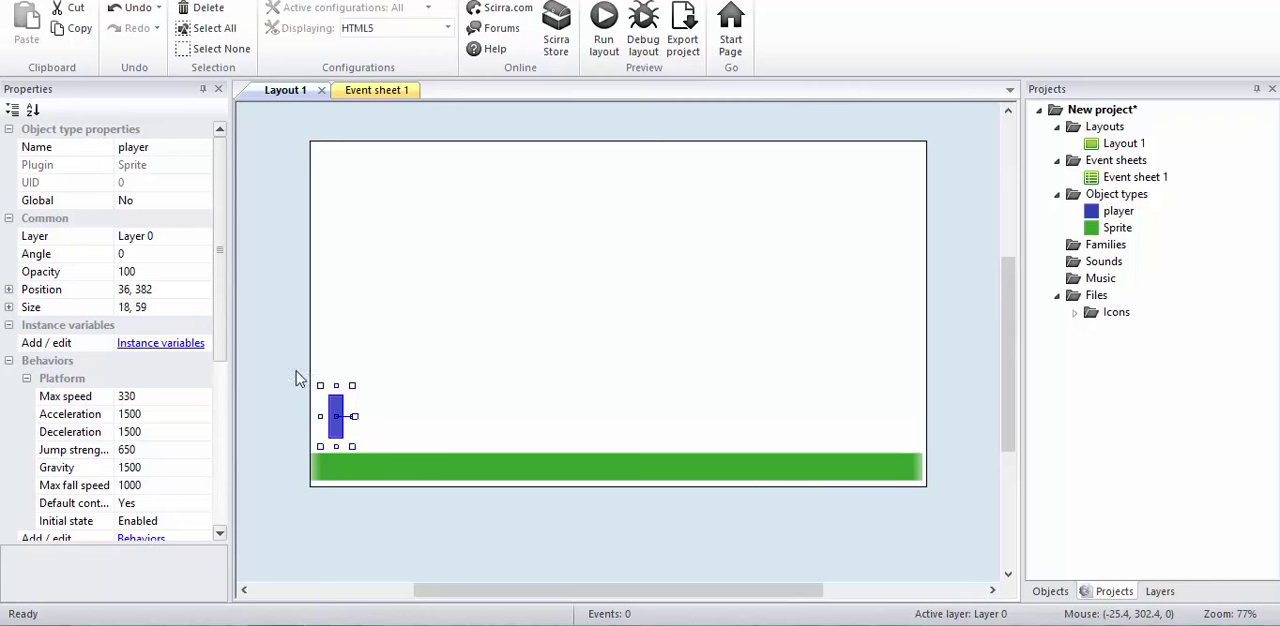
{"action": "scroll", "coordinate": [224, 285], "scroll_direction": "down", "scroll_amount": 1}
{"action": "scroll", "coordinate": [226, 285], "scroll_direction": "down", "scroll_amount": 2}
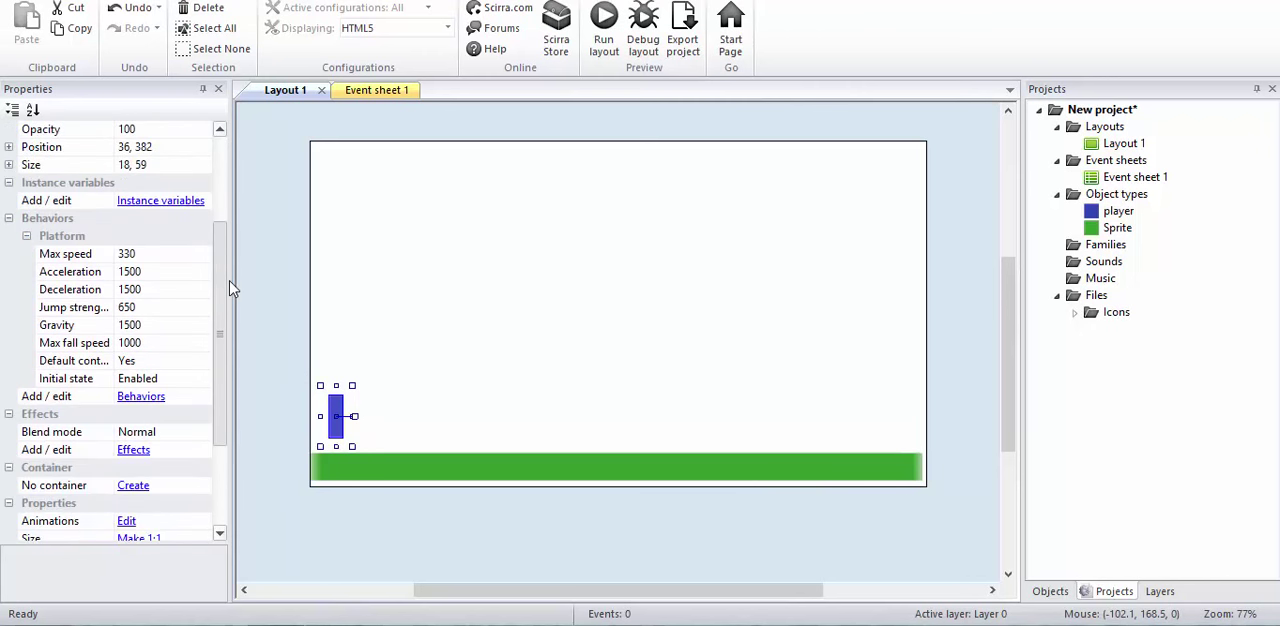
{"action": "scroll", "coordinate": [231, 283], "scroll_direction": "up", "scroll_amount": 1}
{"action": "left_click", "coordinate": [365, 409]}
{"action": "left_click", "coordinate": [341, 416]}
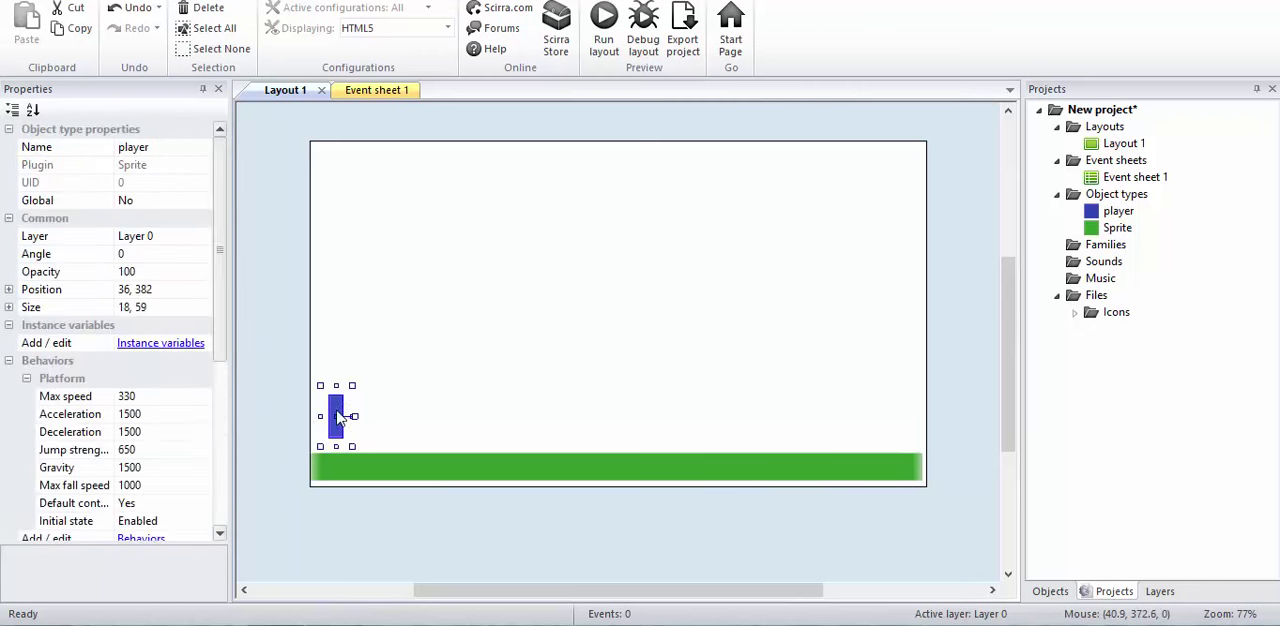
Step: Add the Solid behavior to the green floor sprite
{"action": "left_click", "coordinate": [391, 469]}
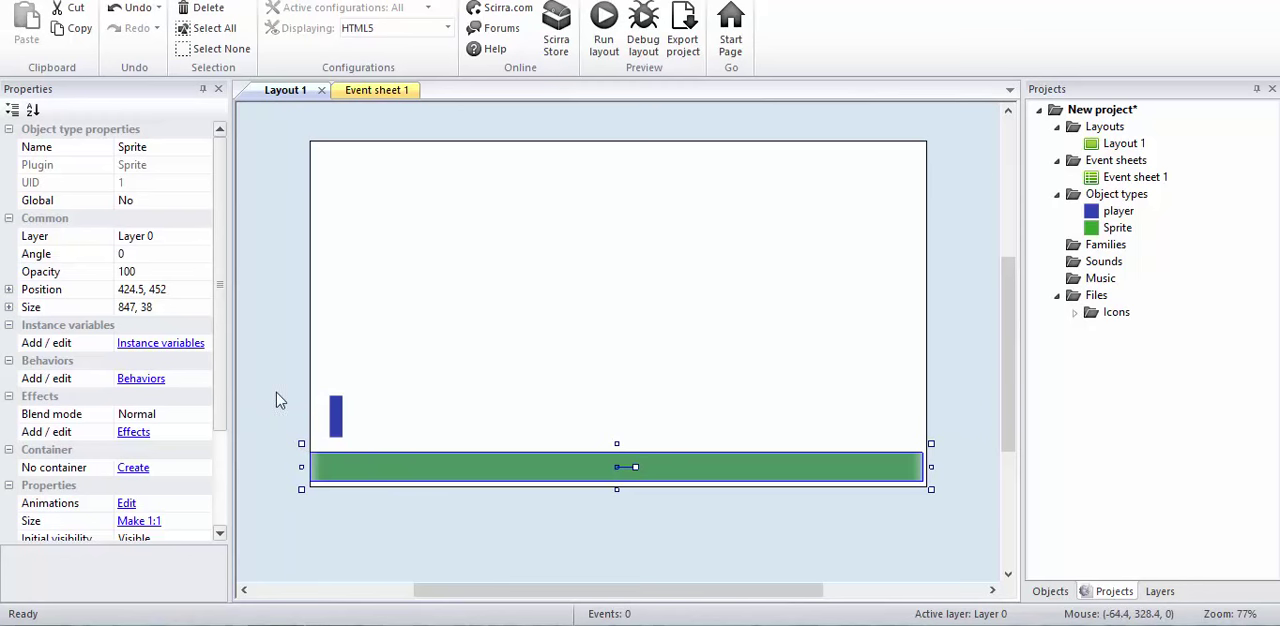
{"action": "left_click", "coordinate": [303, 492]}
{"action": "left_click", "coordinate": [361, 471]}
{"action": "left_click", "coordinate": [158, 384]}
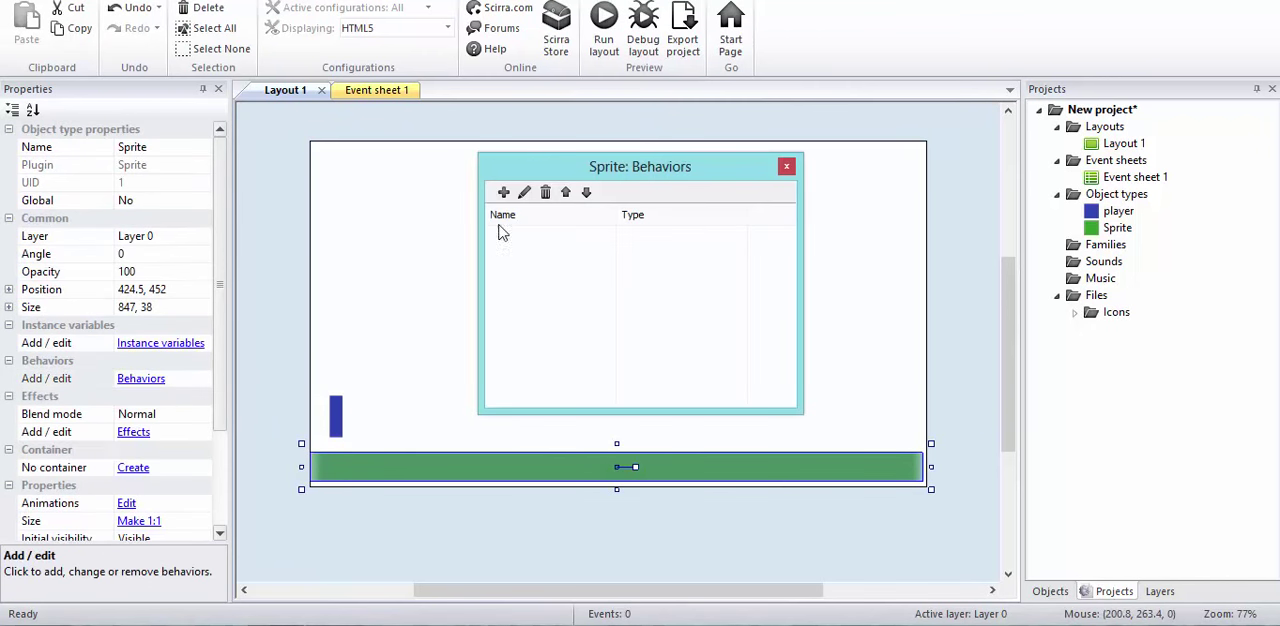
{"action": "left_click", "coordinate": [505, 190]}
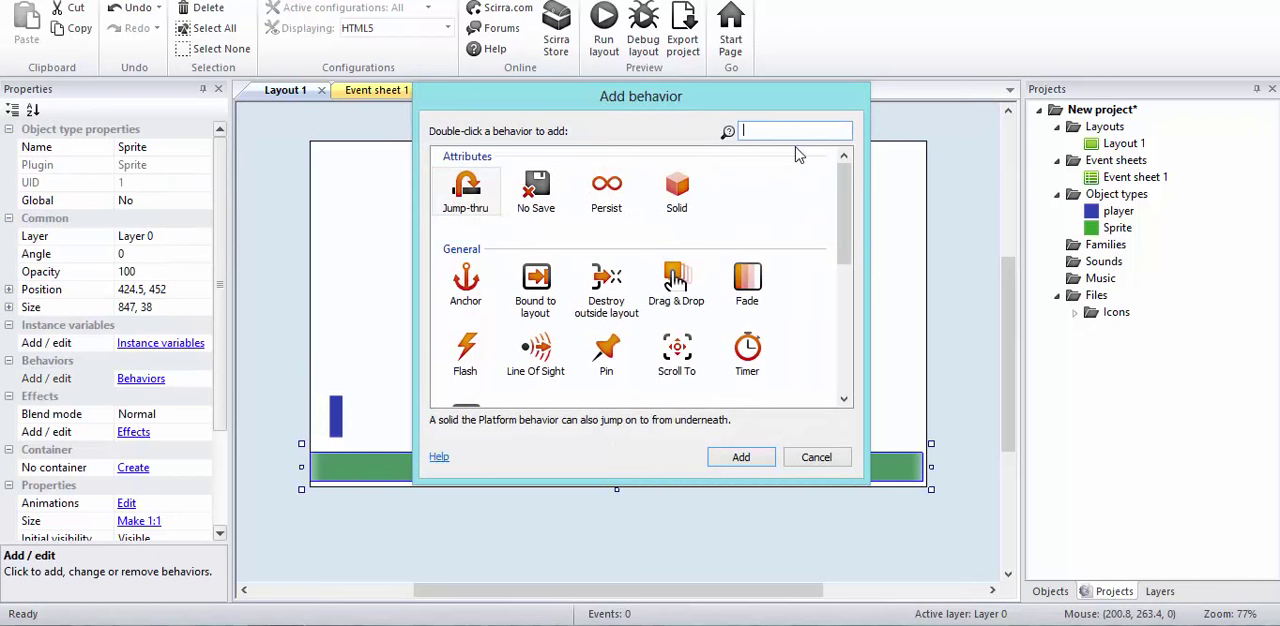
{"action": "type", "text": "so"}
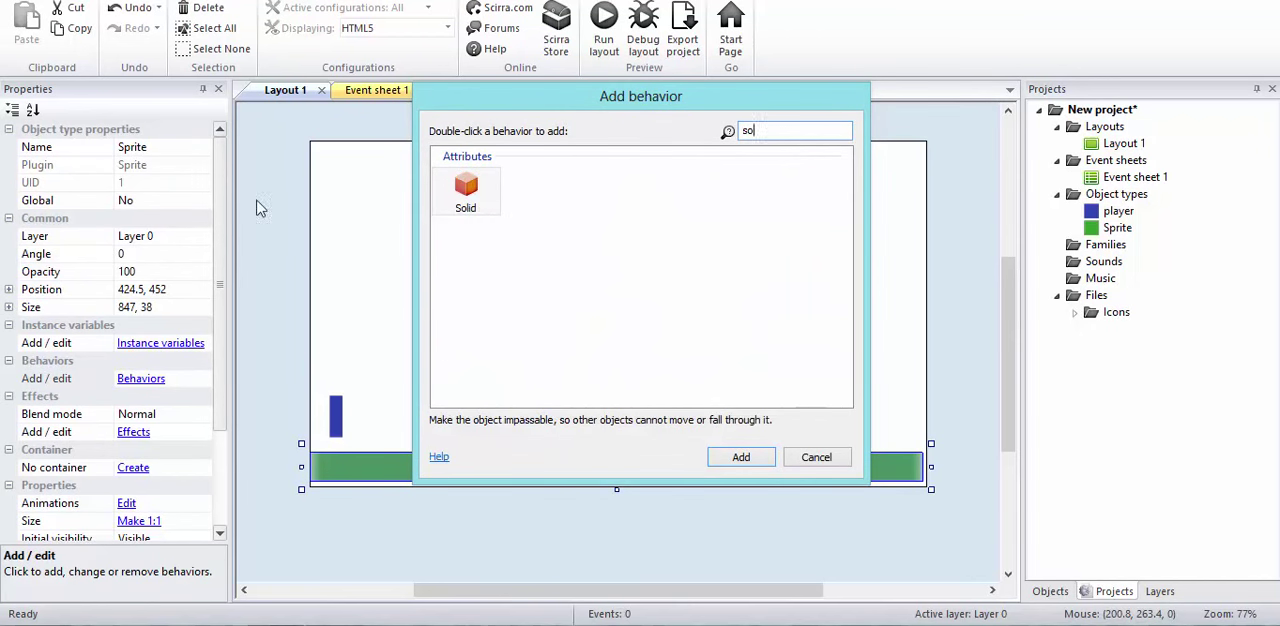
{"action": "double_click", "coordinate": [466, 190]}
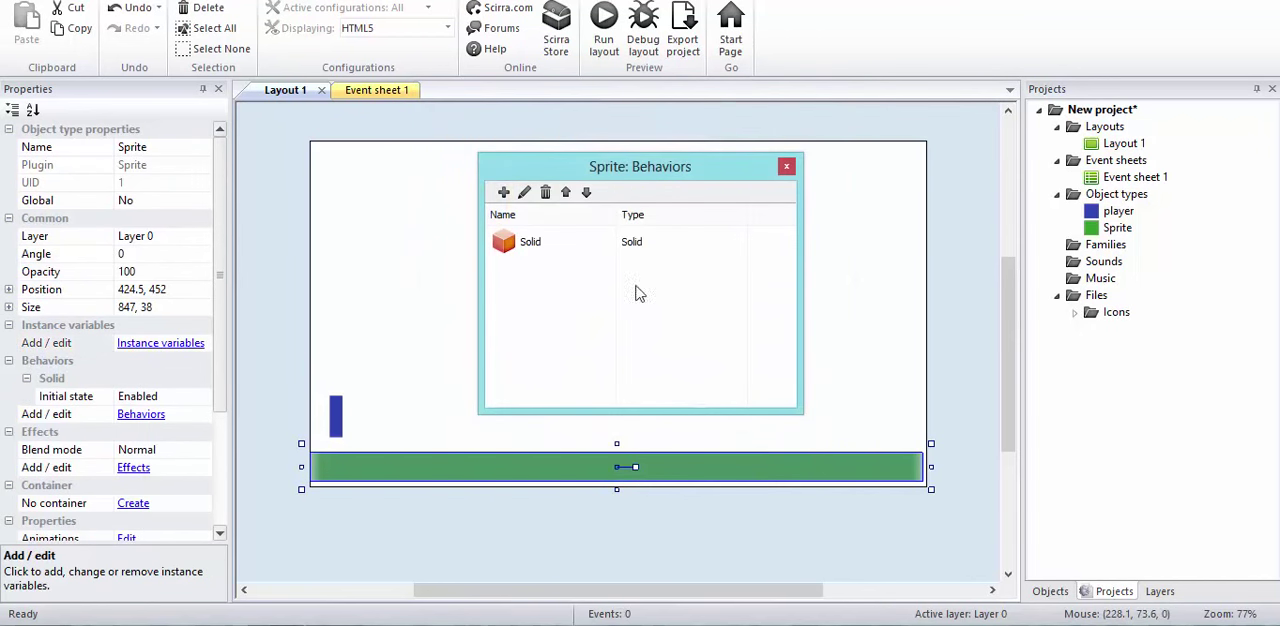
{"action": "left_click", "coordinate": [786, 167]}
Step: Preview the layout and test the player's walking and jumping on the floor in both directions
{"action": "left_click", "coordinate": [312, 383]}
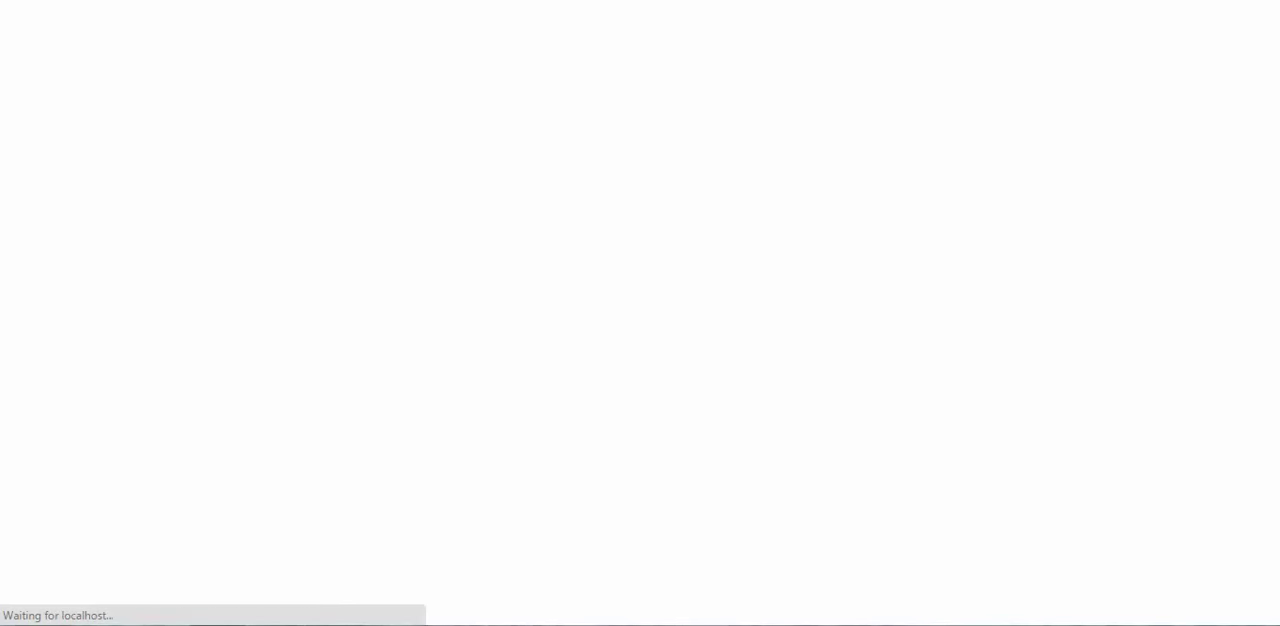
{"action": "key", "text": "Right"}
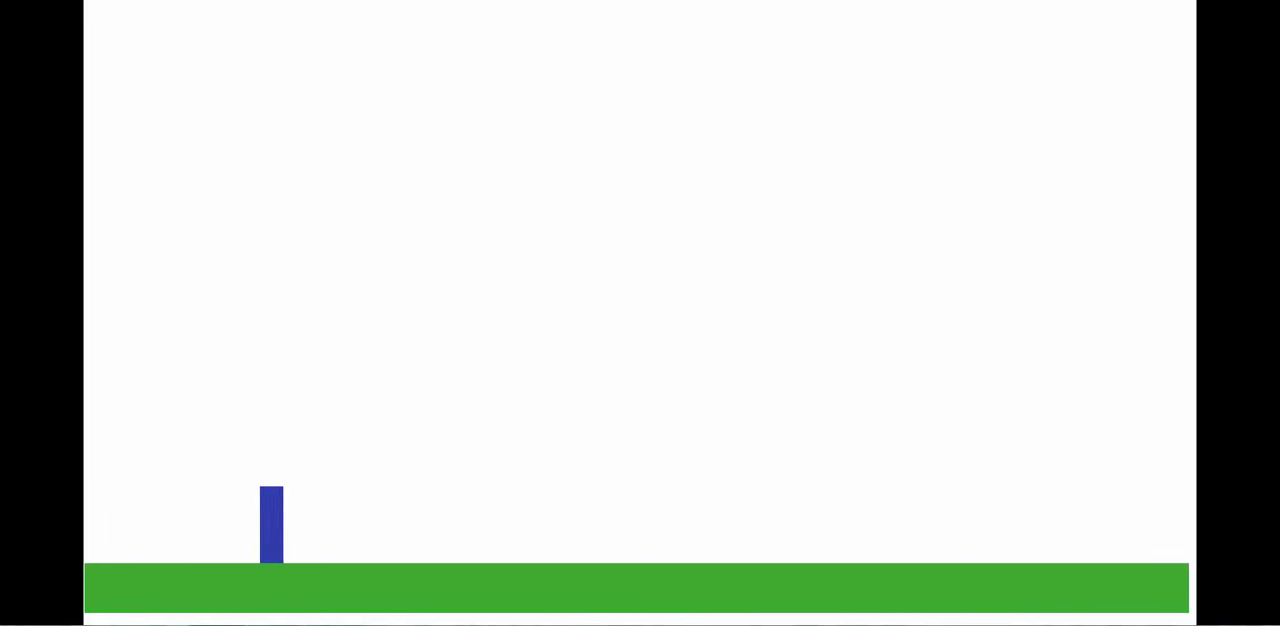
{"action": "key", "text": "Left"}
{"action": "key", "text": "Left"}
{"action": "key", "text": "Right"}
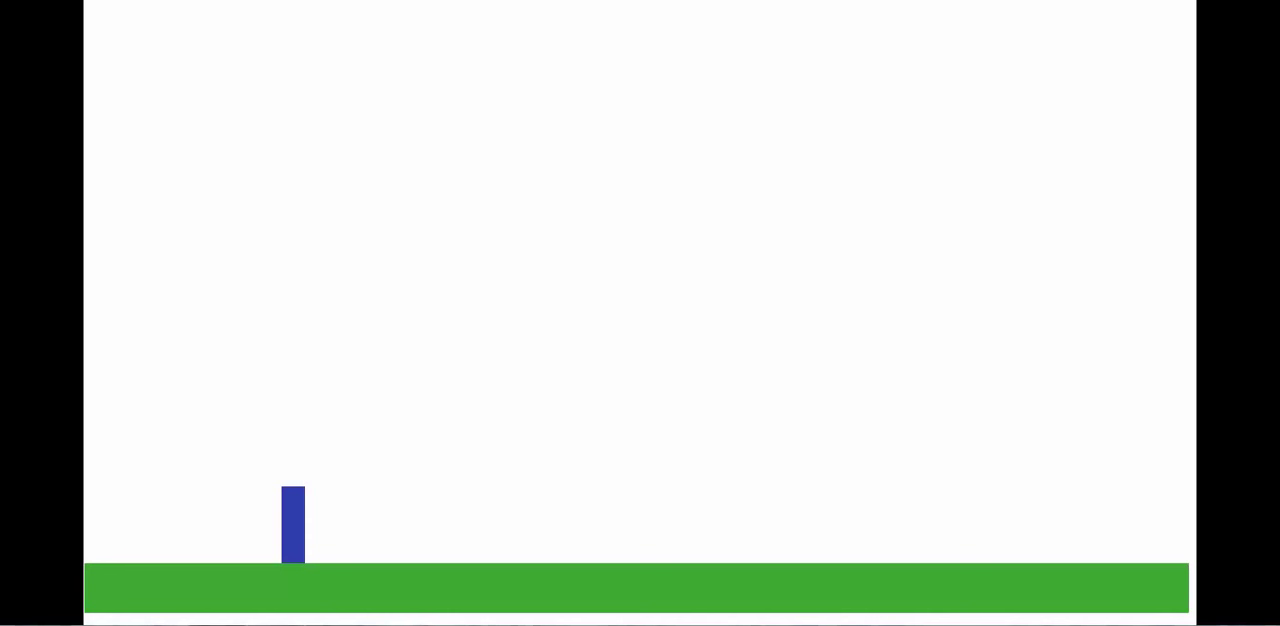
{"action": "key", "text": "Right"}
{"action": "key", "text": "Up"}
{"action": "key", "text": "Left"}
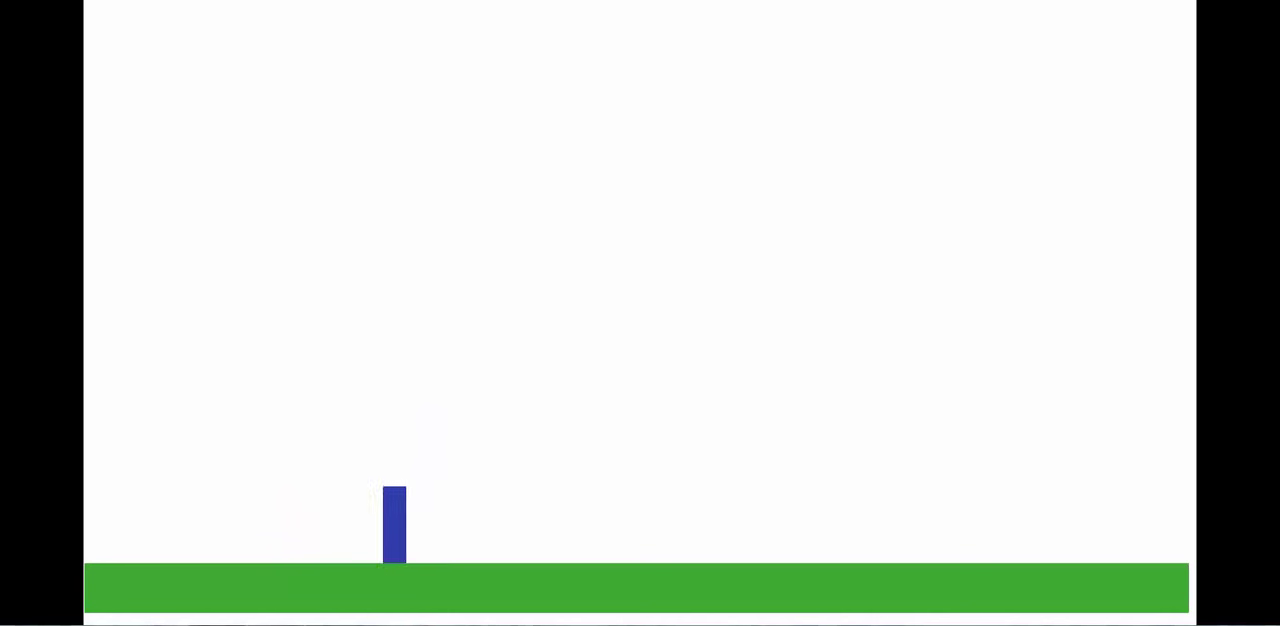
{"action": "key", "text": "Right"}
{"action": "key", "text": "Left"}
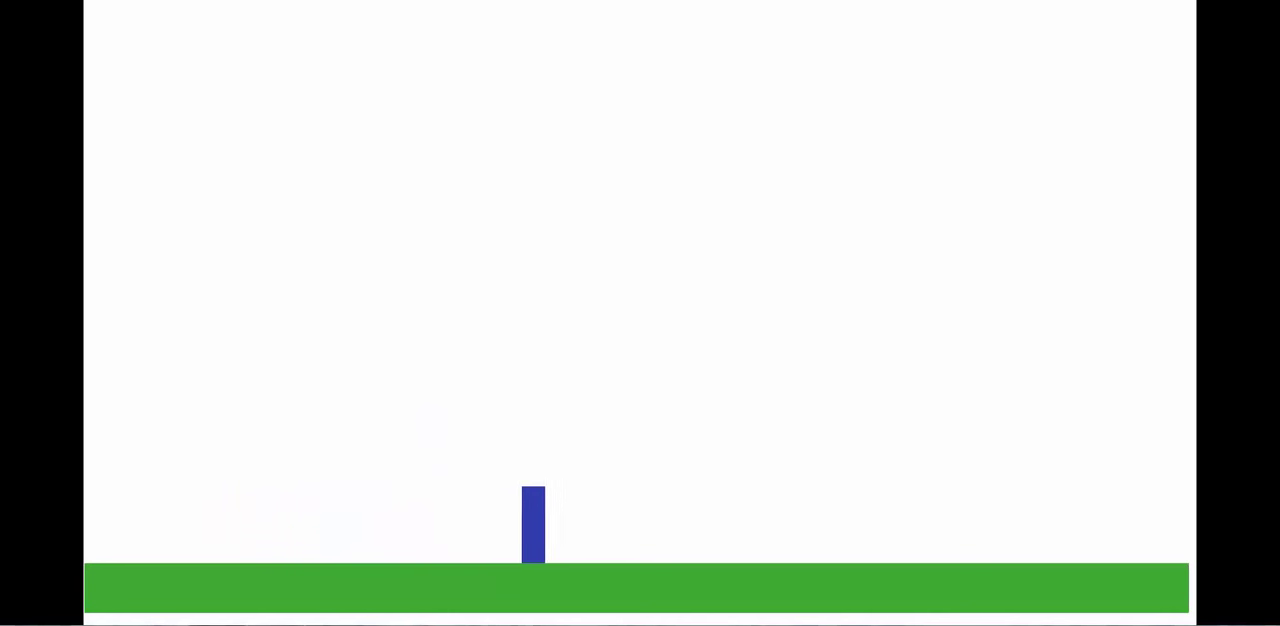
{"action": "key", "text": "Right"}
{"action": "key", "text": "Left"}
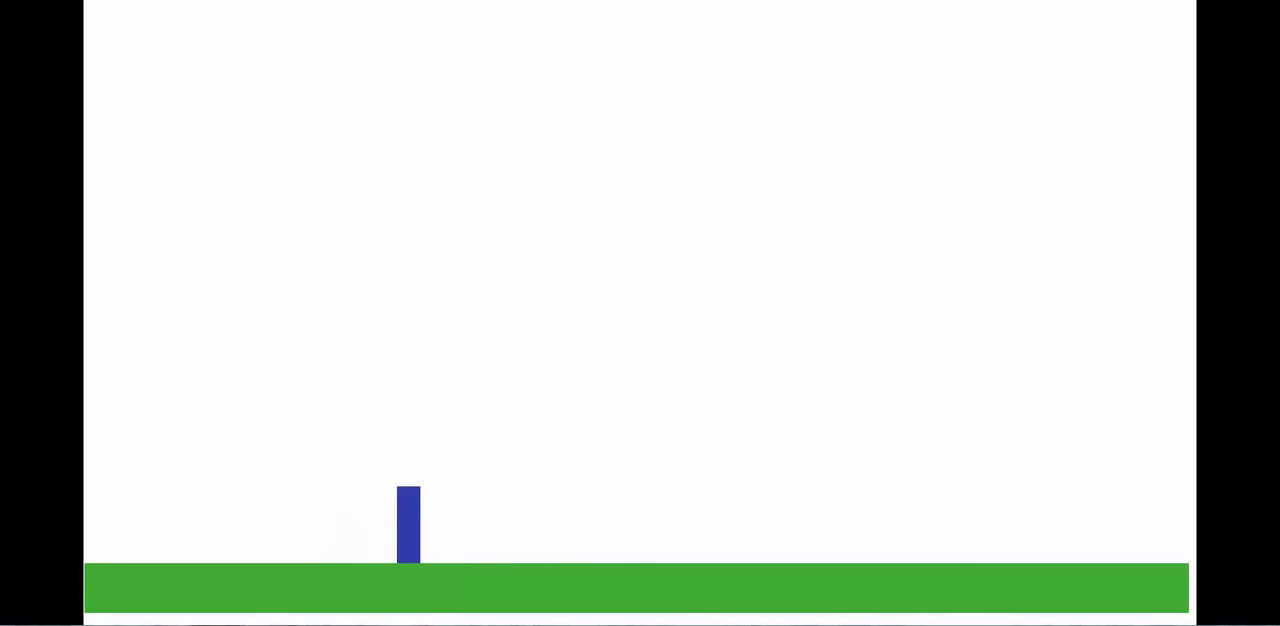
{"action": "key", "text": "Up"}
{"action": "key", "text": "Right"}
{"action": "key", "text": "Up"}
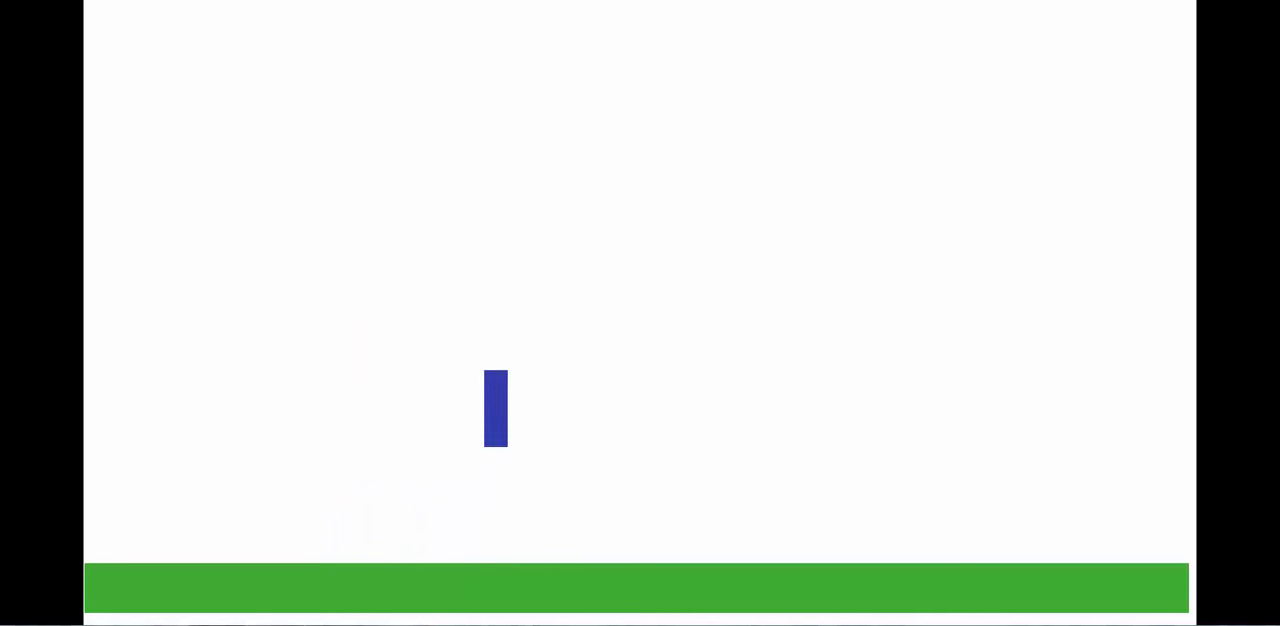
{"action": "key", "text": "Left"}
{"action": "key", "text": "Up"}
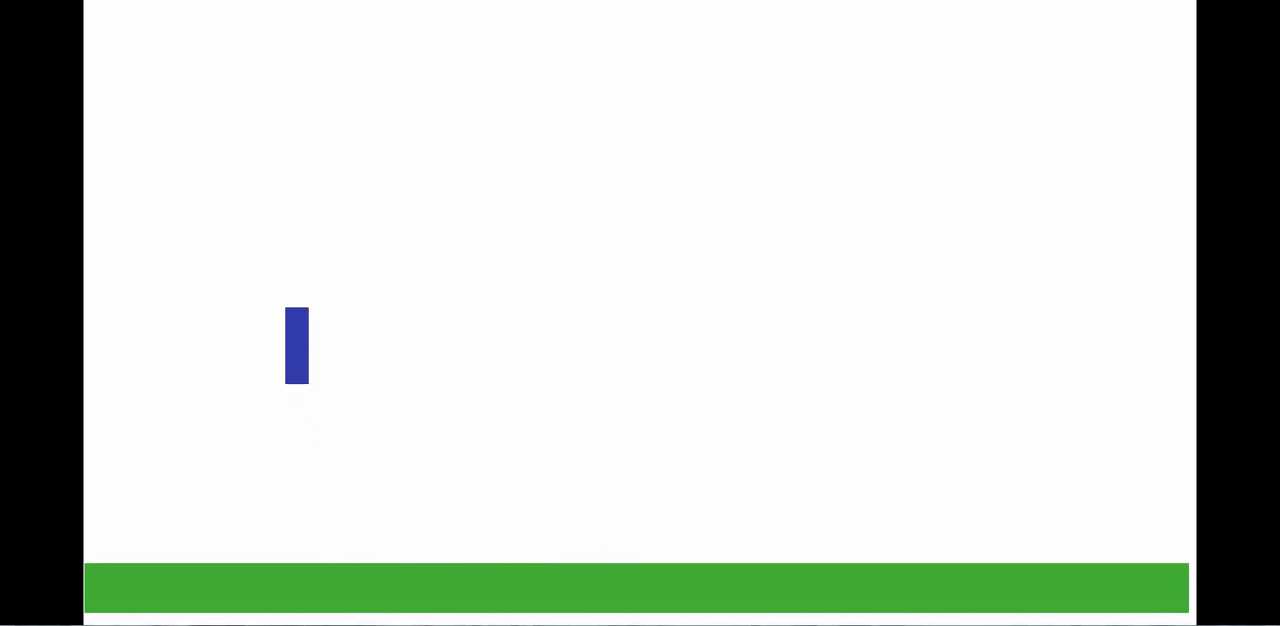
{"action": "key", "text": "Right"}
{"action": "key", "text": "Up"}
{"action": "key", "text": "Right"}
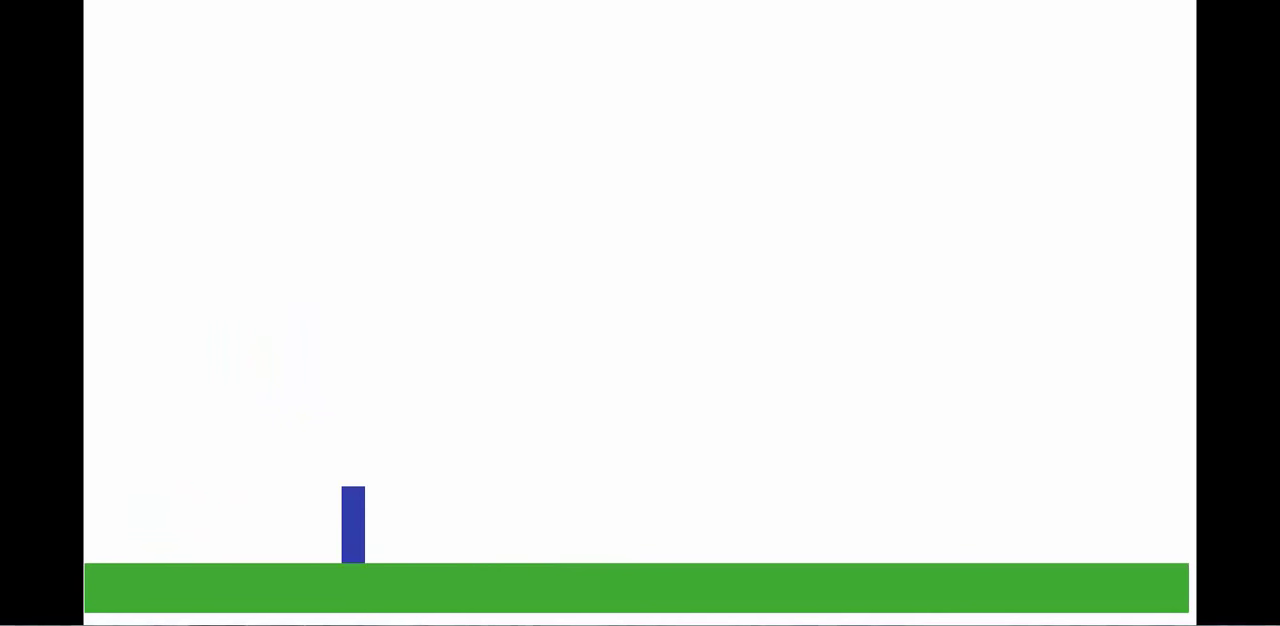
{"action": "left_click", "coordinate": [1260, 2]}
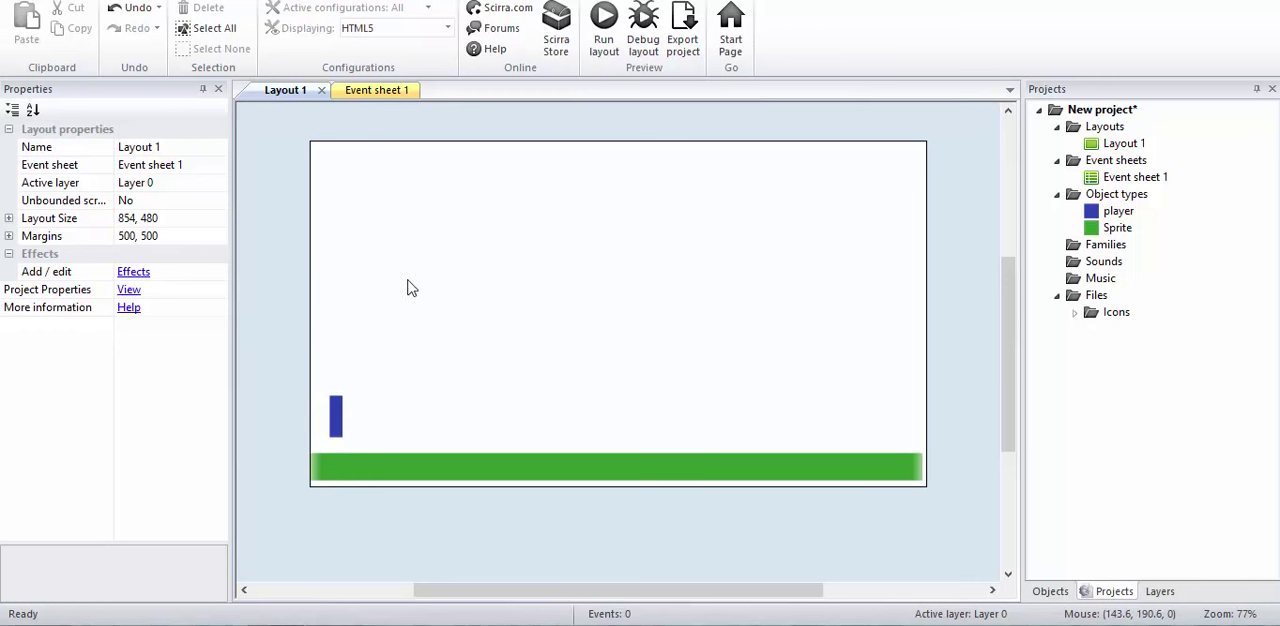
Step: Insert a new Sprite object in the upper-left area of the layout
{"action": "double_click", "coordinate": [483, 315]}
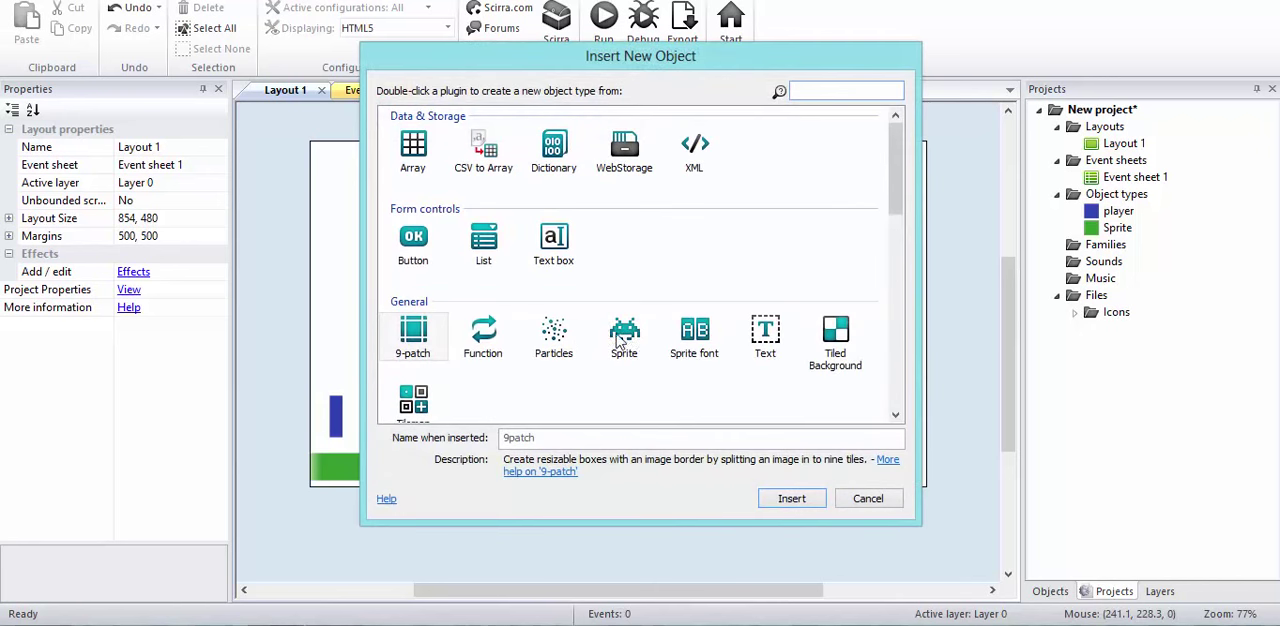
{"action": "double_click", "coordinate": [624, 338]}
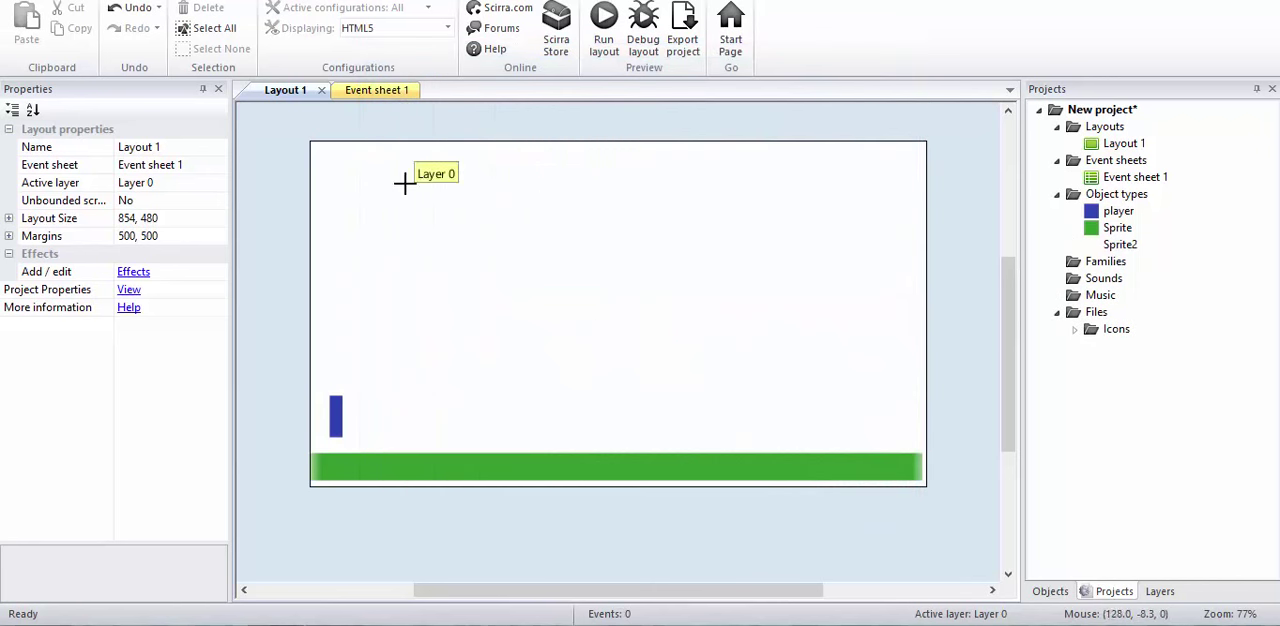
{"action": "left_click", "coordinate": [400, 183]}
Step: Fill the new sprite's image with yellow, RGB 235, 226, 19
{"action": "left_click", "coordinate": [207, 251]}
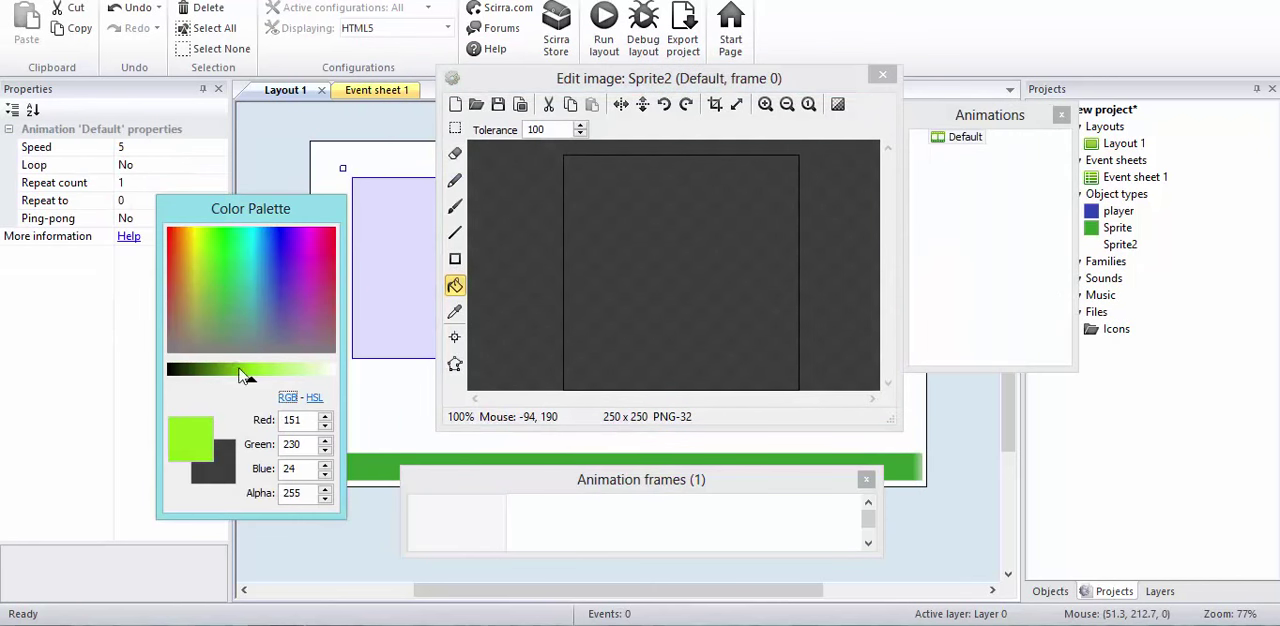
{"action": "left_click_drag", "start_coordinate": [246, 382], "coordinate": [232, 382]}
{"action": "left_click_drag", "start_coordinate": [208, 262], "coordinate": [196, 249]}
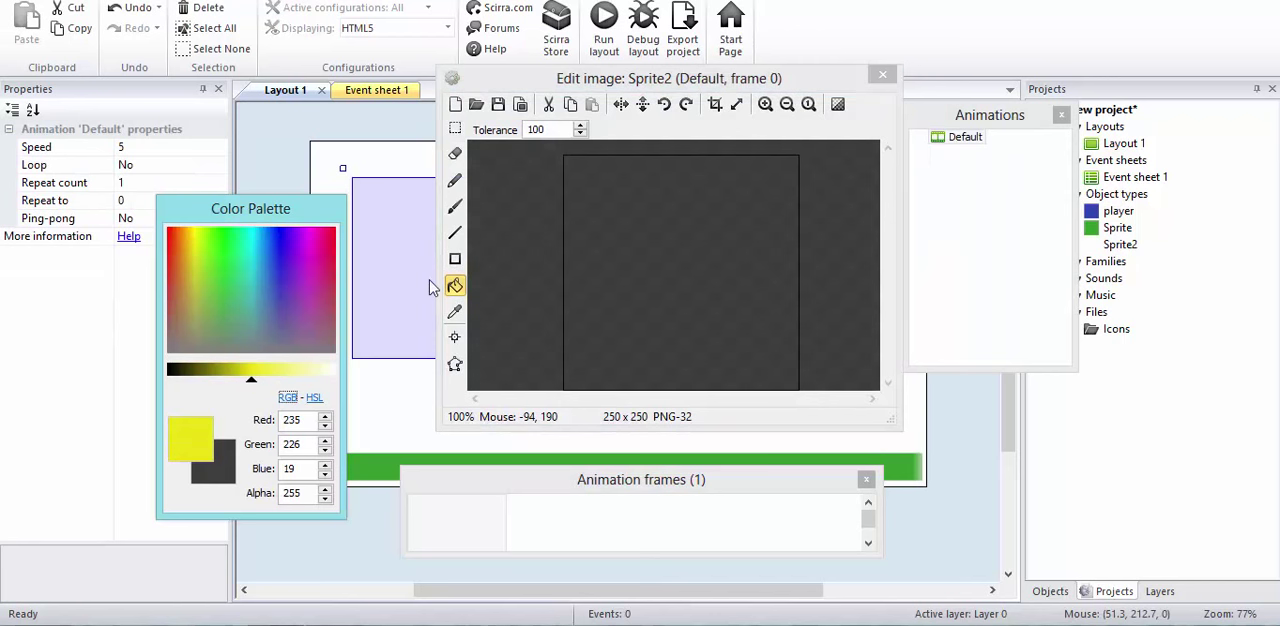
{"action": "left_click", "coordinate": [729, 261]}
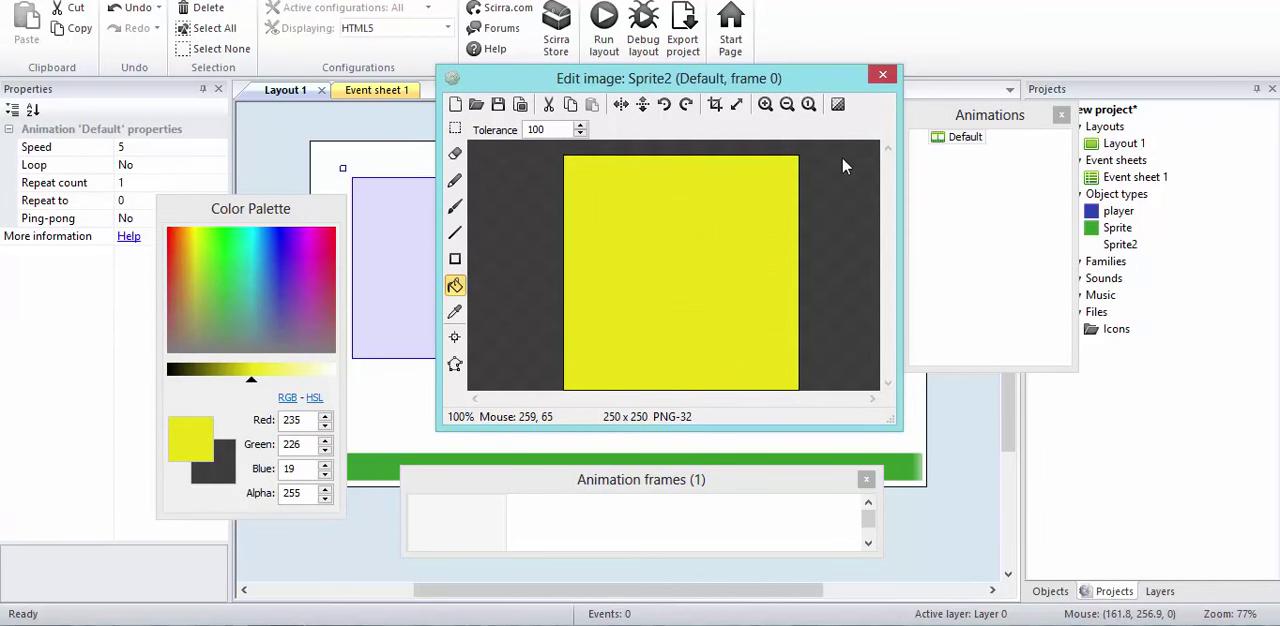
{"action": "left_click", "coordinate": [882, 75]}
Step: Shrink the yellow sprite to about 12 by 19 at about 196, 275 and rename it coins
{"action": "left_click_drag", "start_coordinate": [543, 367], "coordinate": [455, 347]}
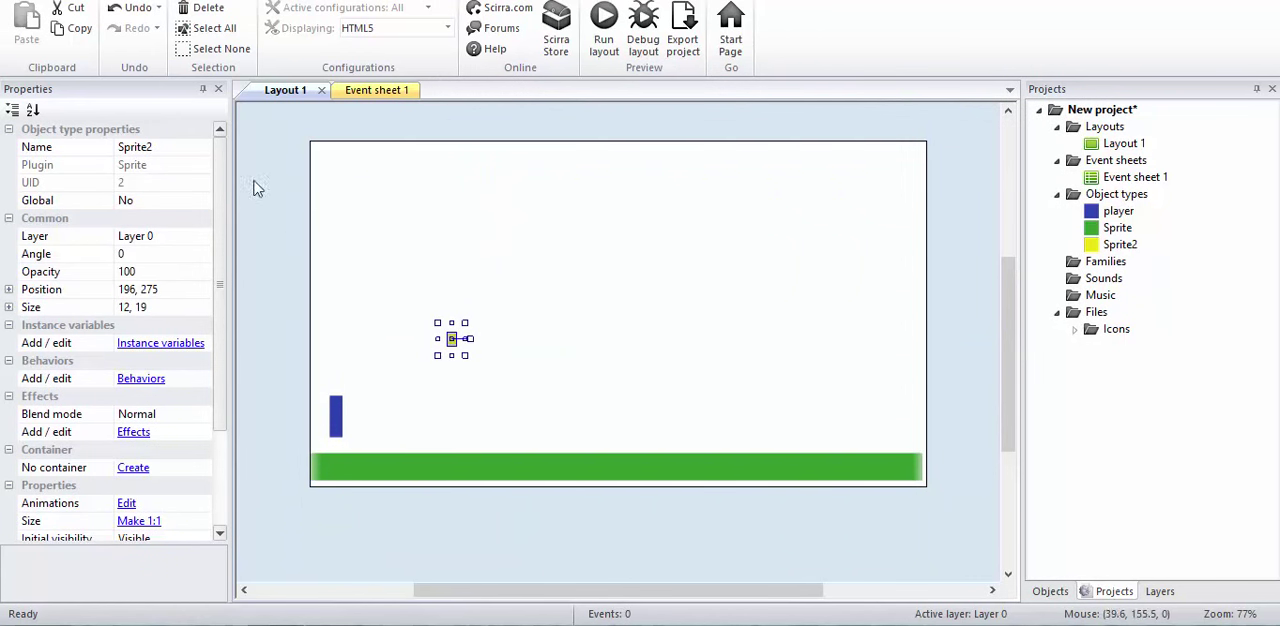
{"action": "left_click", "coordinate": [193, 150]}
{"action": "type", "text": "col"}
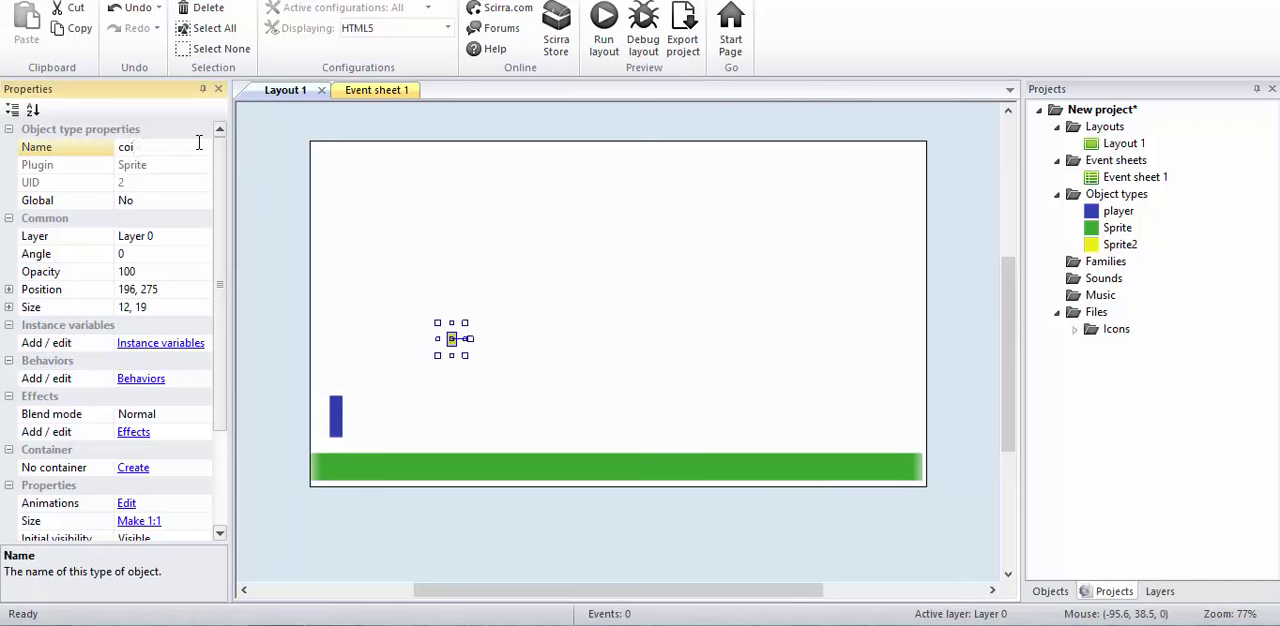
{"action": "left_click", "coordinate": [394, 314]}
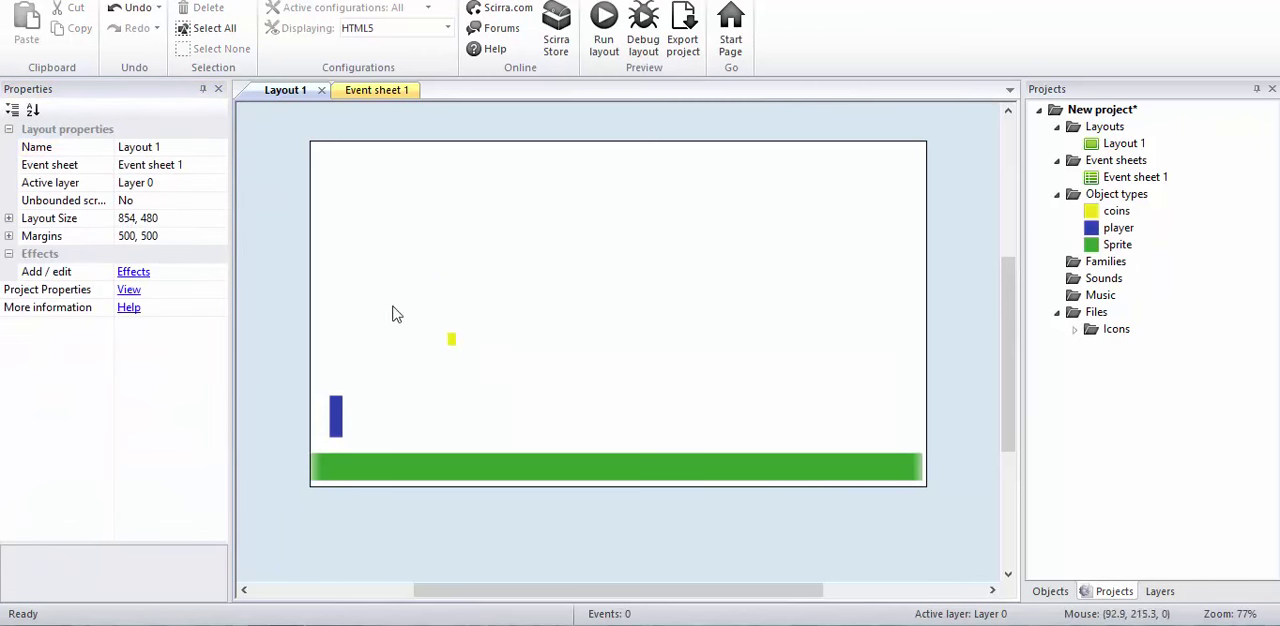
Step: Move the coin closer to the player, to about 167, 303
{"action": "left_click_drag", "start_coordinate": [452, 340], "coordinate": [436, 347]}
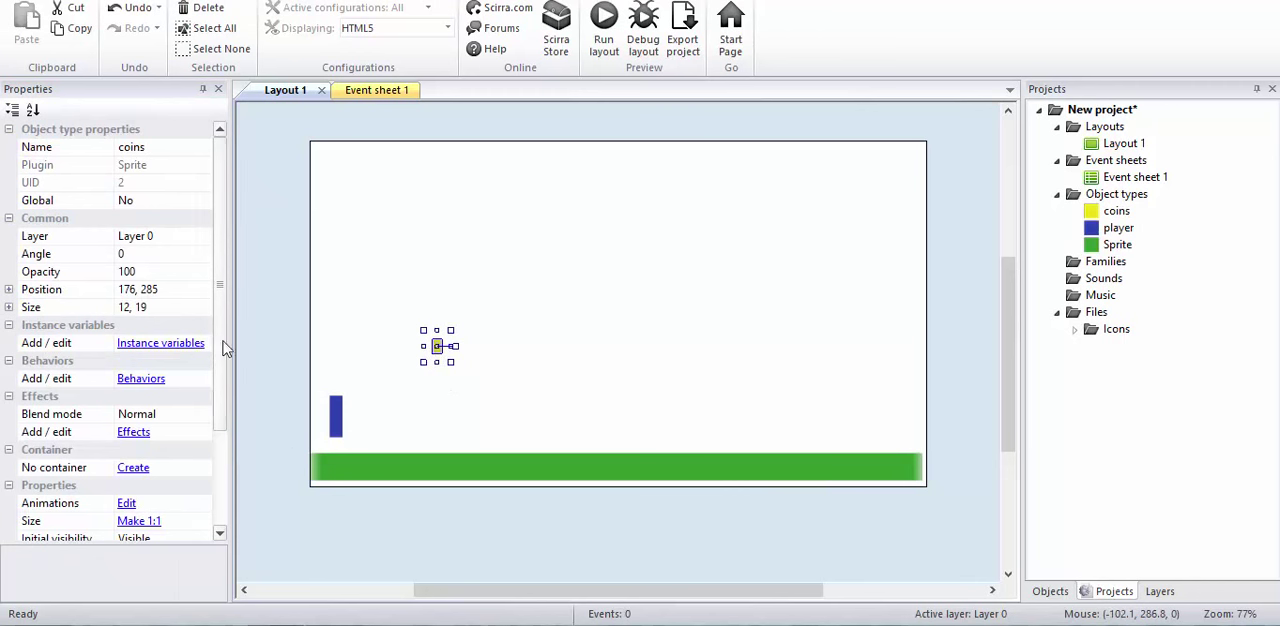
{"action": "left_click", "coordinate": [357, 352]}
{"action": "left_click", "coordinate": [437, 355]}
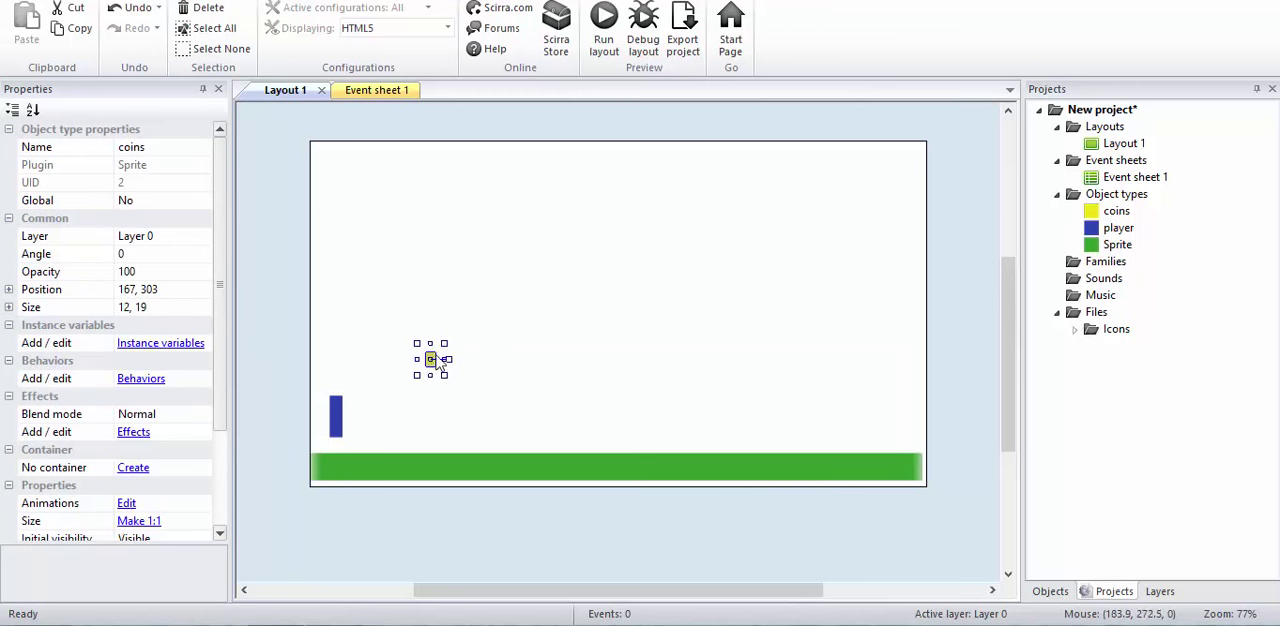
Step: Scatter eight copies of the coin above the floor and lower two of them to about 238, 350 and 300, 321
{"action": "left_click_drag", "start_coordinate": [433, 365], "coordinate": [478, 339], "text": "ctrl"}
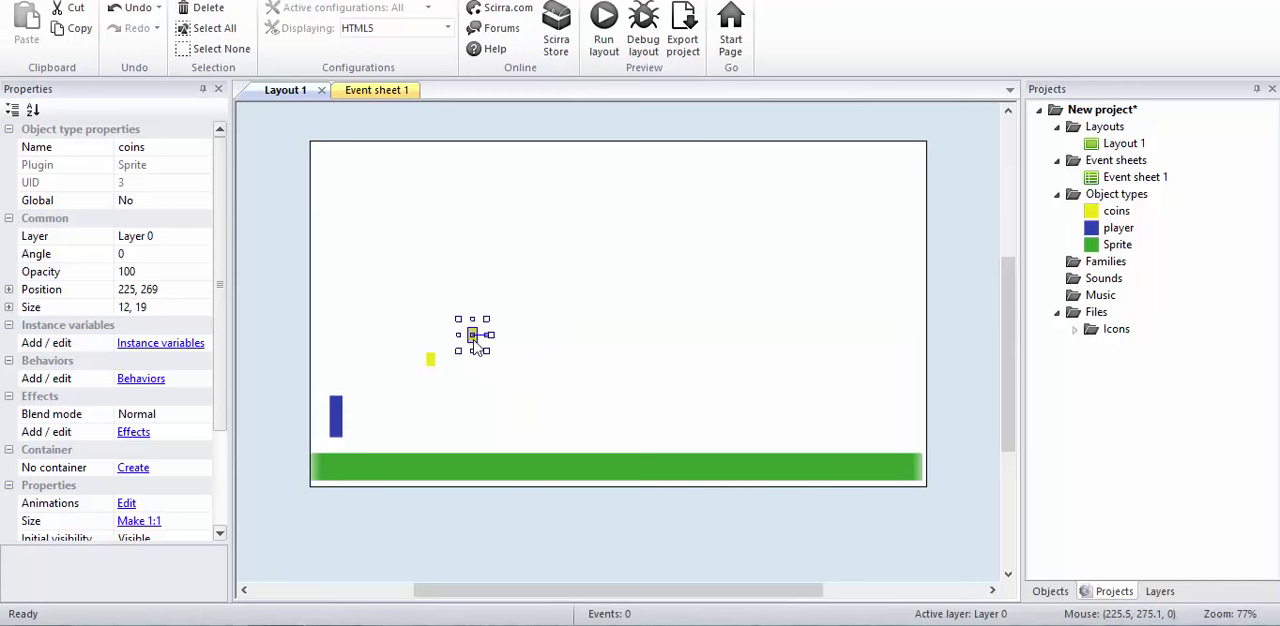
{"action": "mouse_move", "coordinate": [477, 347]}
{"action": "left_mouse_down", "text": "ctrl"}
{"action": "mouse_move", "coordinate": [555, 355]}
{"action": "mouse_move", "coordinate": [595, 381]}
{"action": "mouse_move", "coordinate": [587, 306]}
{"action": "mouse_move", "coordinate": [640, 327]}
{"action": "mouse_move", "coordinate": [473, 287]}
{"action": "mouse_move", "coordinate": [479, 333]}
{"action": "mouse_move", "coordinate": [510, 359]}
{"action": "left_mouse_up", "text": "ctrl"}
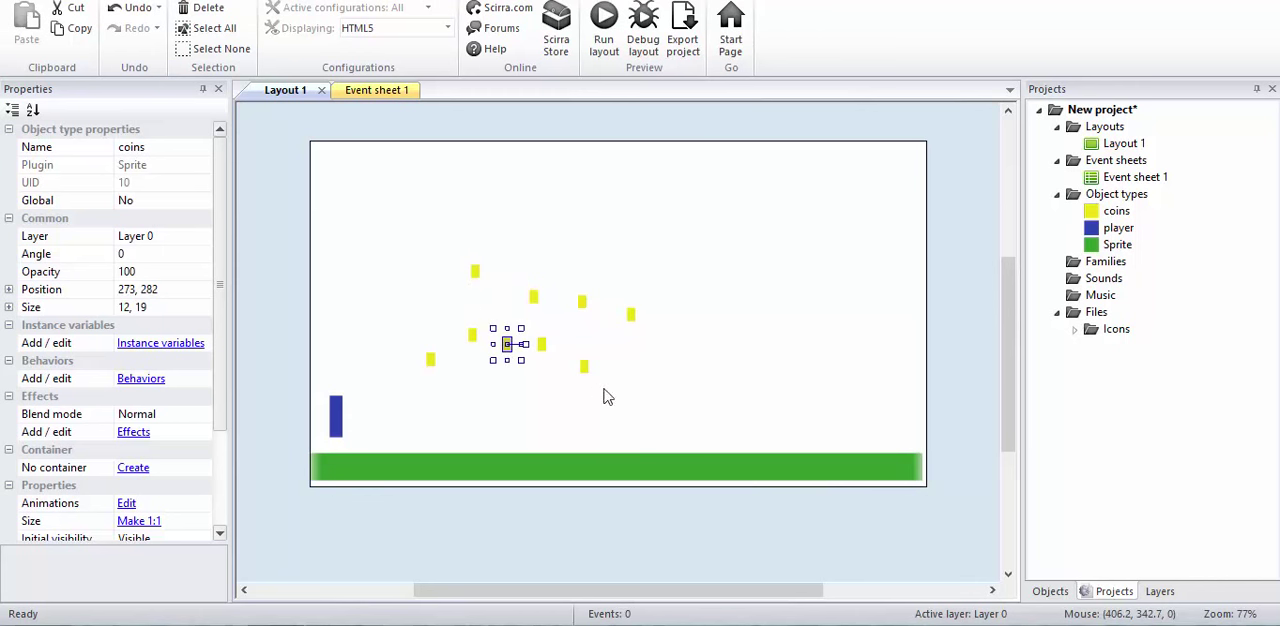
{"action": "left_click_drag", "start_coordinate": [475, 278], "coordinate": [482, 399]}
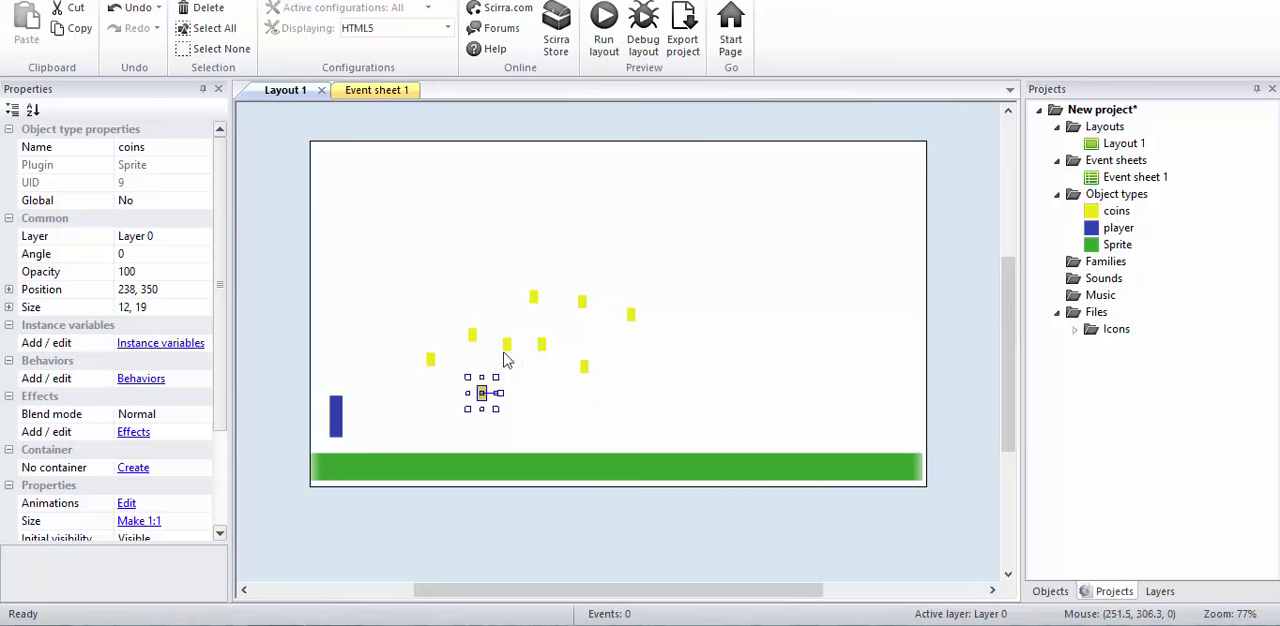
{"action": "left_click_drag", "start_coordinate": [507, 347], "coordinate": [528, 377]}
Step: Check the jump strength in the player's Platform behavior settings
{"action": "left_click_drag", "start_coordinate": [220, 312], "coordinate": [214, 418]}
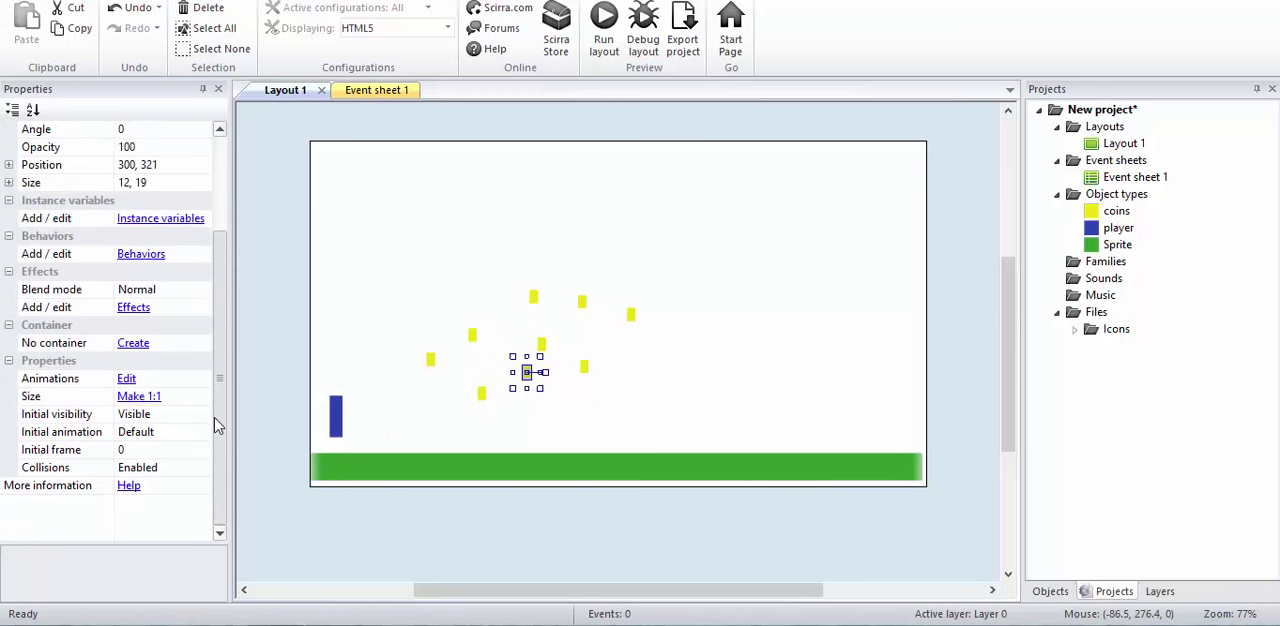
{"action": "left_click", "coordinate": [336, 418]}
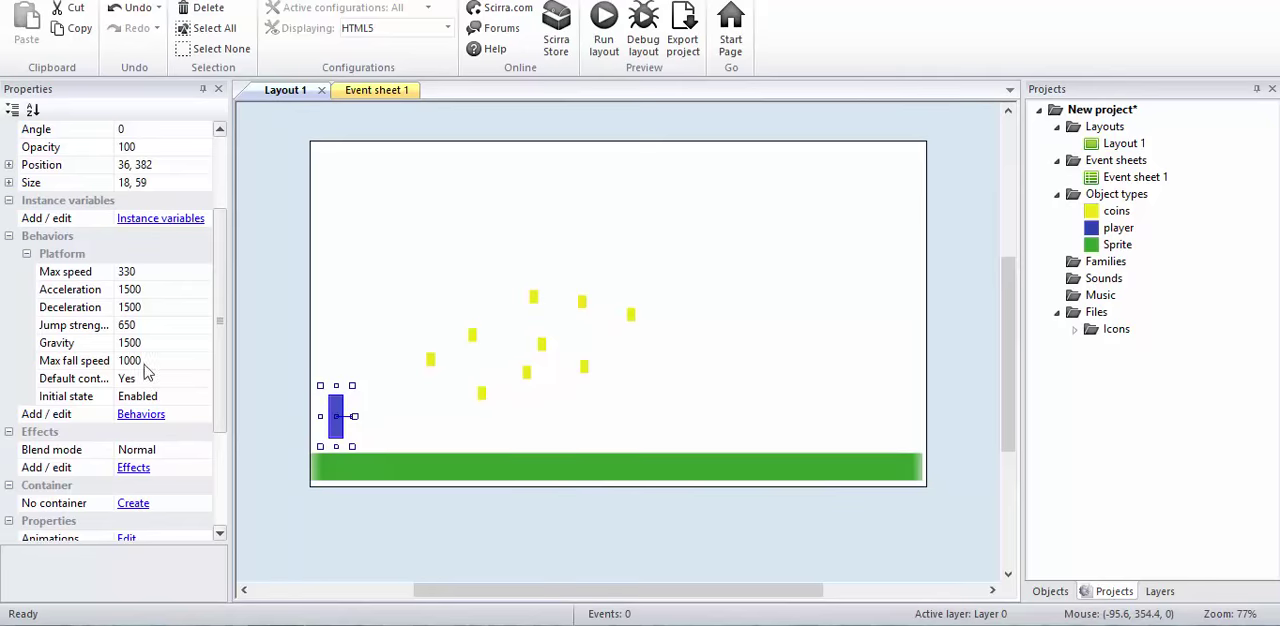
{"action": "left_click", "coordinate": [105, 327]}
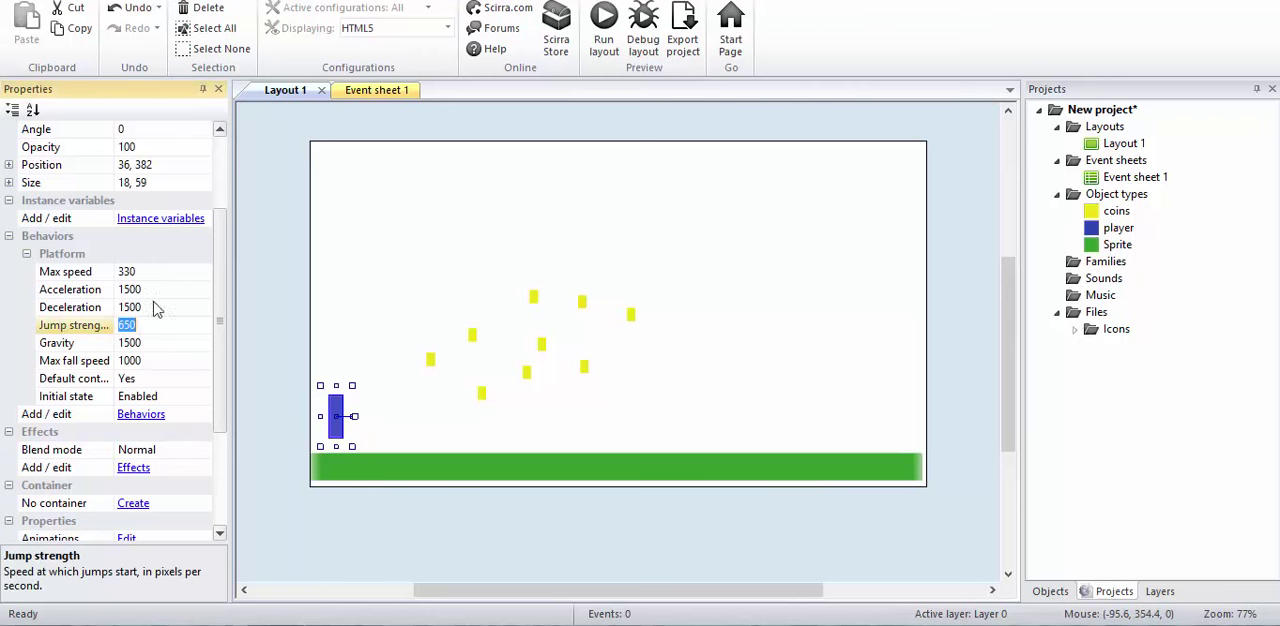
{"action": "left_click", "coordinate": [463, 363]}
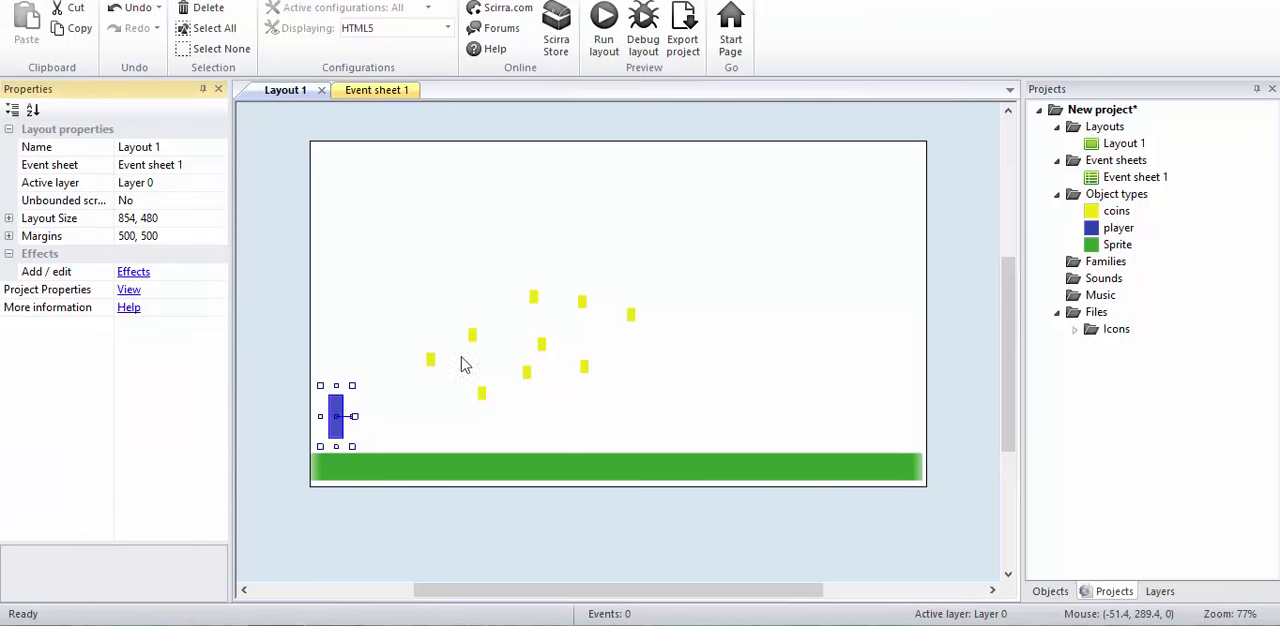
Step: Reposition five coins into a lower, wider spread above the floor, including ones at about 476, 343 and 552, 336
{"action": "left_click", "coordinate": [536, 302]}
{"action": "left_click_drag", "start_coordinate": [538, 305], "coordinate": [651, 388]}
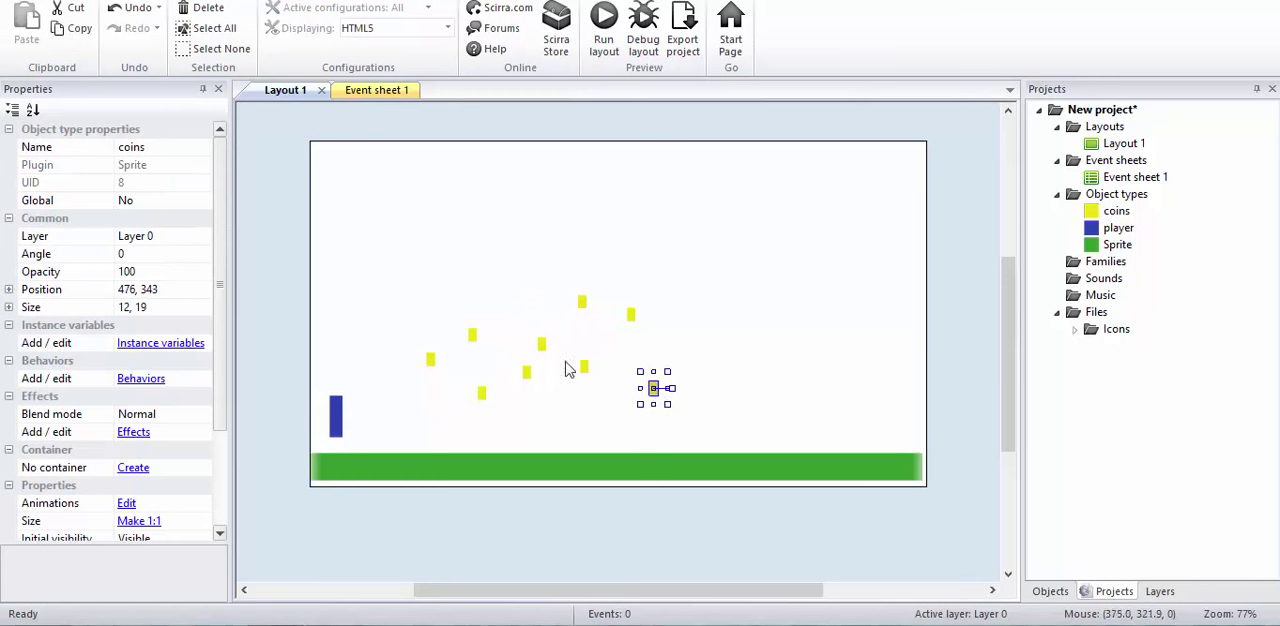
{"action": "left_click_drag", "start_coordinate": [541, 345], "coordinate": [561, 400]}
{"action": "left_click_drag", "start_coordinate": [586, 307], "coordinate": [622, 381]}
{"action": "left_click_drag", "start_coordinate": [631, 322], "coordinate": [711, 390]}
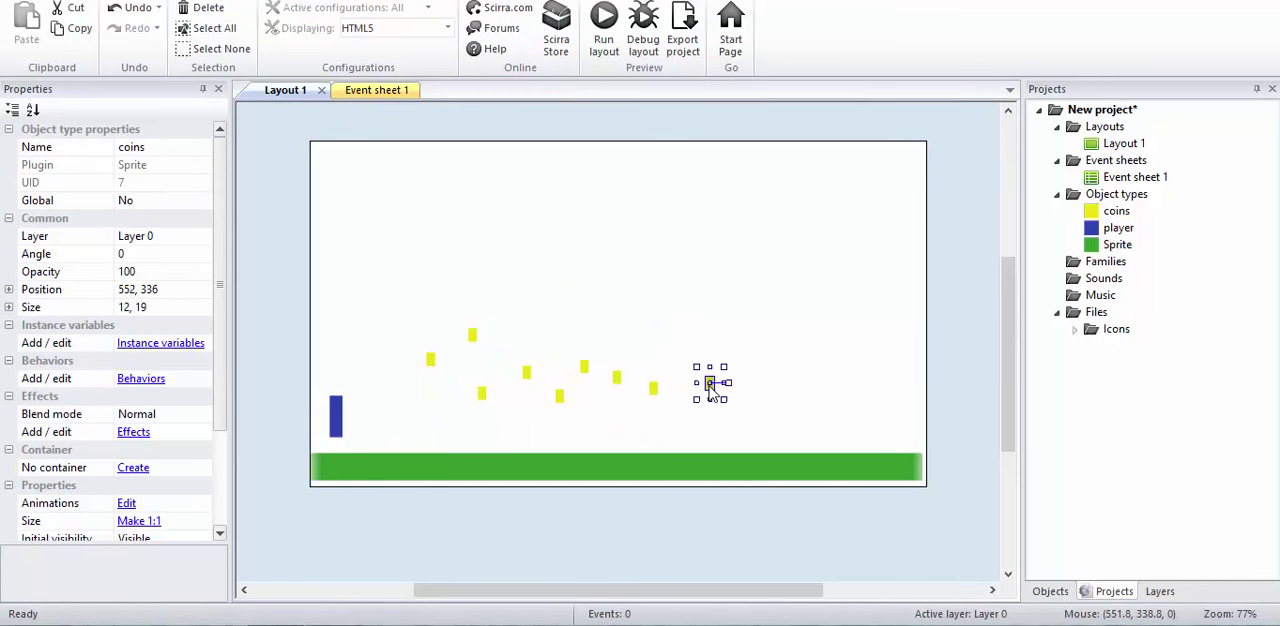
{"action": "mouse_move", "coordinate": [477, 345]}
{"action": "left_mouse_down"}
{"action": "mouse_move", "coordinate": [471, 325]}
{"action": "mouse_move", "coordinate": [493, 355]}
{"action": "left_mouse_up"}
{"action": "left_click", "coordinate": [262, 271]}
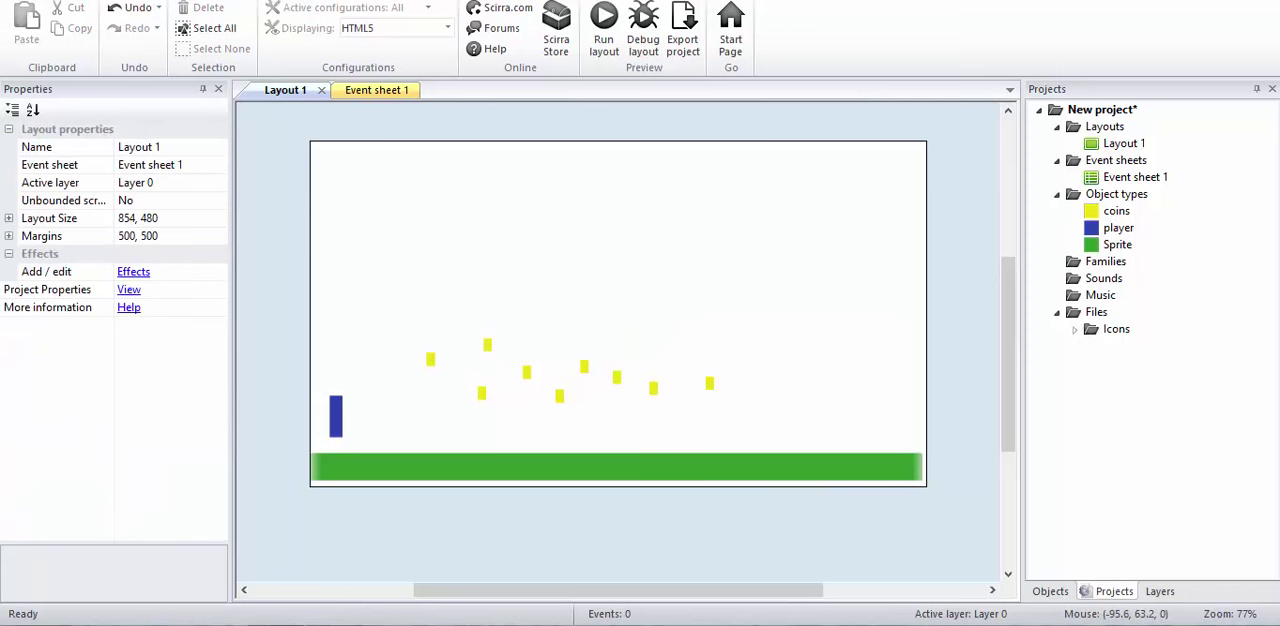
Step: Preview the layout and test running and jumping with the player among the coins, then return to the editor
{"action": "key", "text": "F5"}
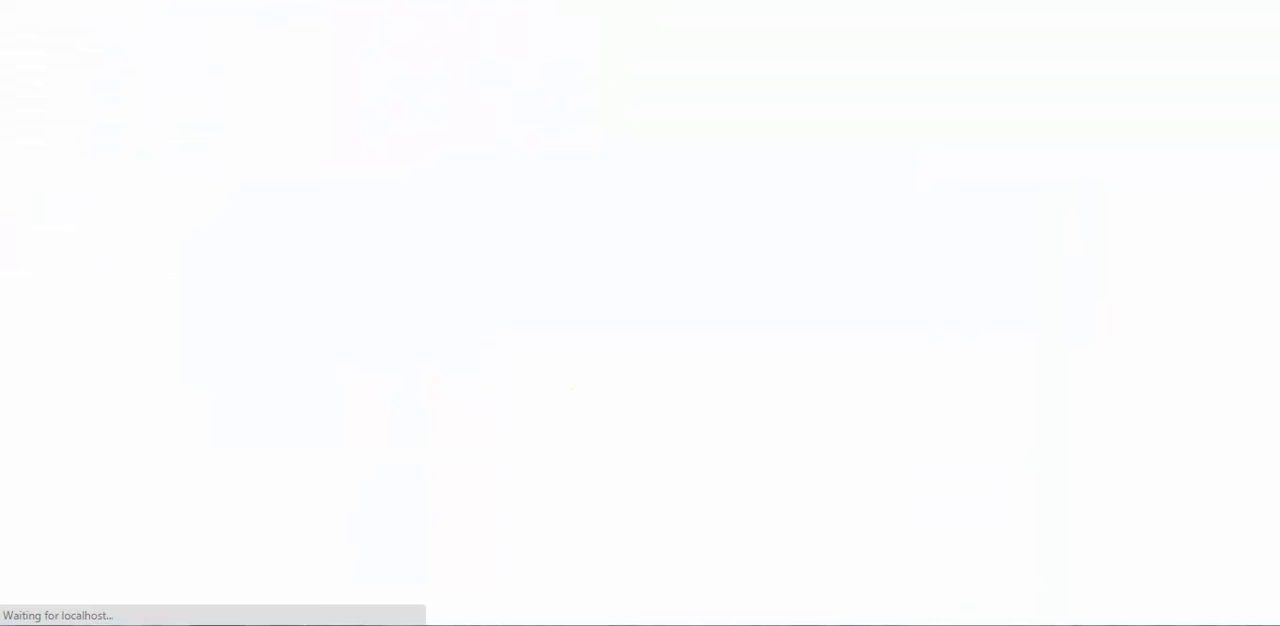
{"action": "key", "text": "Right"}
{"action": "key", "text": "Up"}
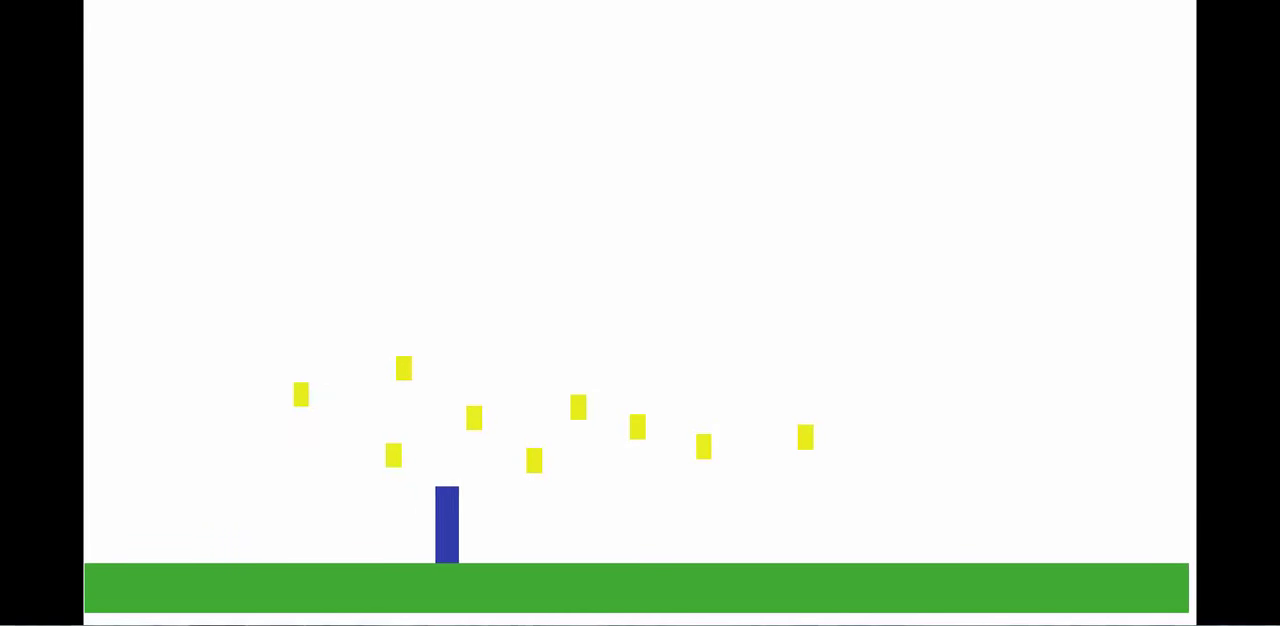
{"action": "key", "text": "Up"}
{"action": "key", "text": "Up"}
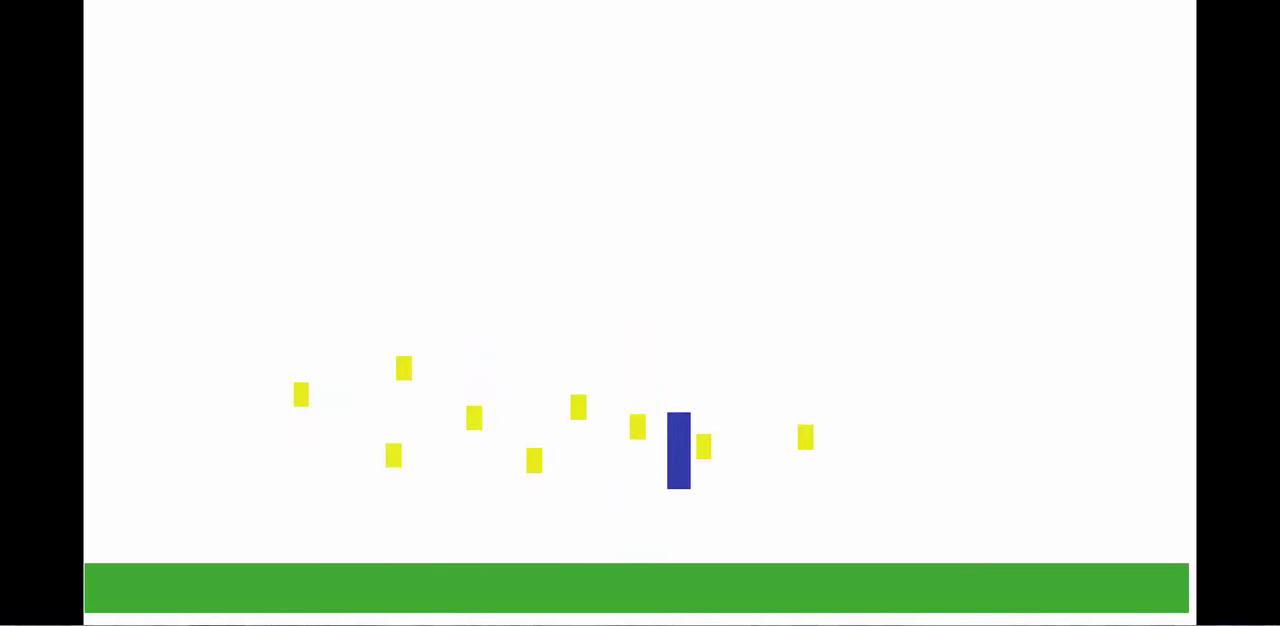
{"action": "key", "text": "Up"}
{"action": "key", "text": "Left"}
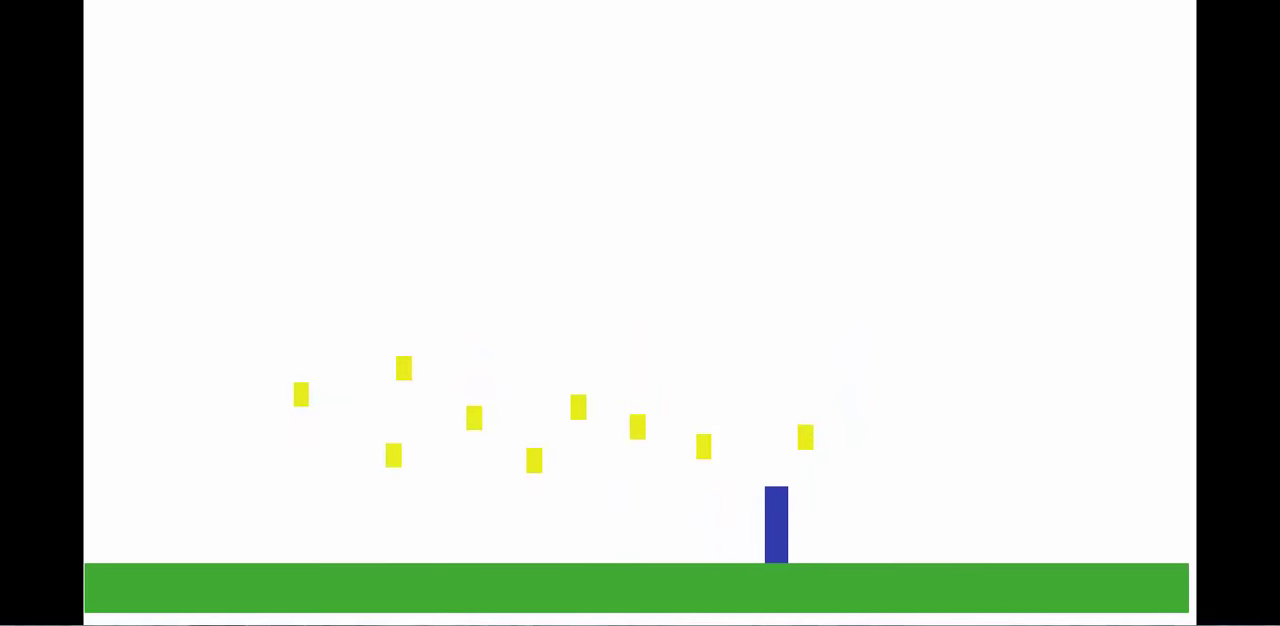
{"action": "key", "text": "alt+Tab"}
Step: Send the player sprite to the top of its layer in the Z order
{"action": "left_click", "coordinate": [340, 402]}
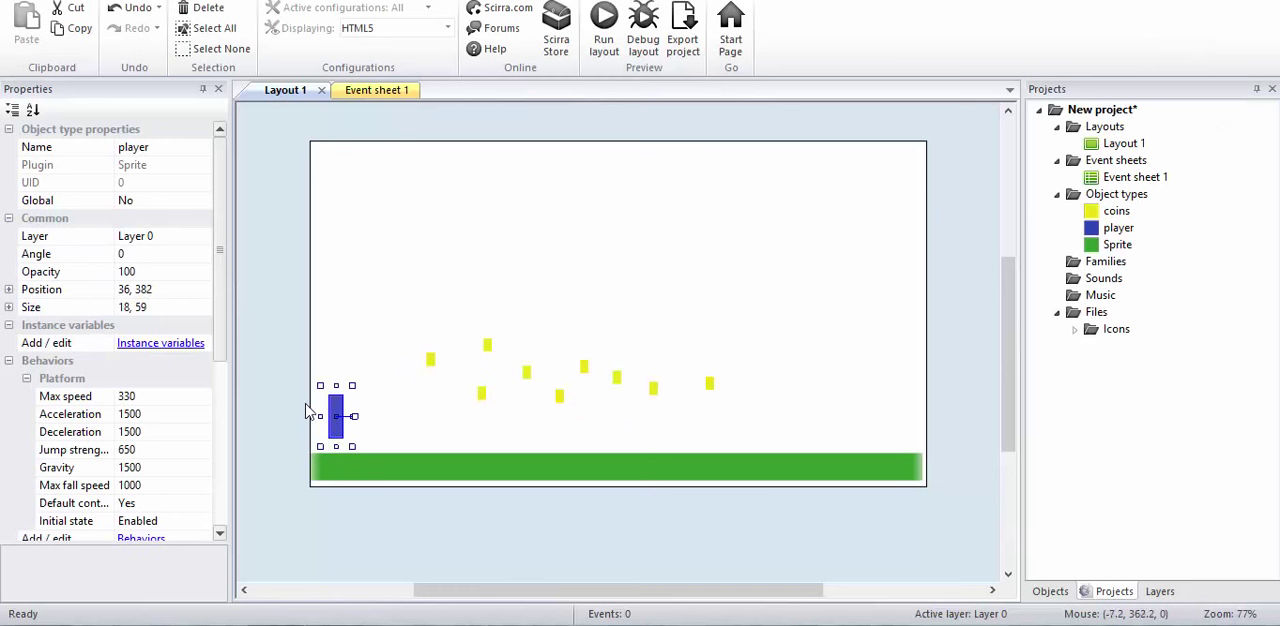
{"action": "right_click", "coordinate": [335, 424]}
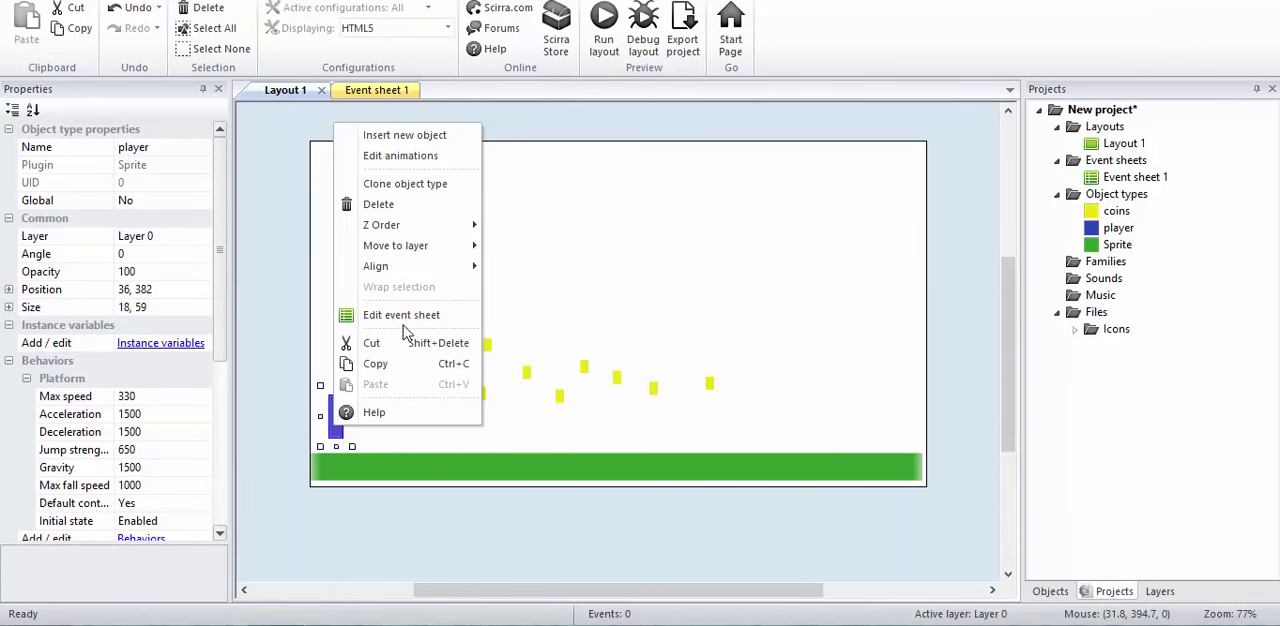
{"action": "mouse_move", "coordinate": [425, 230]}
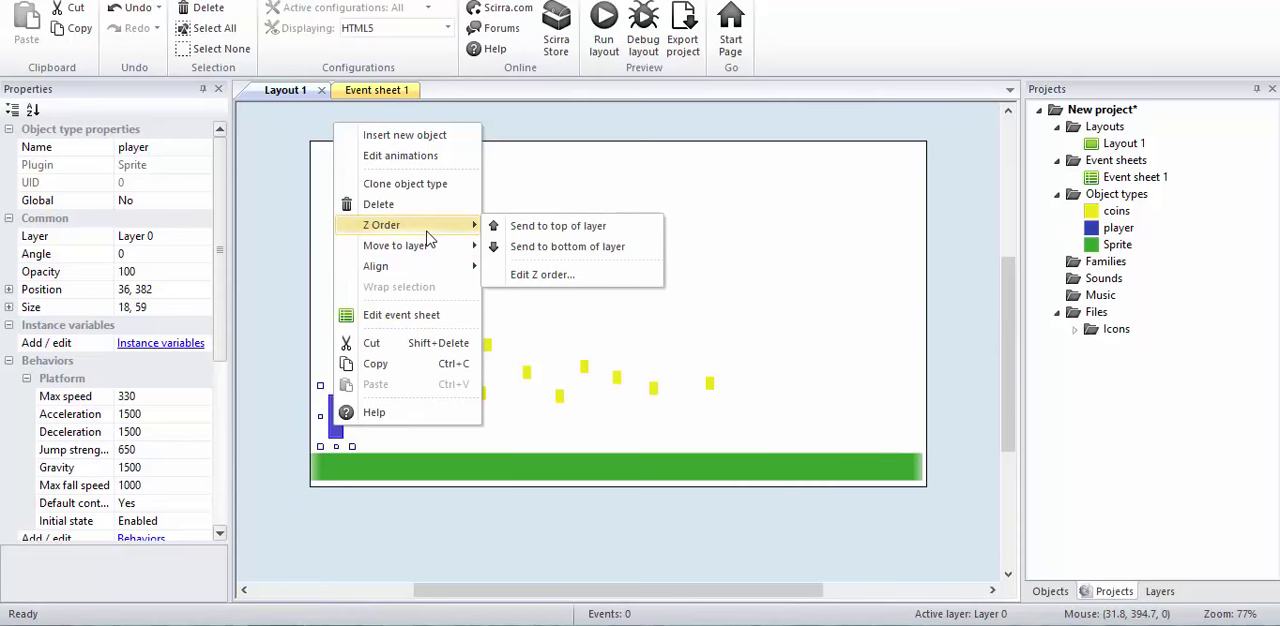
{"action": "left_click", "coordinate": [557, 226]}
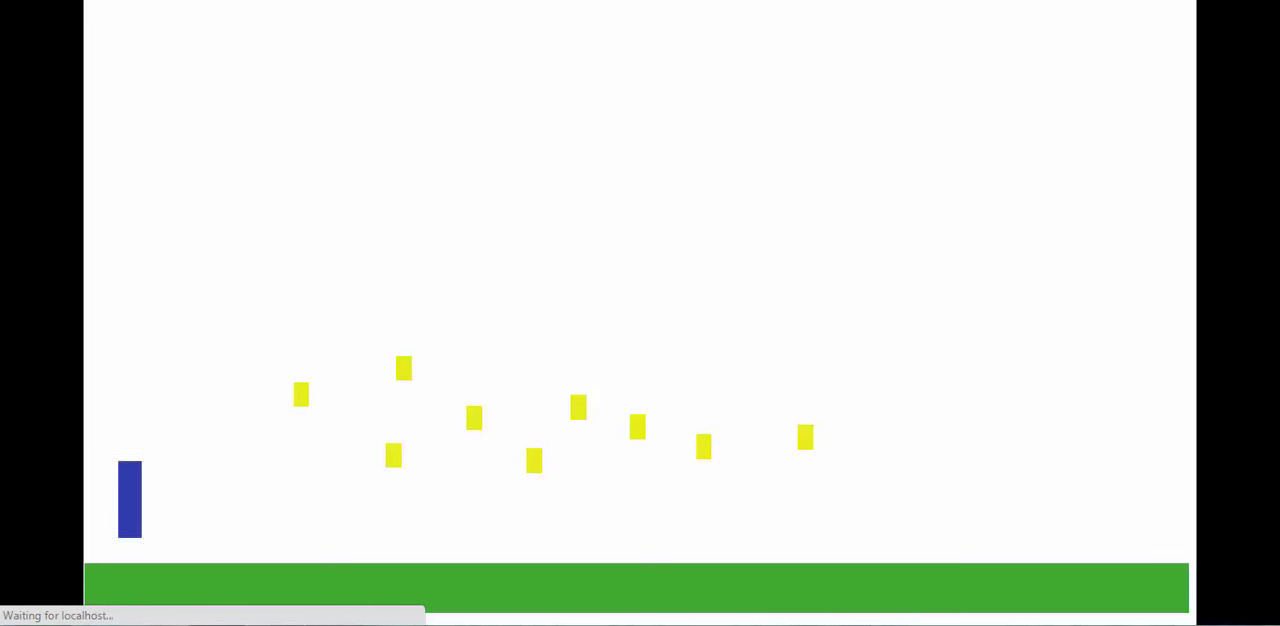
Step: Test in the preview how the player moves and jumps past the coins with its new Z order
{"action": "key", "text": "Right"}
{"action": "key", "text": "Up"}
{"action": "key", "text": "Right"}
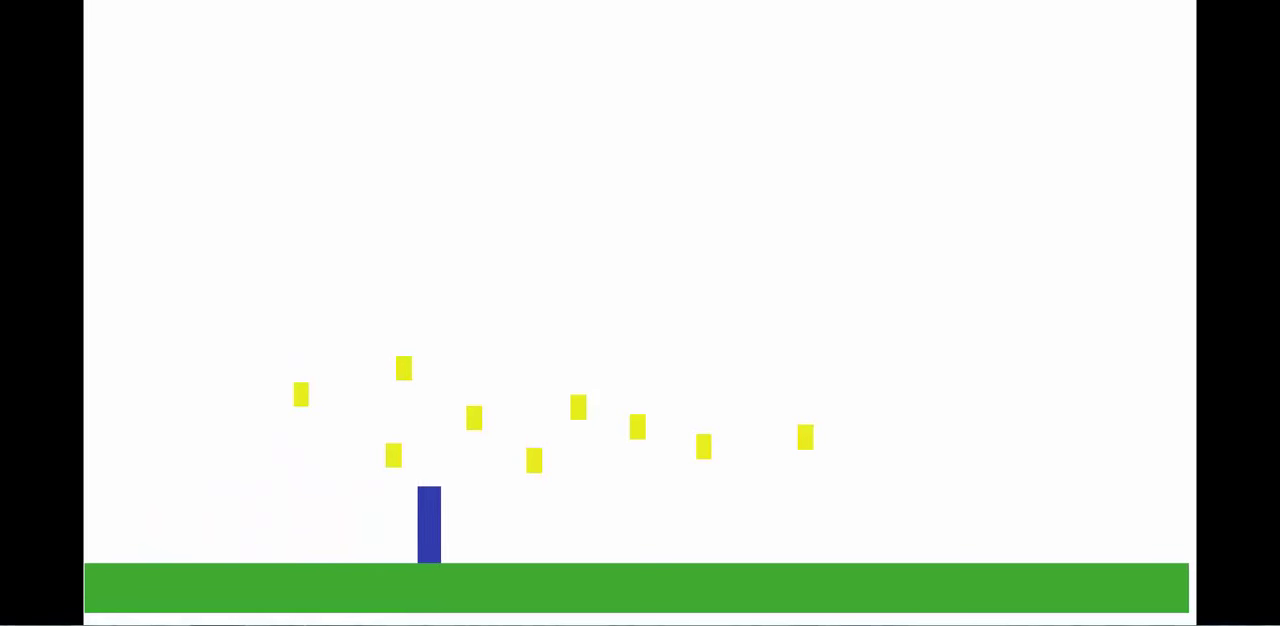
{"action": "key", "text": "Up"}
{"action": "key", "text": "Left"}
{"action": "key", "text": "Up"}
{"action": "key", "text": "Right"}
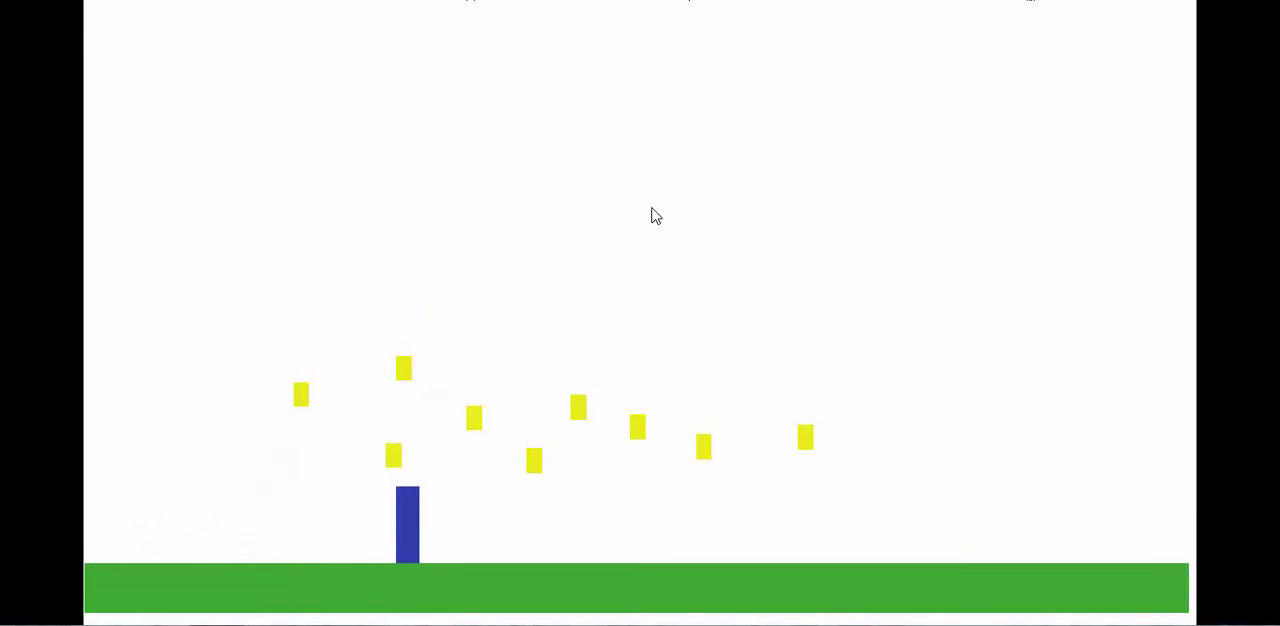
{"action": "key", "text": "Left"}
{"action": "key", "text": "Up"}
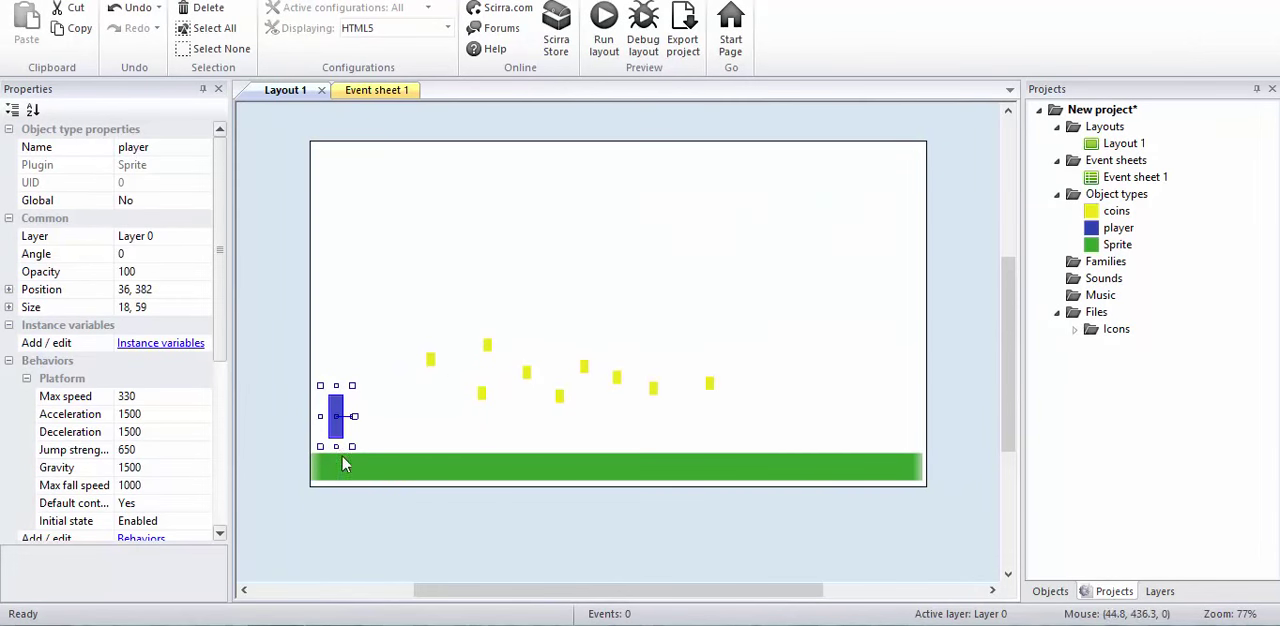
{"action": "left_click", "coordinate": [271, 357]}
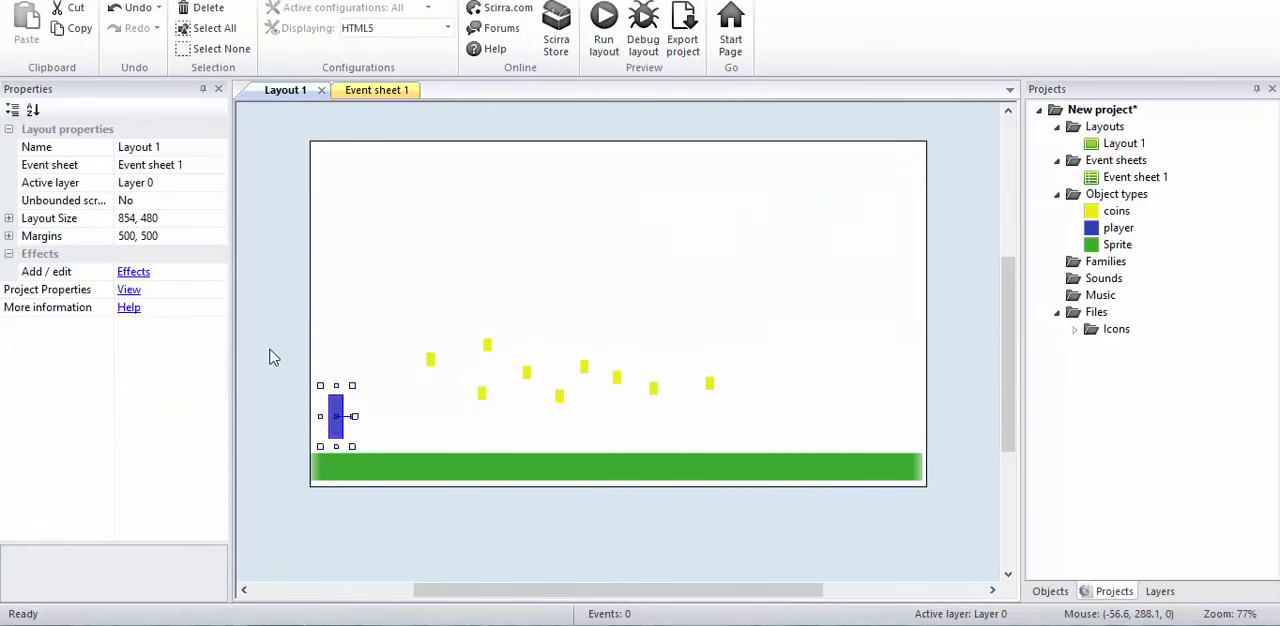
{"action": "left_click", "coordinate": [336, 428]}
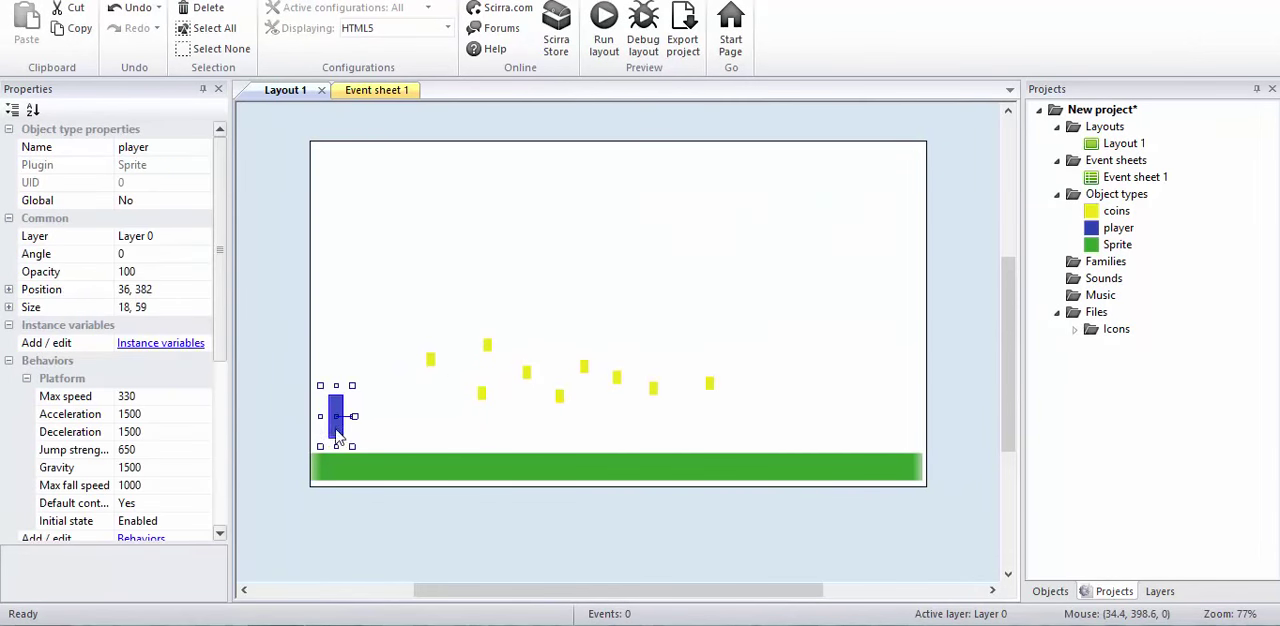
{"action": "left_click", "coordinate": [392, 96]}
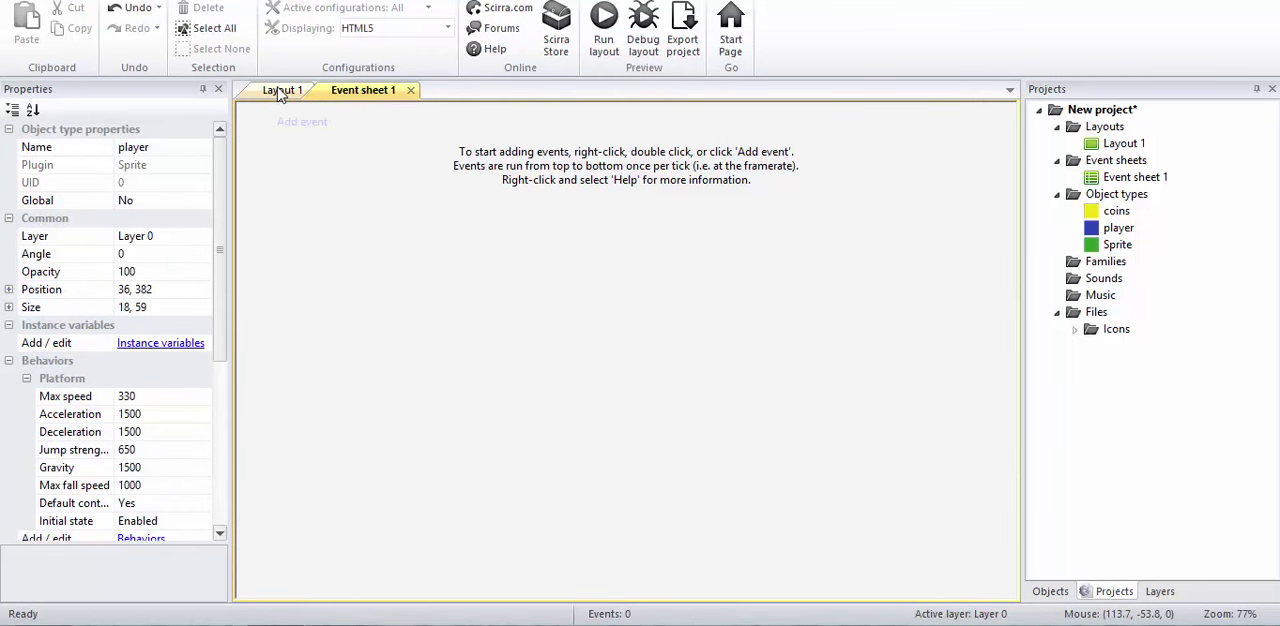
{"action": "left_click", "coordinate": [283, 90]}
{"action": "left_click", "coordinate": [375, 91]}
{"action": "left_click", "coordinate": [287, 92]}
{"action": "left_click", "coordinate": [364, 90]}
{"action": "left_click", "coordinate": [286, 92]}
{"action": "left_click", "coordinate": [340, 93]}
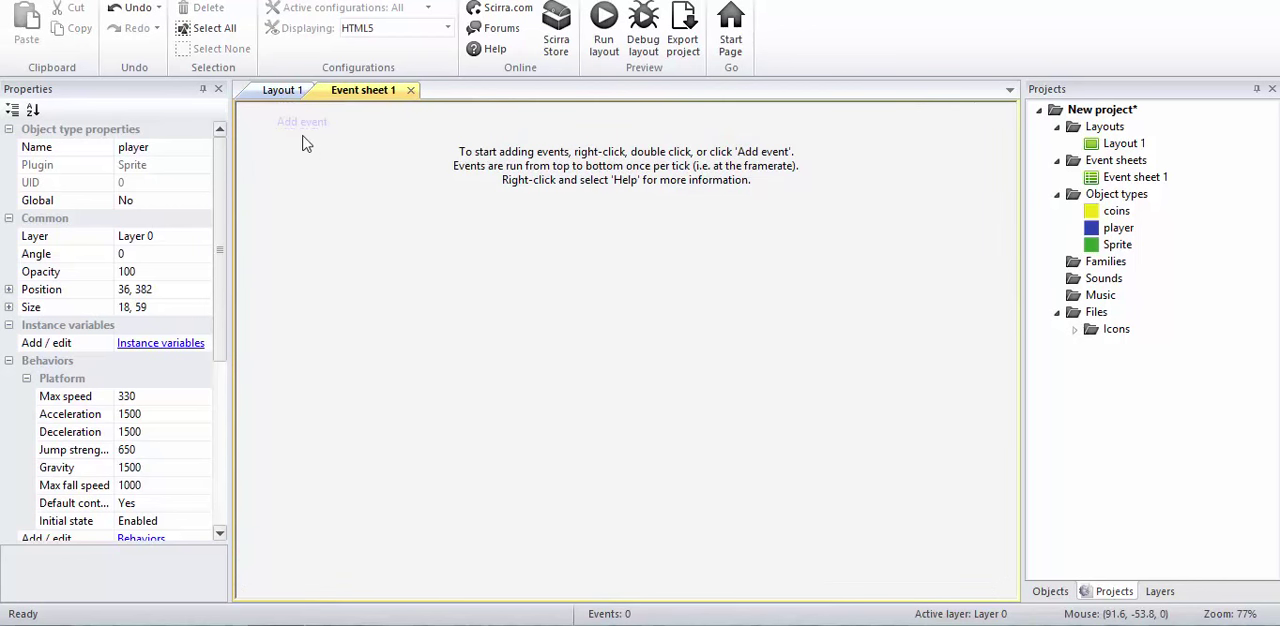
{"action": "left_click", "coordinate": [280, 91]}
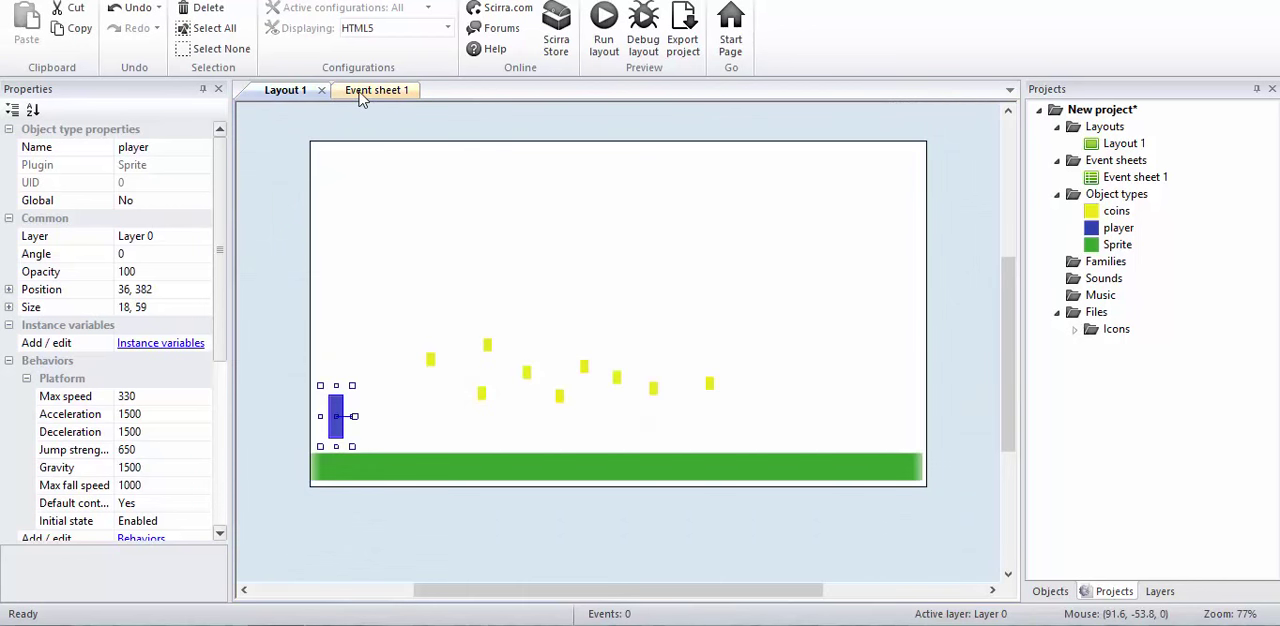
{"action": "left_click", "coordinate": [364, 90]}
{"action": "left_click", "coordinate": [302, 122]}
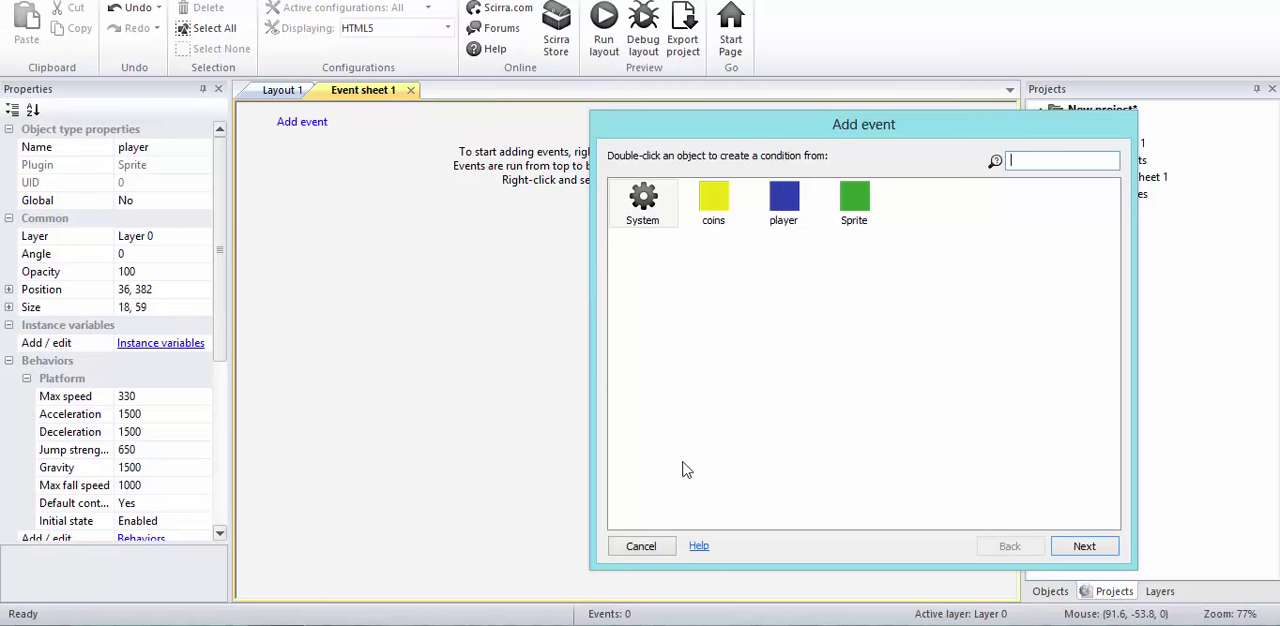
{"action": "left_click", "coordinate": [640, 548]}
{"action": "left_click", "coordinate": [284, 92]}
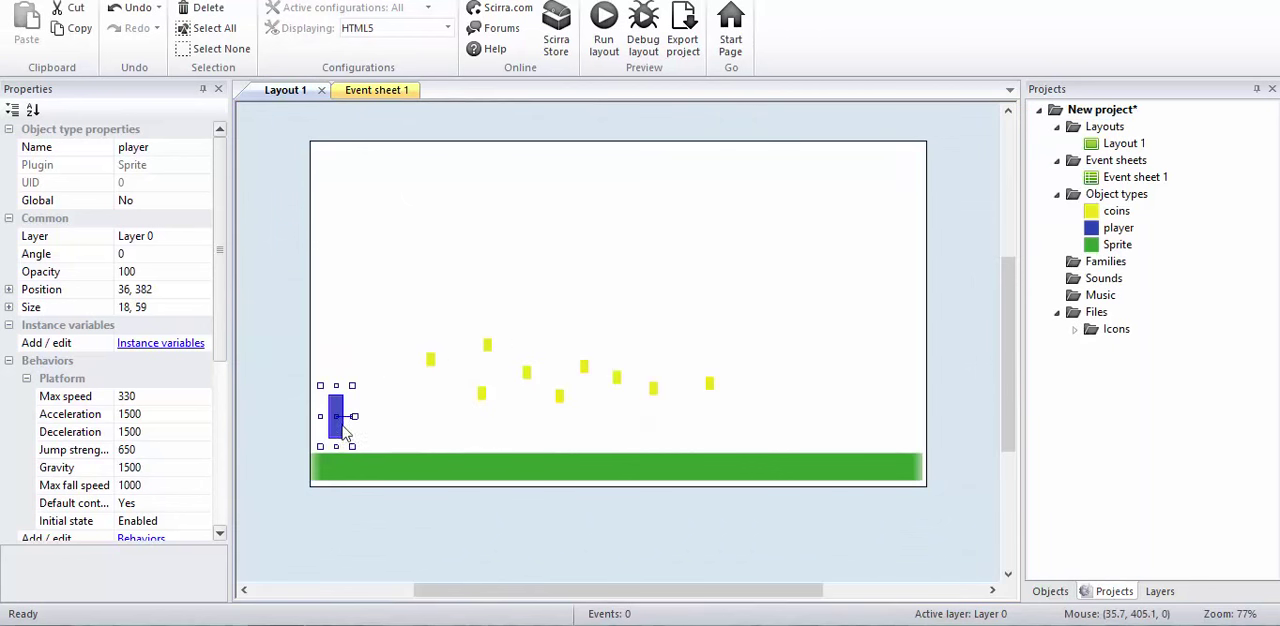
Step: Add an event to Event sheet 1 with the player condition On collision with another object, using coins as the object
{"action": "left_click", "coordinate": [397, 96]}
{"action": "left_click", "coordinate": [312, 122]}
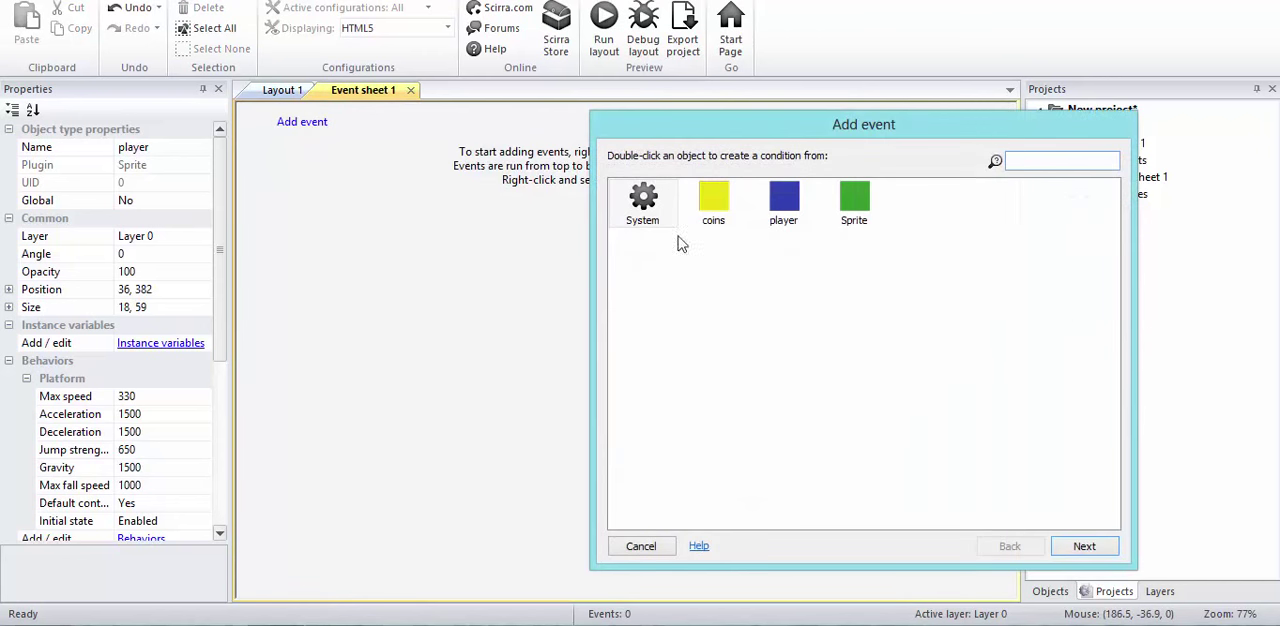
{"action": "left_click_drag", "start_coordinate": [674, 122], "coordinate": [592, 110]}
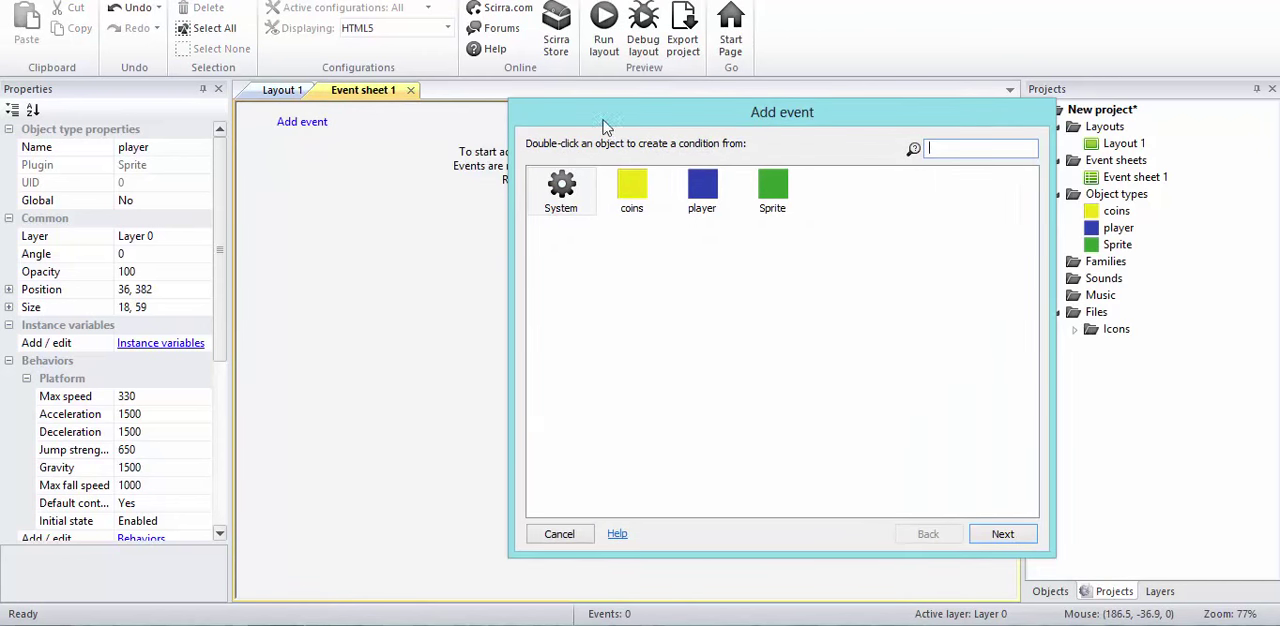
{"action": "double_click", "coordinate": [702, 195]}
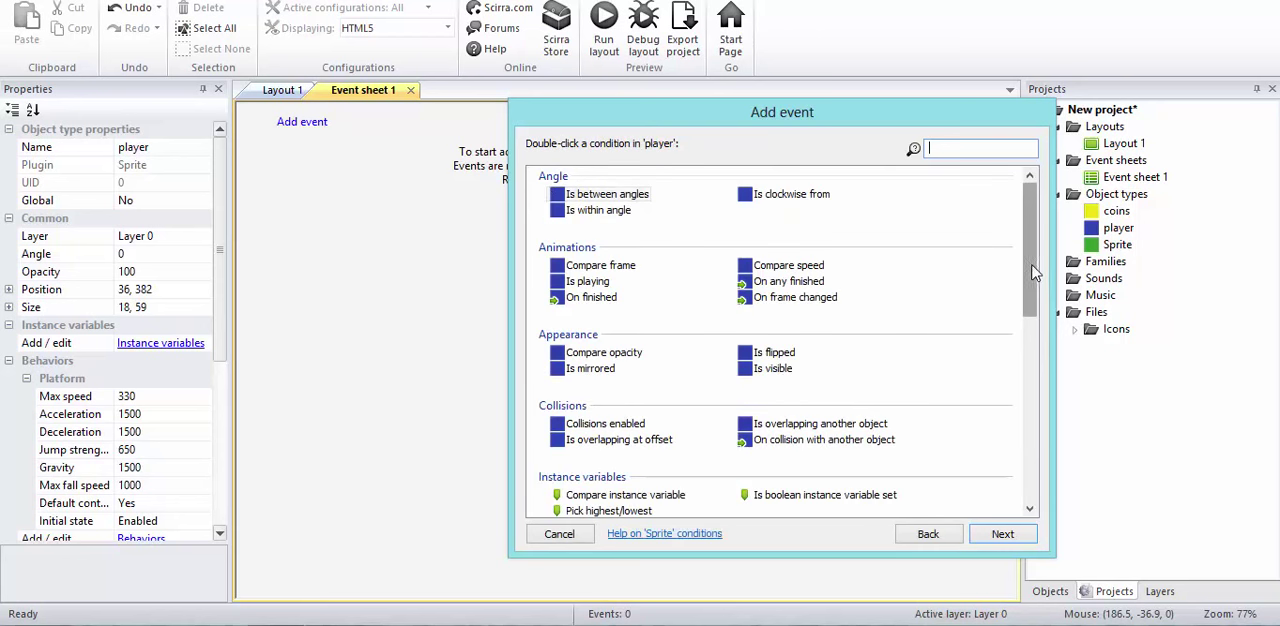
{"action": "left_click_drag", "start_coordinate": [1032, 266], "coordinate": [1032, 295]}
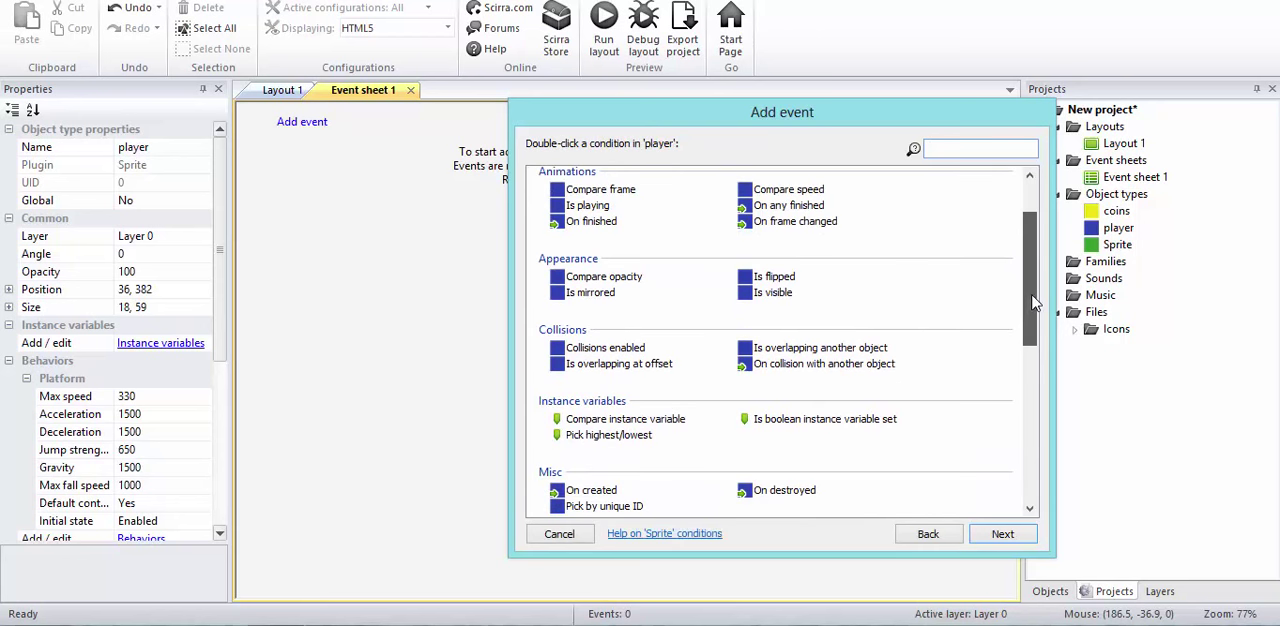
{"action": "double_click", "coordinate": [824, 364]}
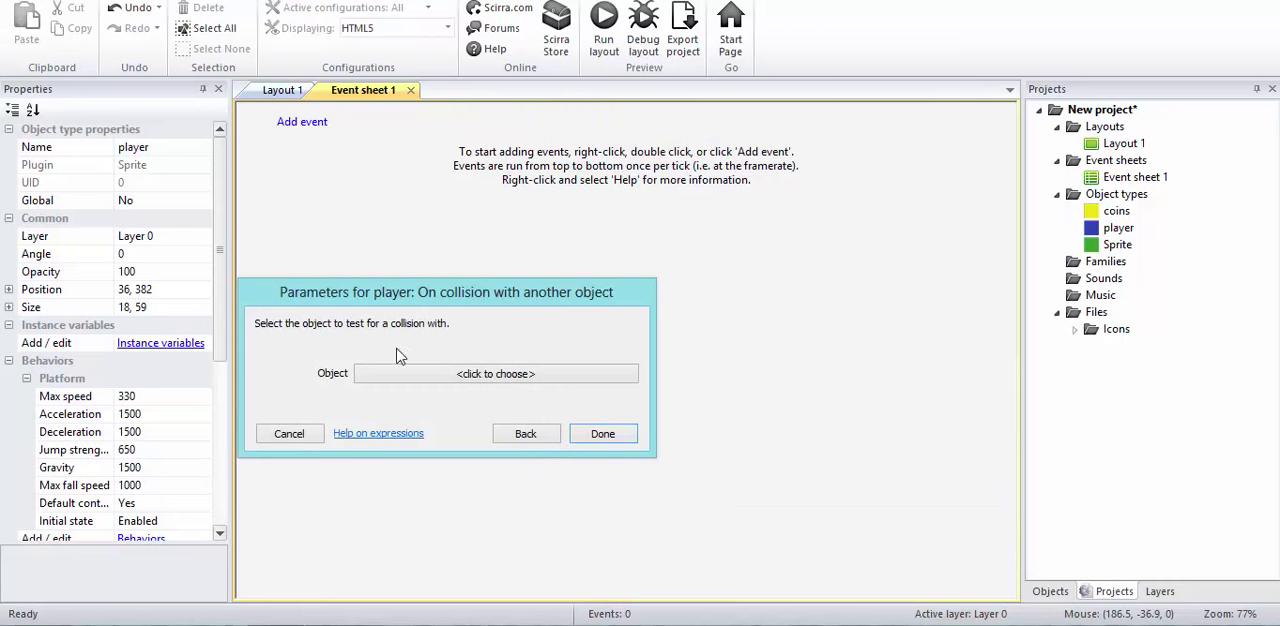
{"action": "left_click", "coordinate": [446, 374]}
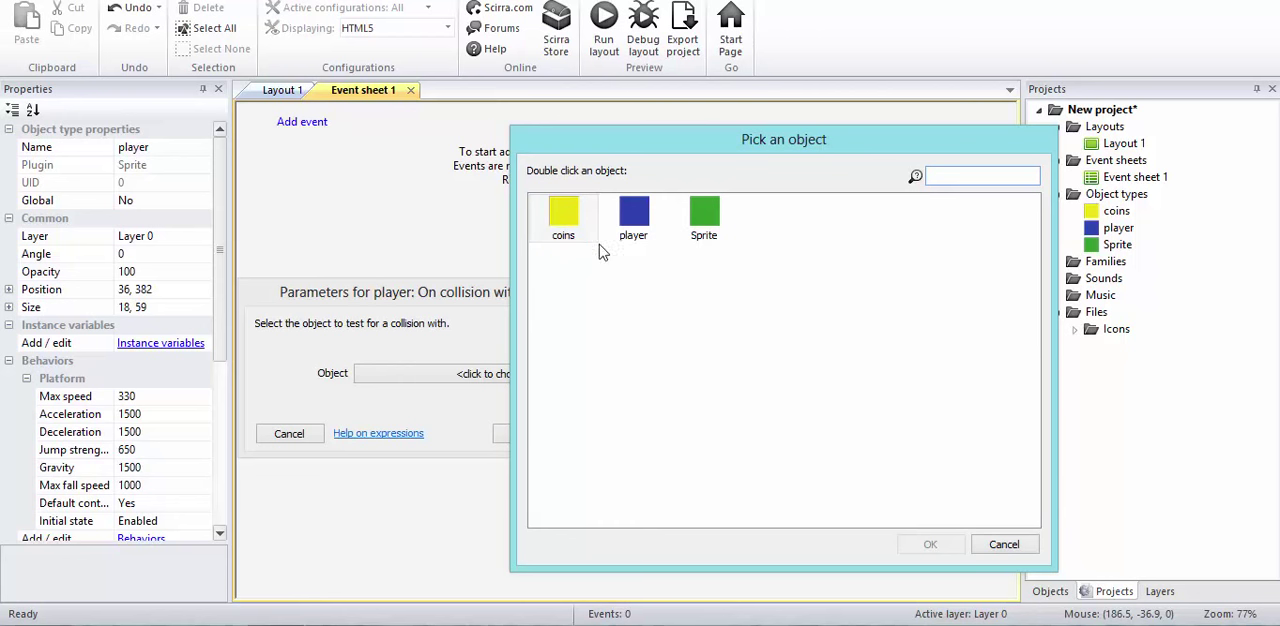
{"action": "double_click", "coordinate": [574, 236]}
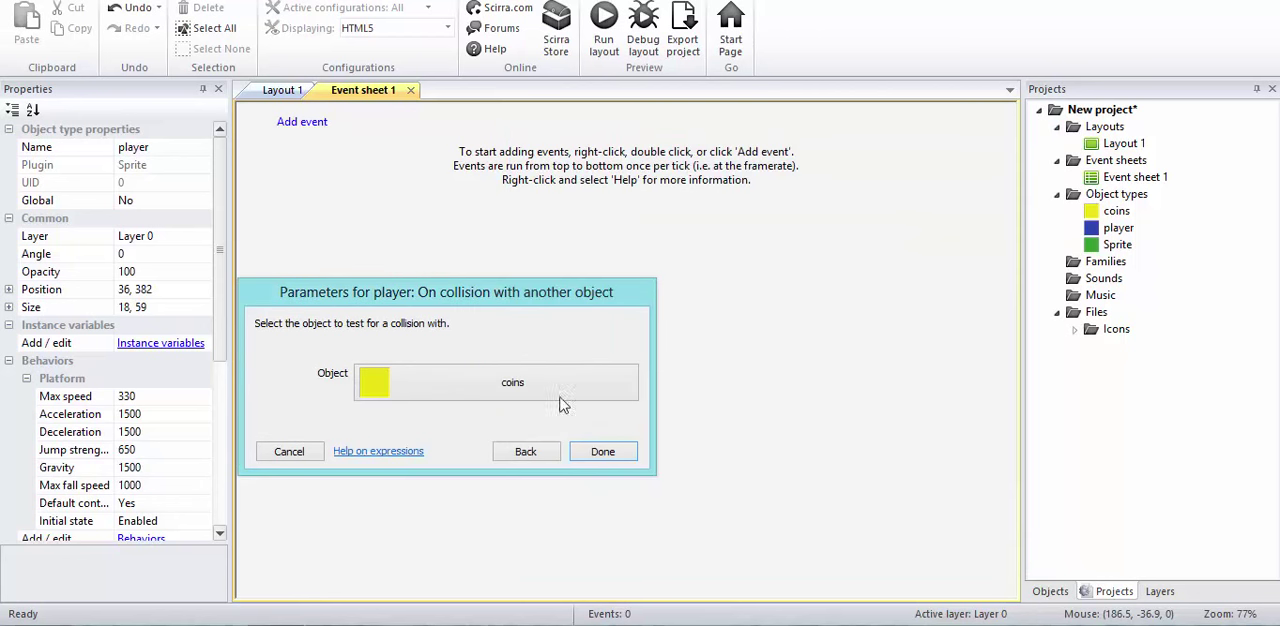
{"action": "left_click", "coordinate": [602, 451]}
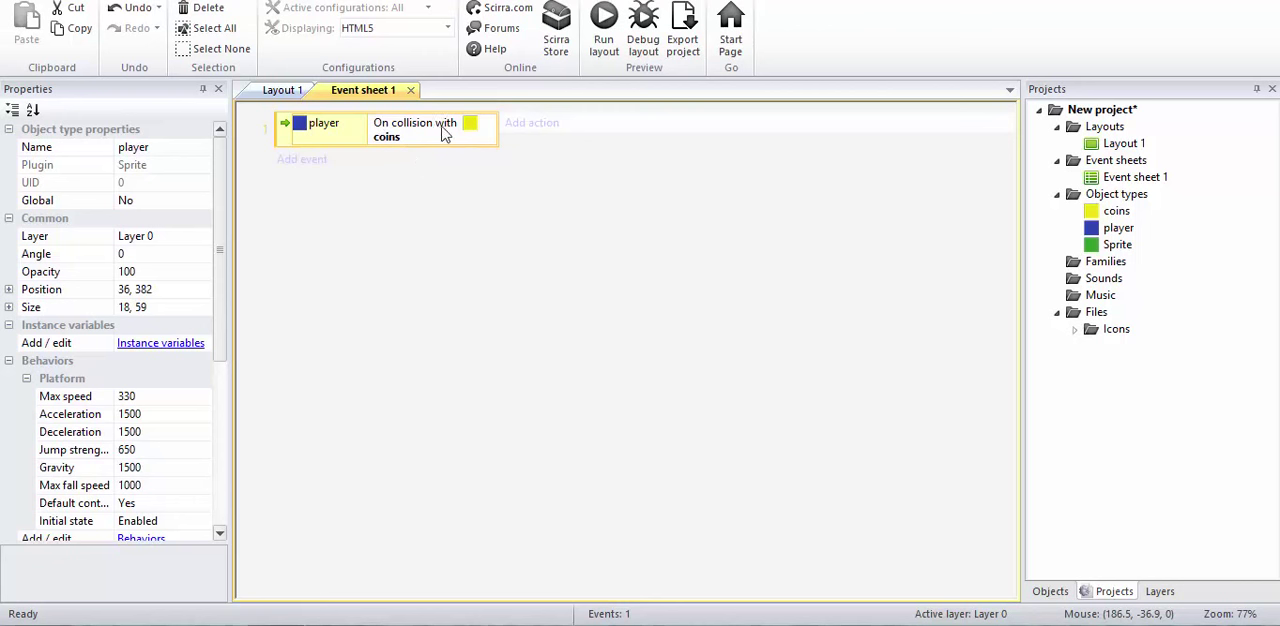
Step: Add the coins Destroy action to the player's collision event
{"action": "left_click", "coordinate": [527, 123]}
{"action": "double_click", "coordinate": [627, 195]}
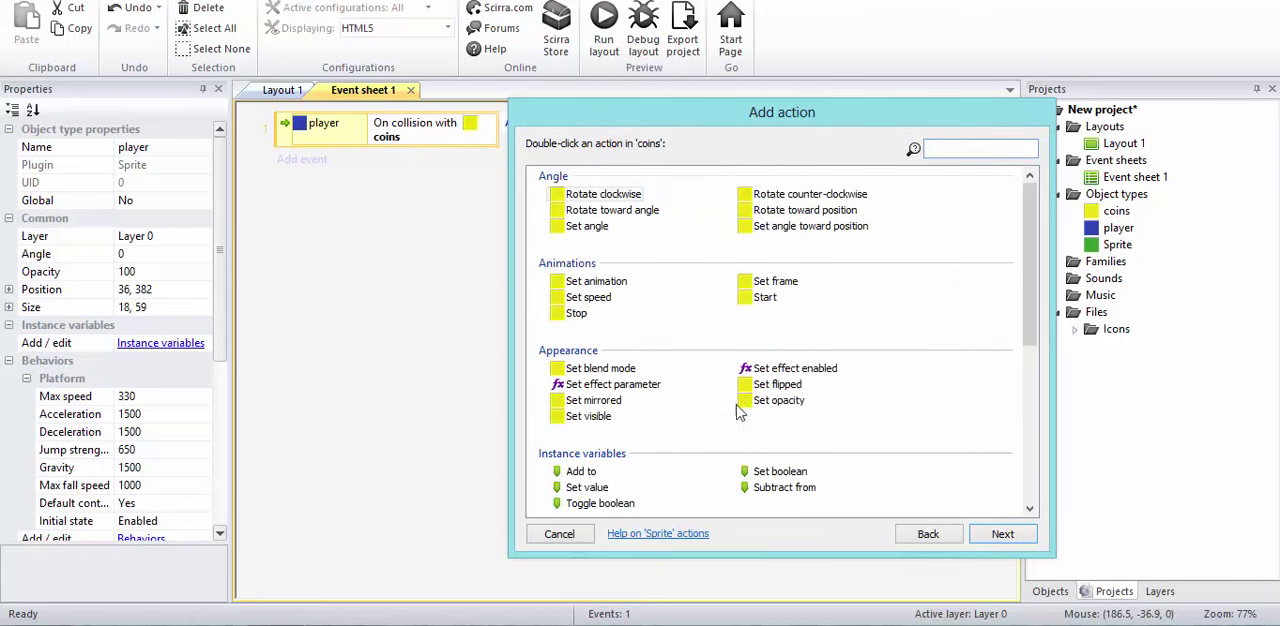
{"action": "type", "text": "de"}
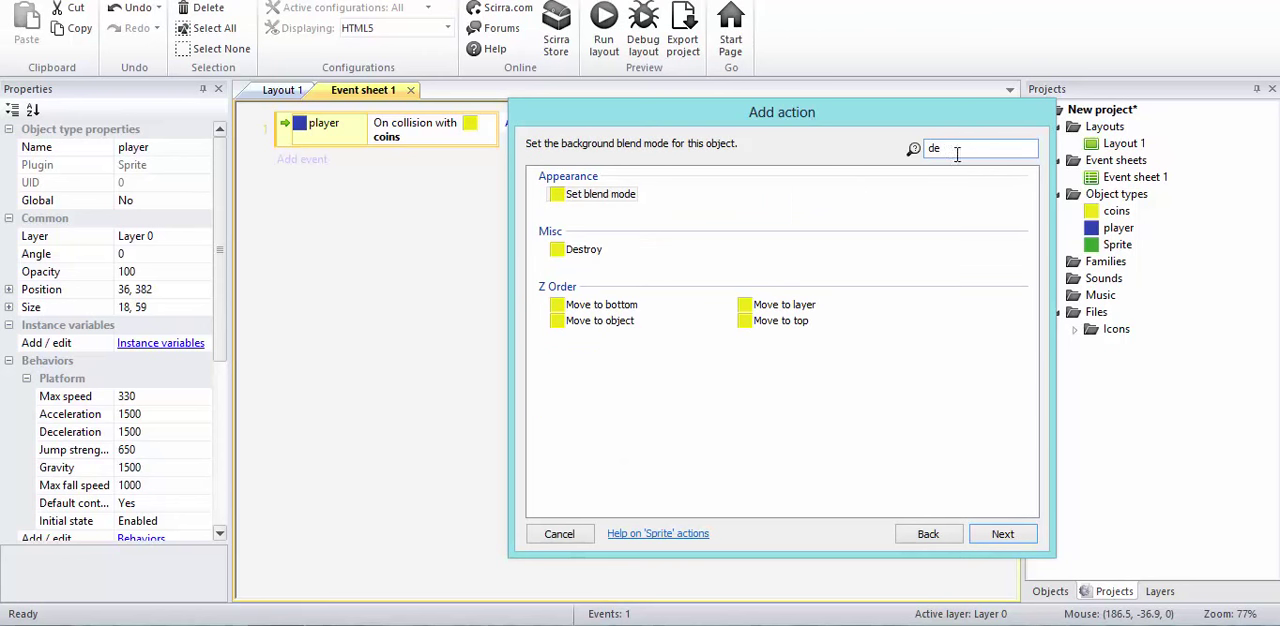
{"action": "left_click", "coordinate": [601, 196]}
{"action": "key", "text": "BackSpace"}
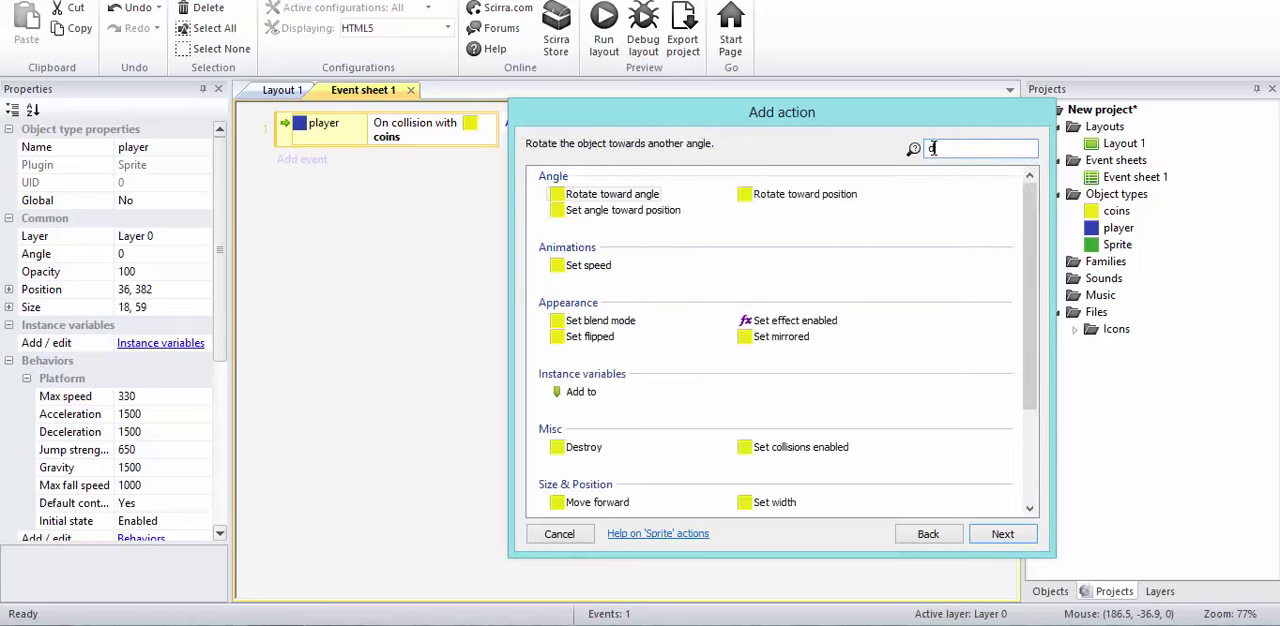
{"action": "type", "text": "de"}
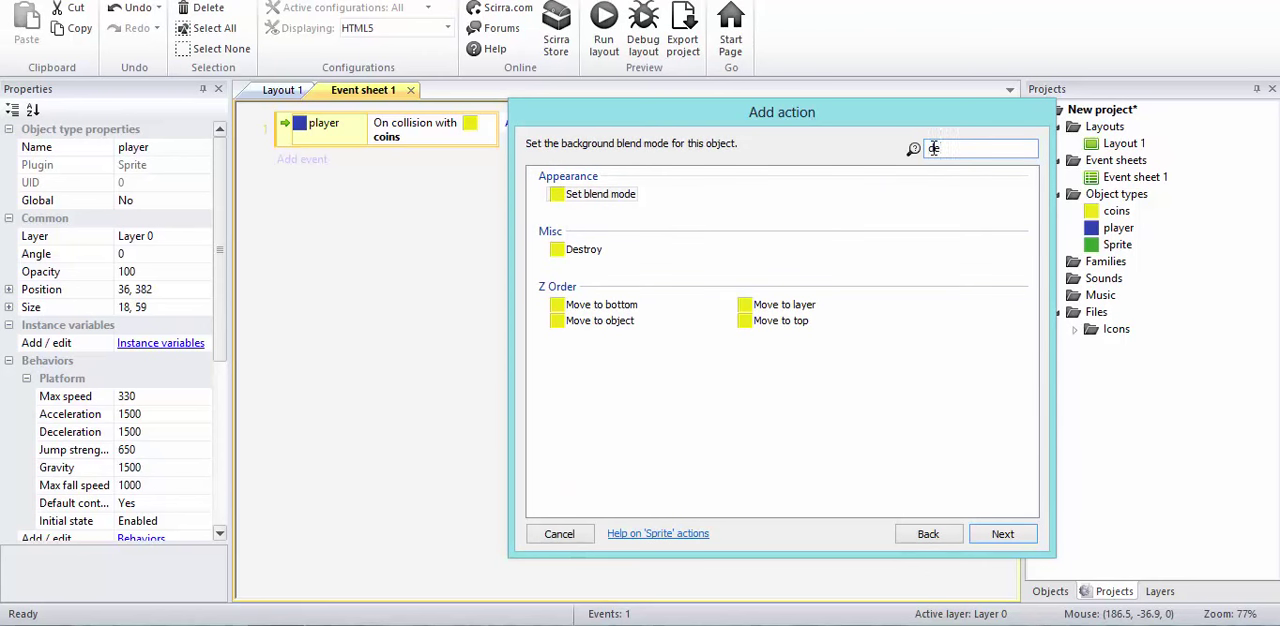
{"action": "double_click", "coordinate": [560, 249]}
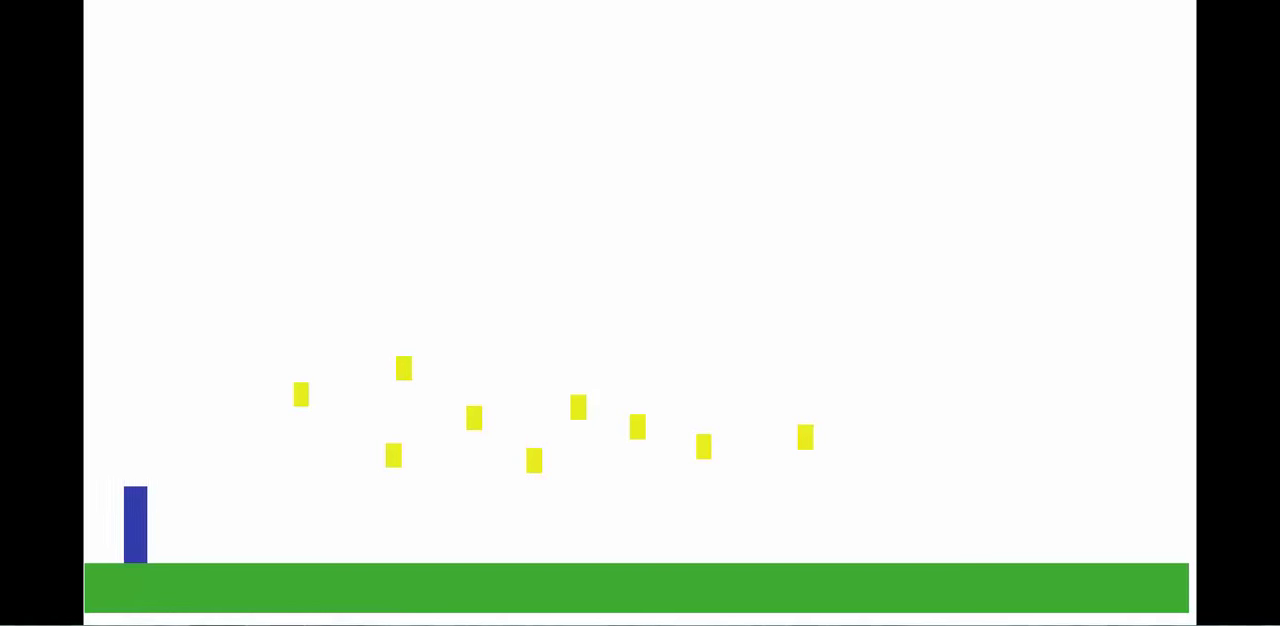
Step: Test the coin collision event in the preview by running and jumping the player into all the coins
{"action": "key", "text": "Right"}
{"action": "key", "text": "Up"}
{"action": "key", "text": "Right"}
{"action": "key", "text": "Up"}
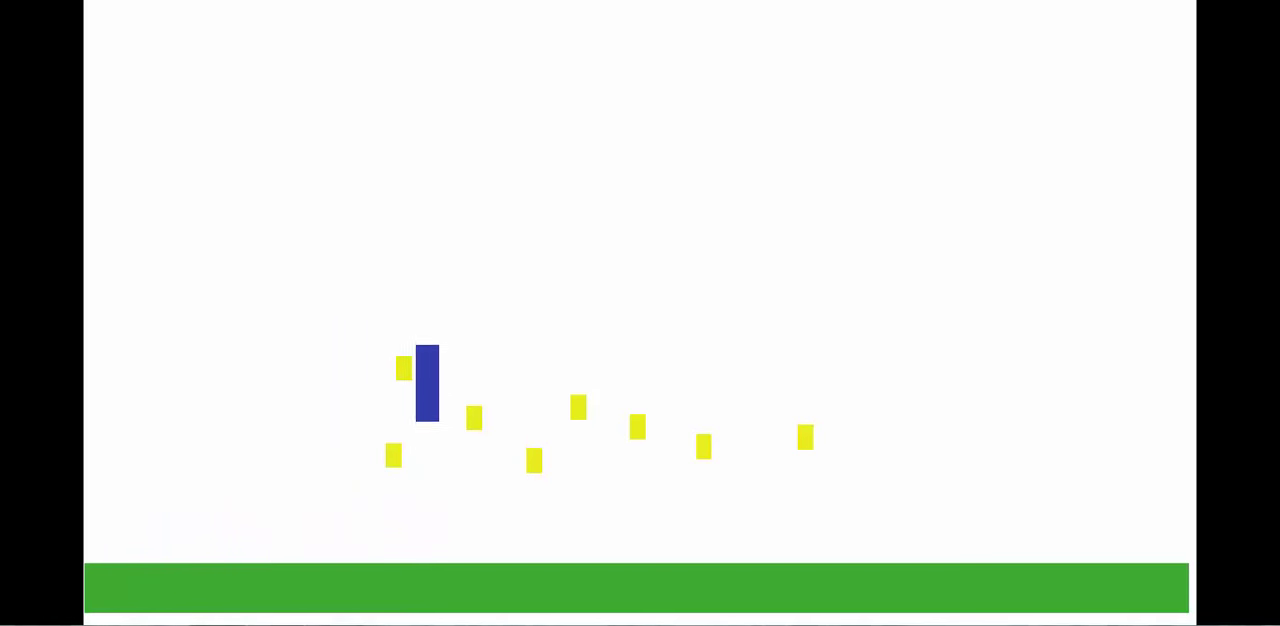
{"action": "key", "text": "Left"}
{"action": "key", "text": "Up"}
{"action": "key", "text": "Right"}
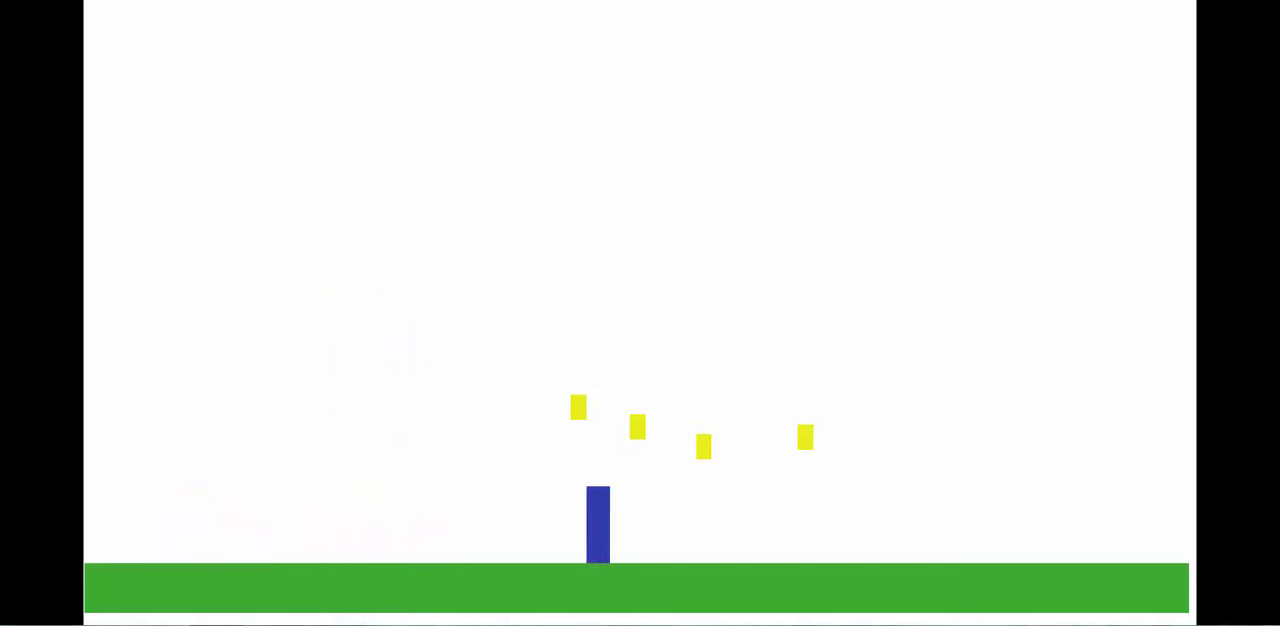
{"action": "key", "text": "Up"}
{"action": "key", "text": "Left"}
{"action": "key", "text": "Up"}
{"action": "key", "text": "Right"}
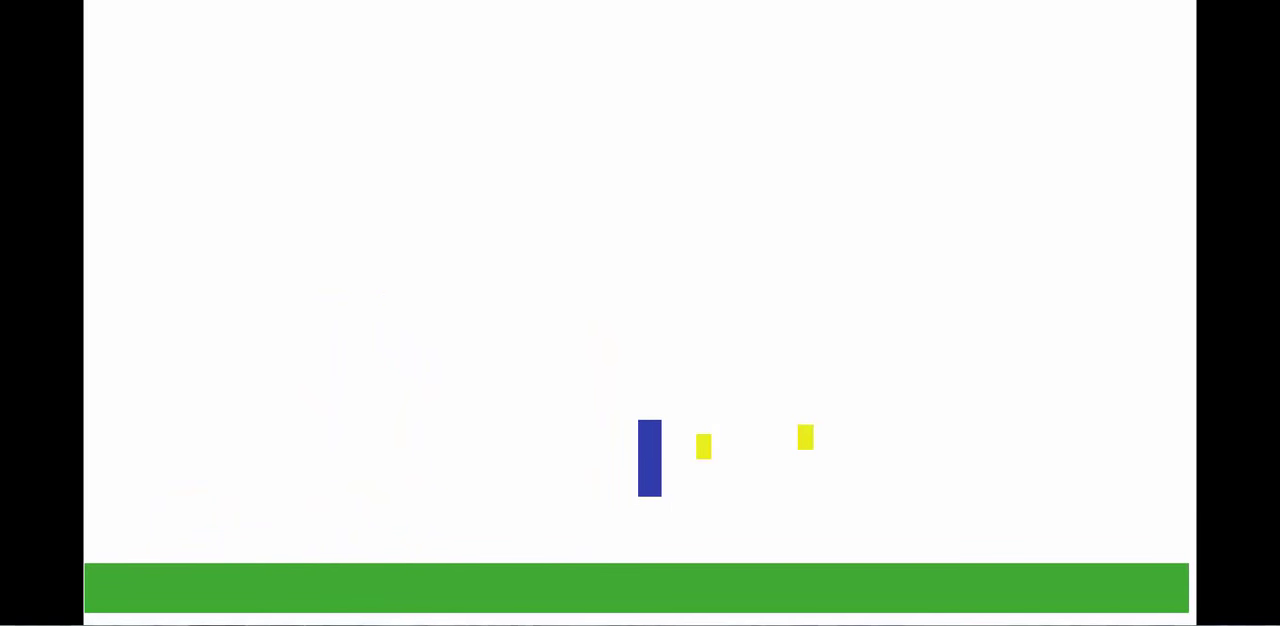
{"action": "key", "text": "Up"}
{"action": "key", "text": "Left"}
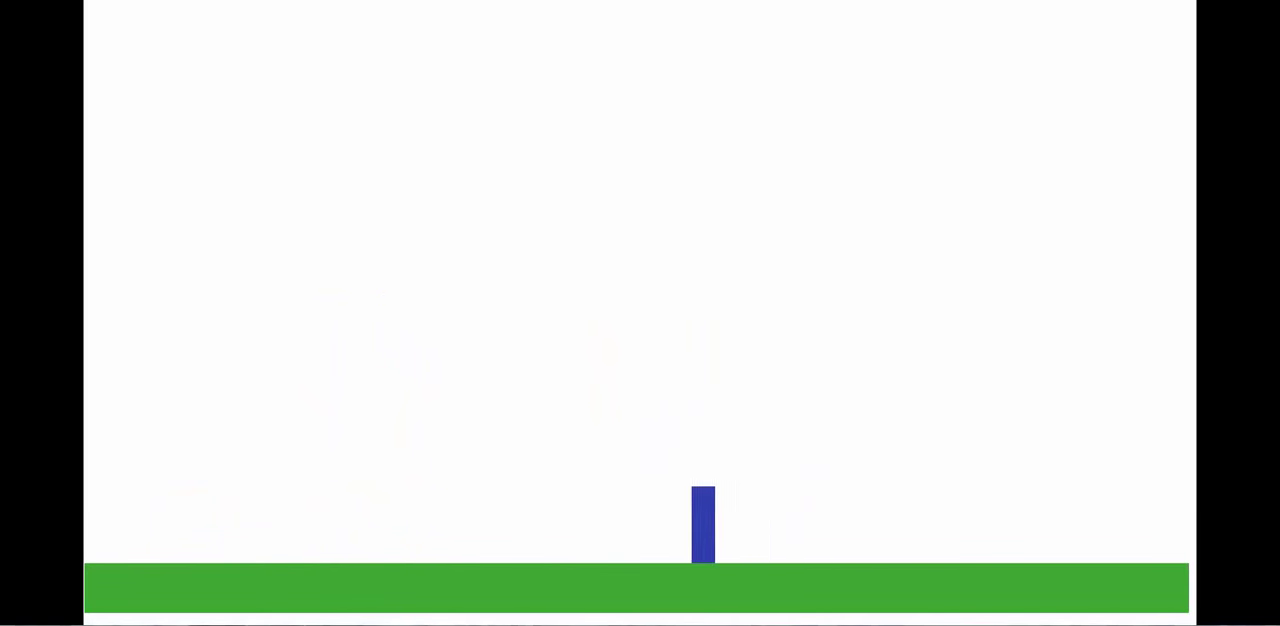
Step: Finish testing the coin collisions by jumping and running the player in the preview, and return to Layout 1
{"action": "key", "text": "Up"}
{"action": "key", "text": "Right"}
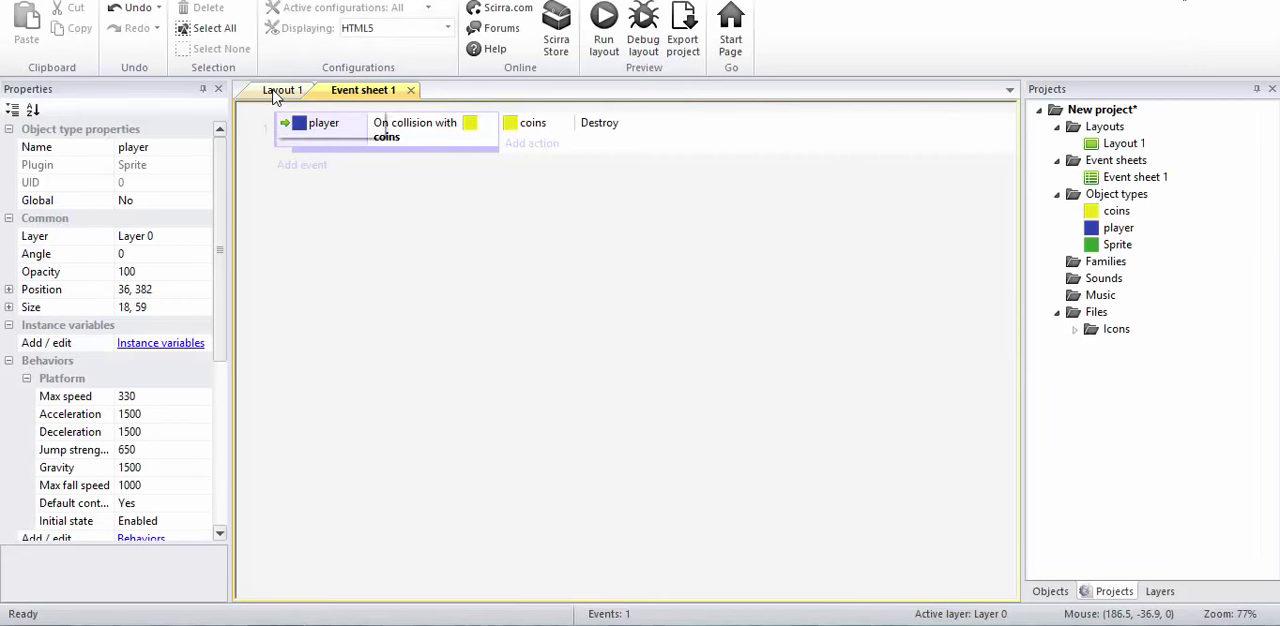
{"action": "left_click", "coordinate": [308, 93]}
{"action": "left_click", "coordinate": [374, 91]}
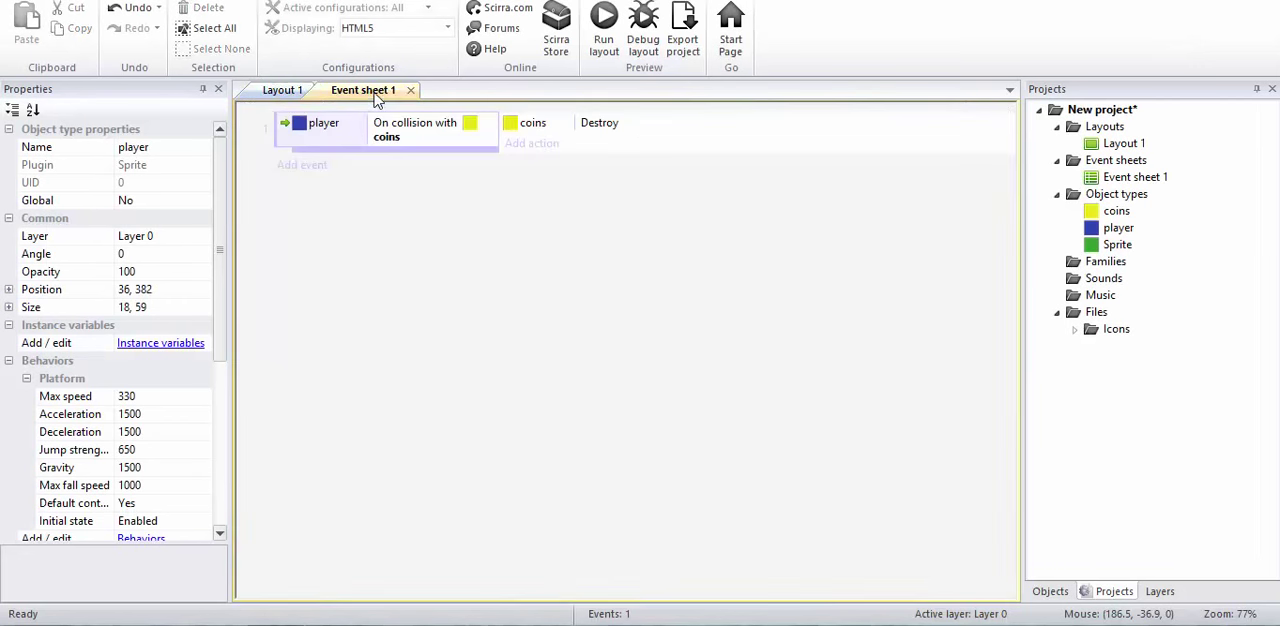
{"action": "left_click", "coordinate": [284, 92]}
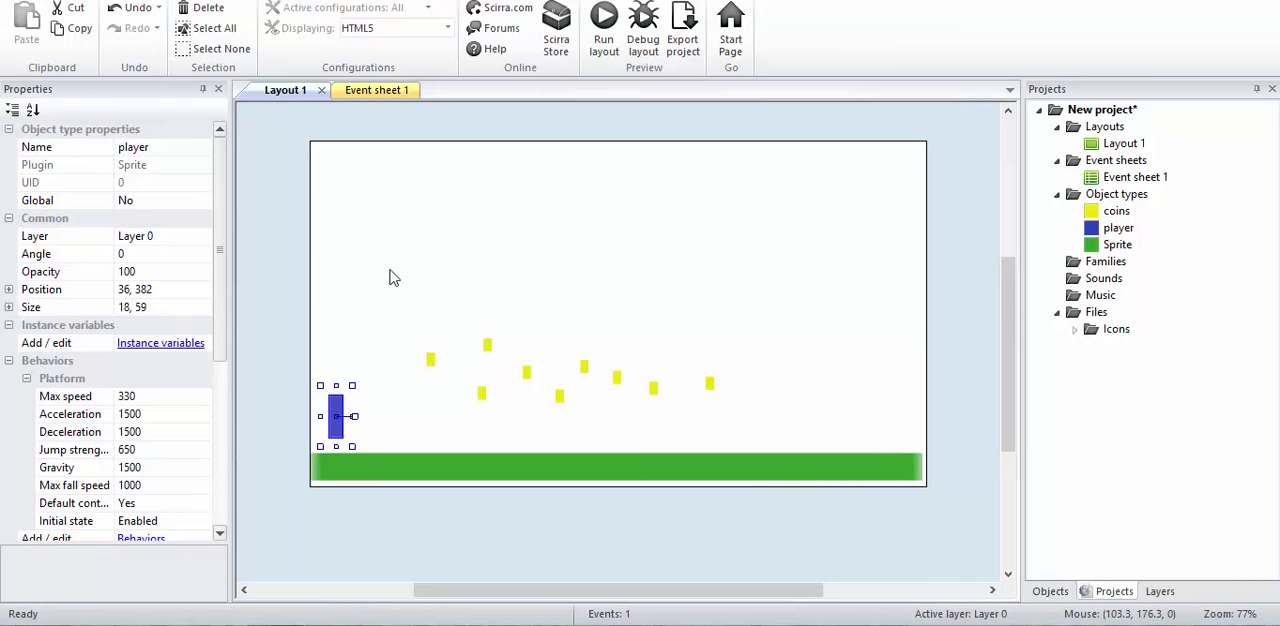
Step: Insert a Text object into Layout 1 in the empty area above the coins
{"action": "left_click", "coordinate": [570, 305]}
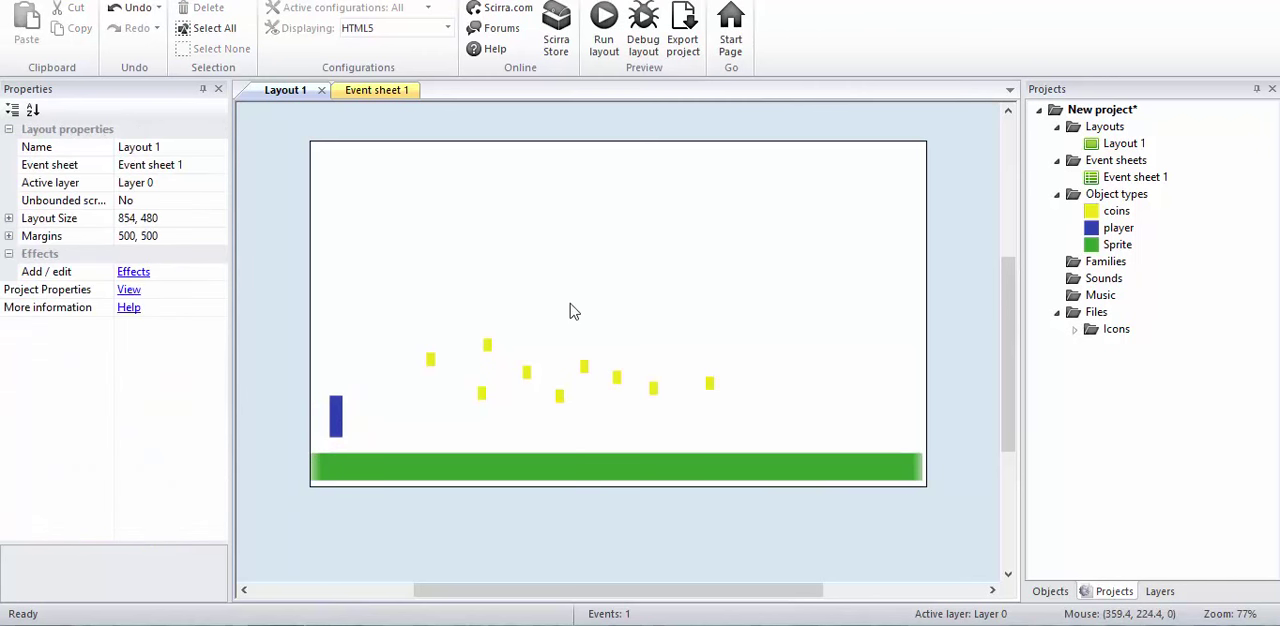
{"action": "double_click", "coordinate": [570, 304]}
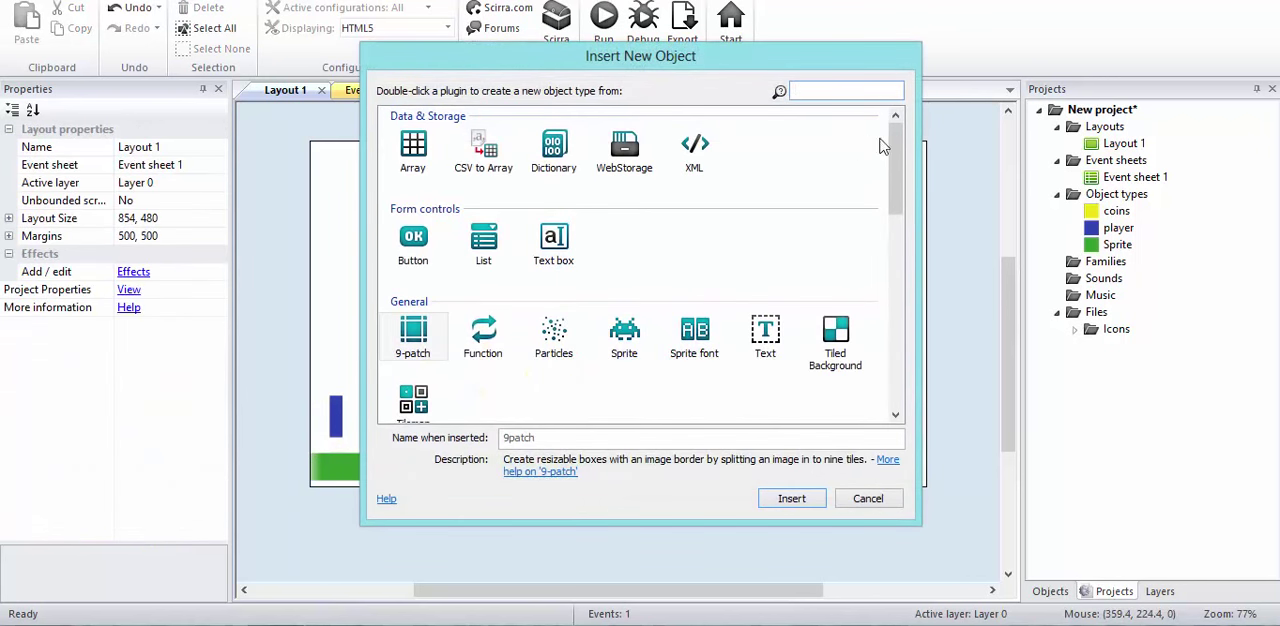
{"action": "scroll", "coordinate": [885, 165], "scroll_direction": "down", "scroll_amount": 1}
{"action": "double_click", "coordinate": [765, 250]}
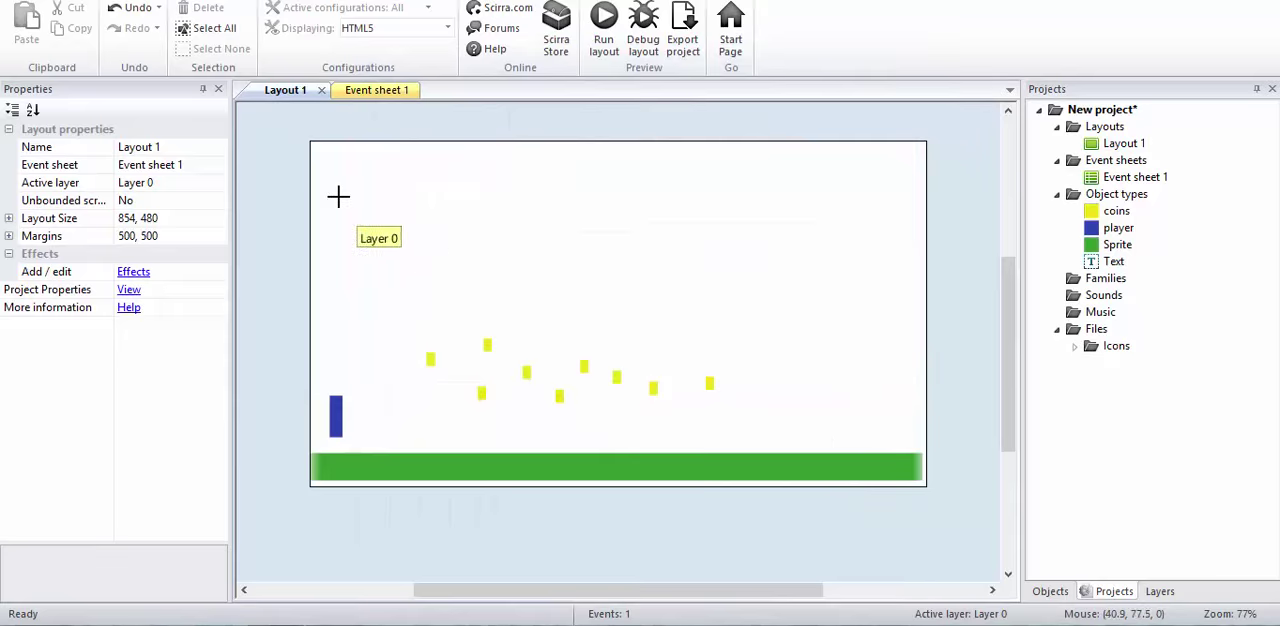
{"action": "left_click", "coordinate": [390, 247]}
Step: Rename the Text object to score_display and clear its default text
{"action": "left_click", "coordinate": [168, 148]}
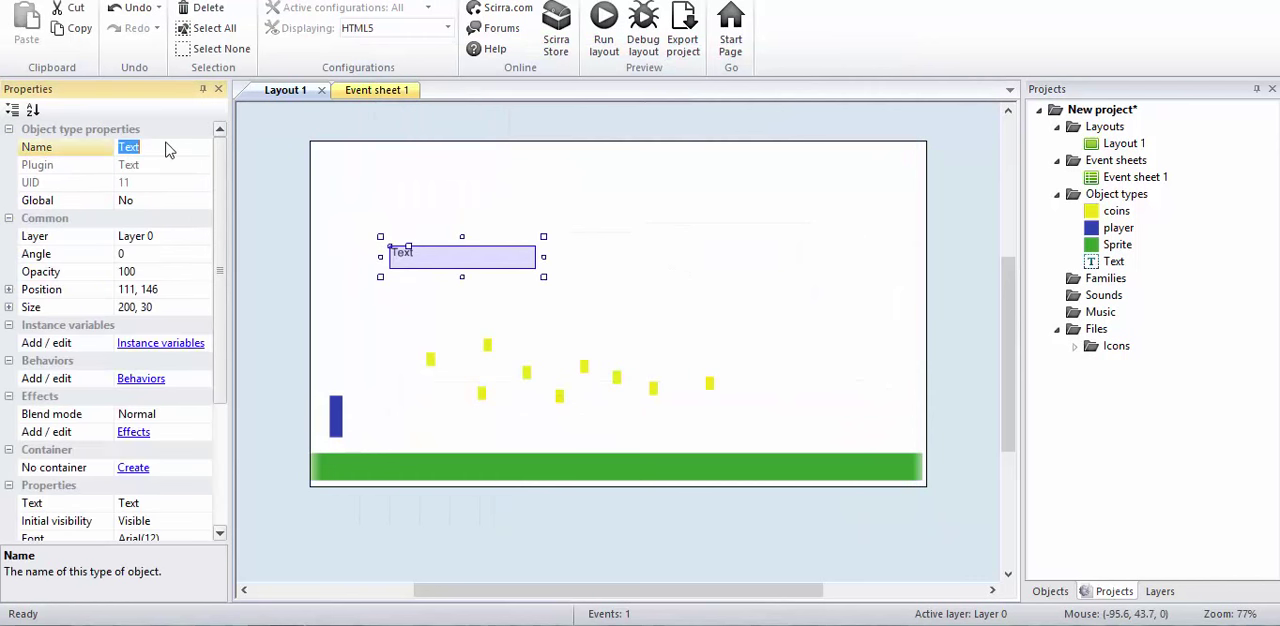
{"action": "type", "text": "score_dis"}
{"action": "type", "text": "play"}
{"action": "left_click", "coordinate": [162, 503]}
{"action": "key", "text": "BackSpace"}
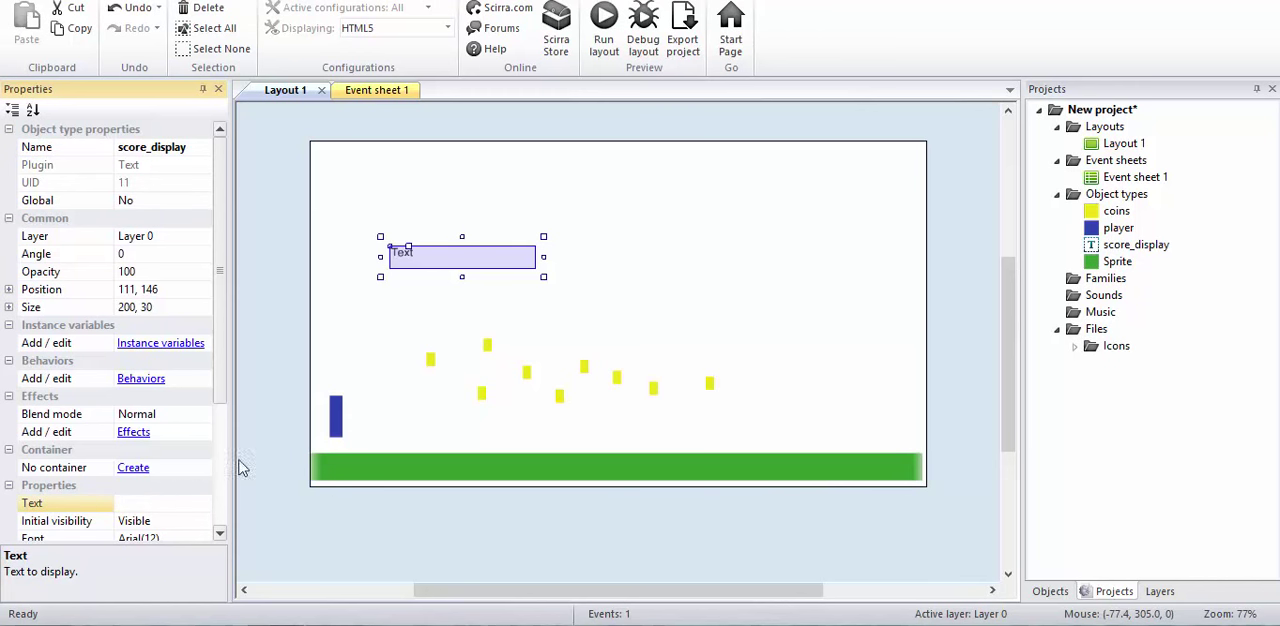
Step: Move the score_display text object to about 289, 190 above the coins, and go back to Event sheet 1
{"action": "left_click", "coordinate": [278, 424]}
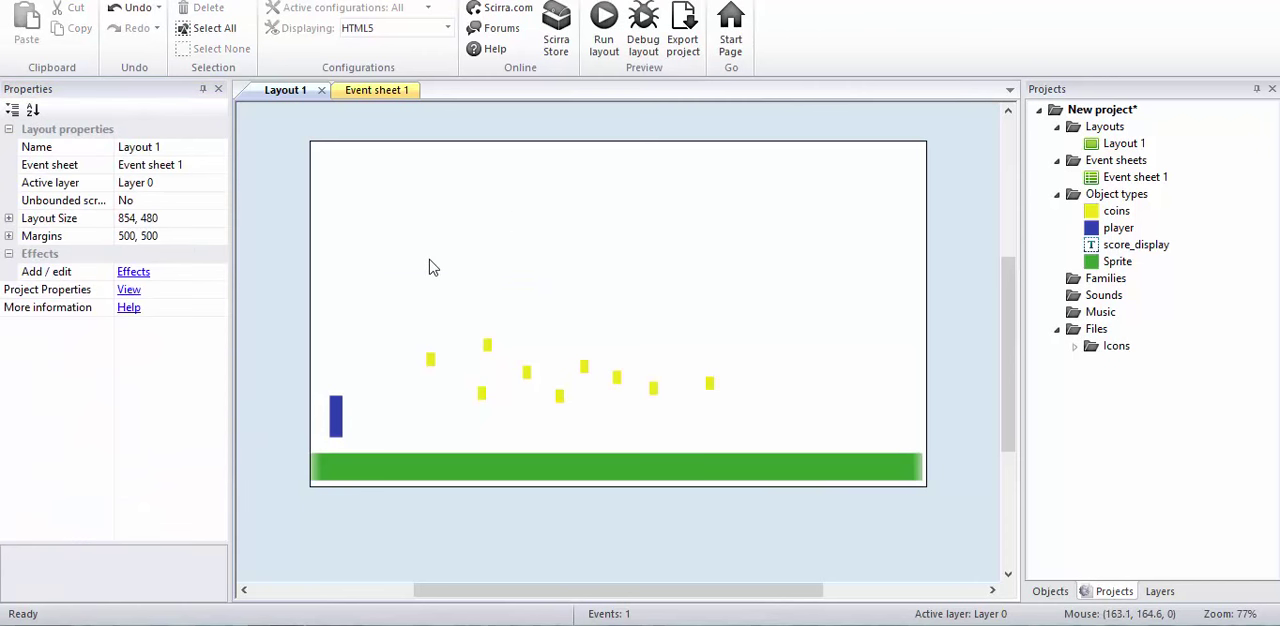
{"action": "left_click_drag", "start_coordinate": [428, 265], "coordinate": [558, 299]}
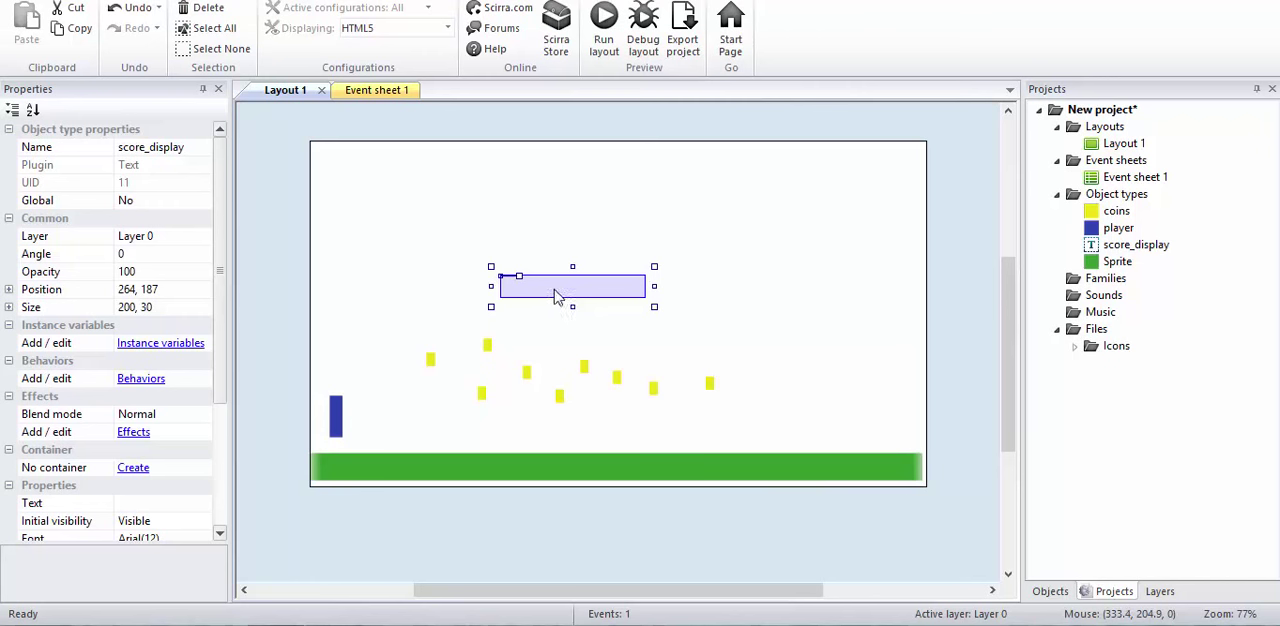
{"action": "left_click_drag", "start_coordinate": [557, 299], "coordinate": [576, 301]}
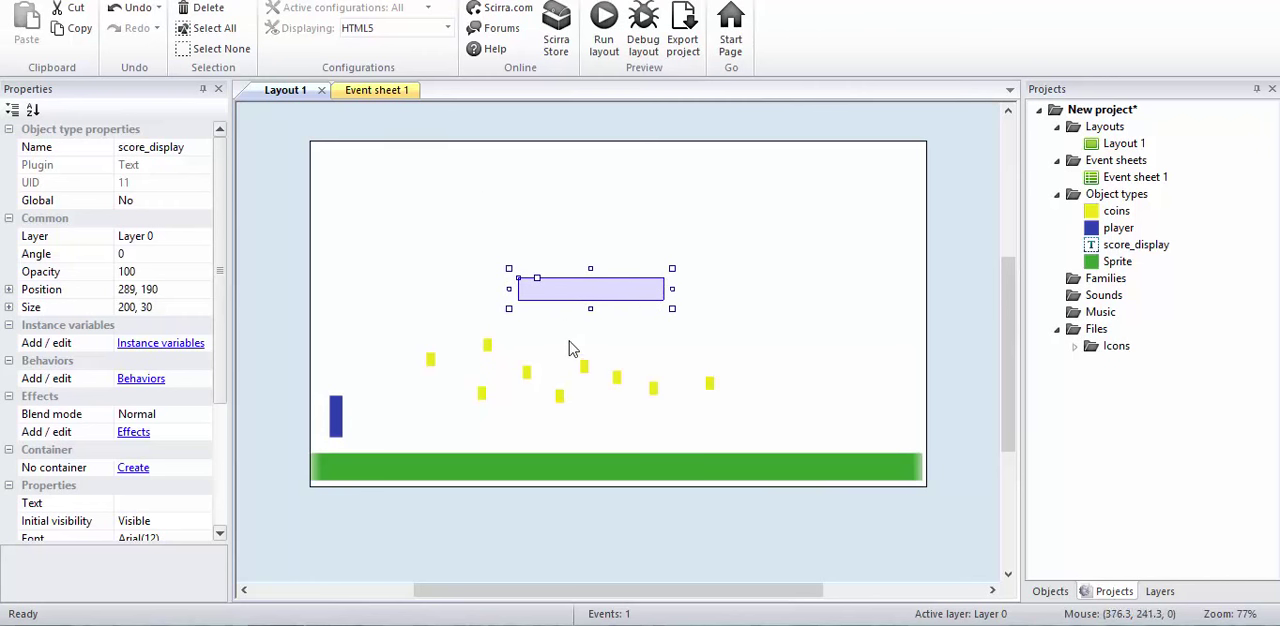
{"action": "left_click", "coordinate": [386, 94]}
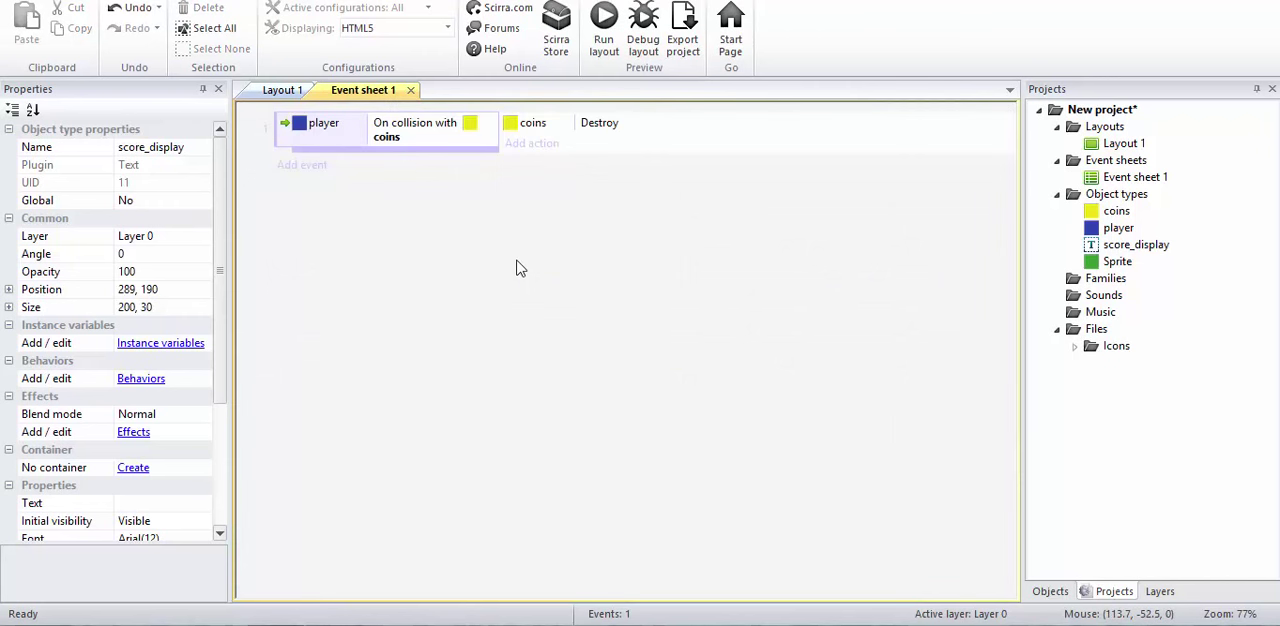
{"action": "right_click", "coordinate": [414, 251]}
{"action": "left_click", "coordinate": [461, 320]}
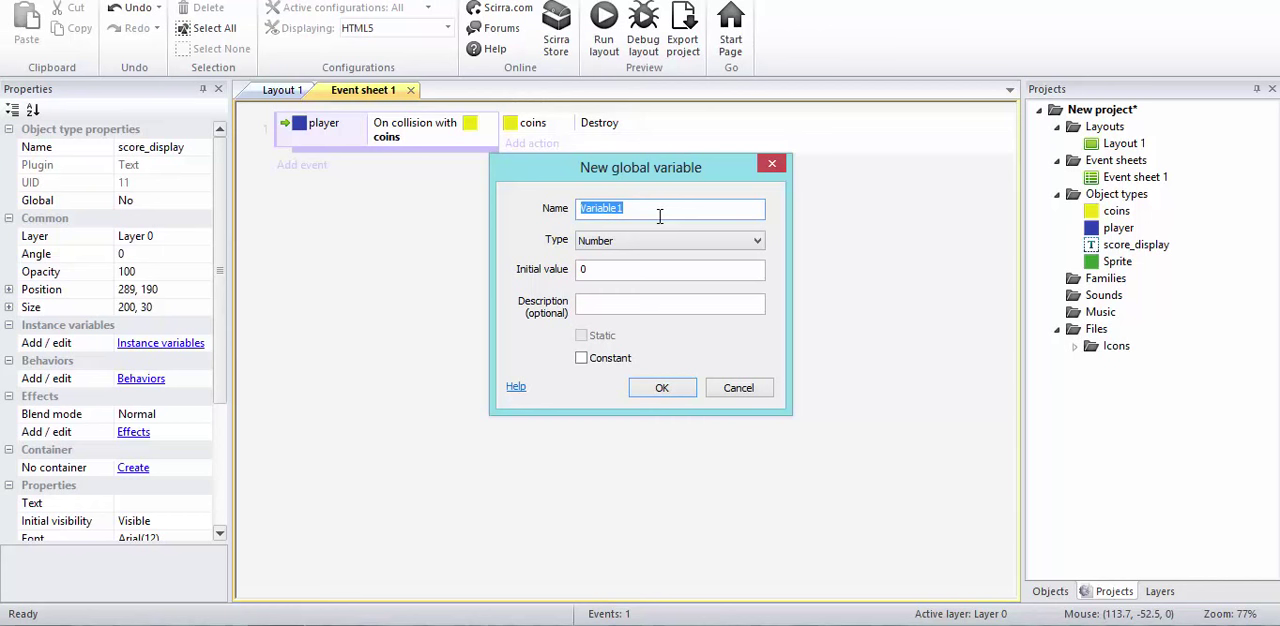
{"action": "type", "text": "coin"}
{"action": "left_click", "coordinate": [738, 388]}
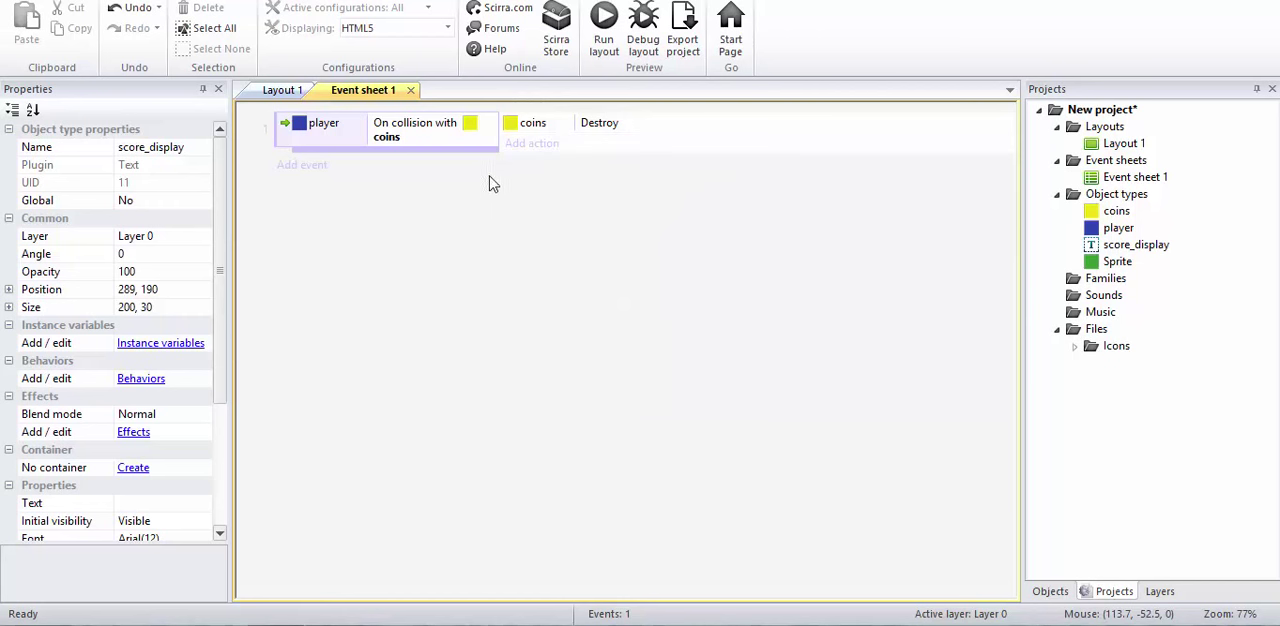
Step: Add a global number variable named coins with an initial value of 0 to Event sheet 1
{"action": "right_click", "coordinate": [523, 247]}
{"action": "left_click", "coordinate": [572, 318]}
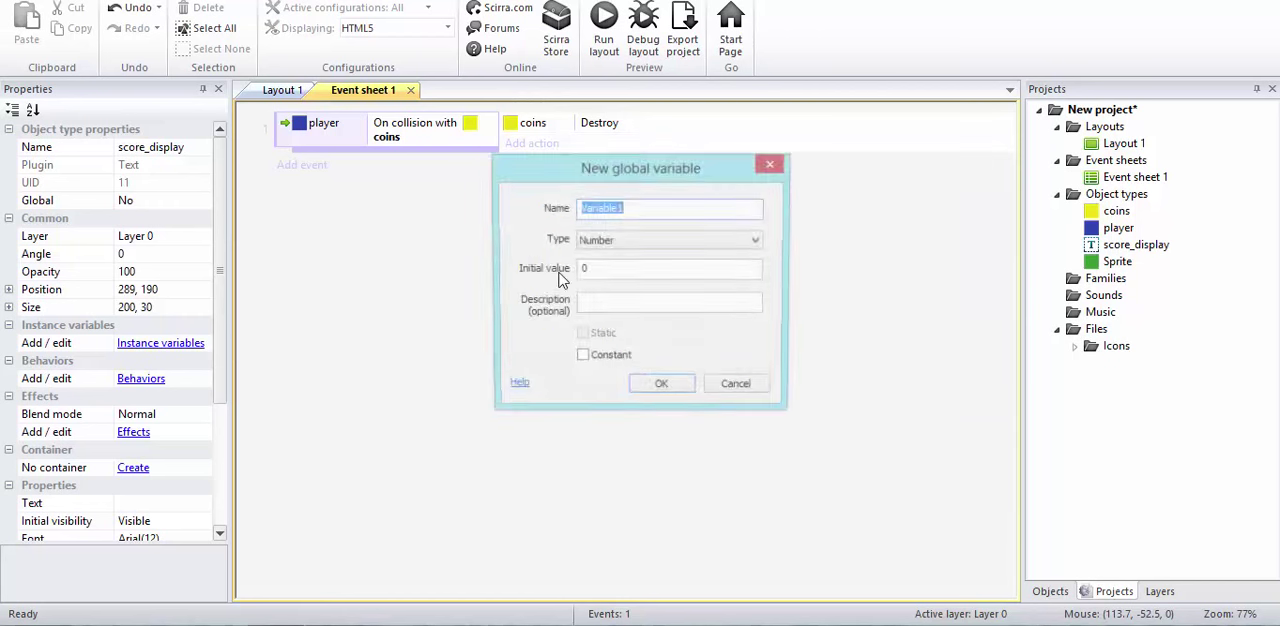
{"action": "type", "text": "coin"}
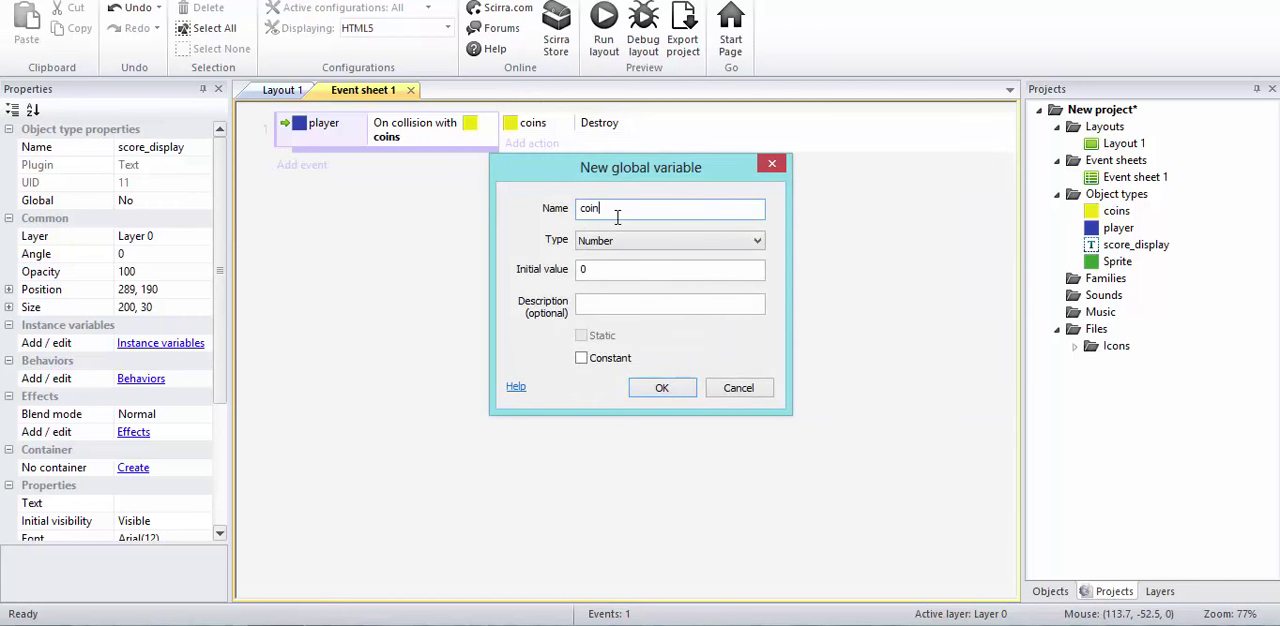
{"action": "type", "text": "s"}
{"action": "left_click", "coordinate": [662, 389]}
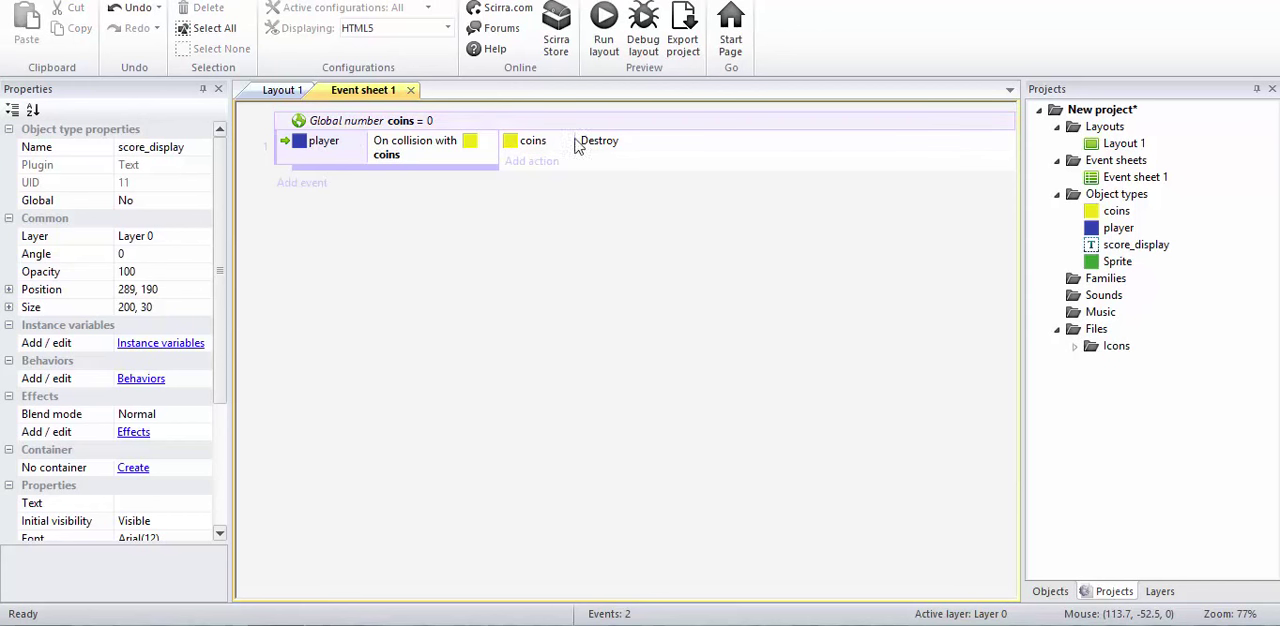
Step: Add the System action Add to in the player's collision event, adding 1 to the coins variable
{"action": "left_click", "coordinate": [550, 164]}
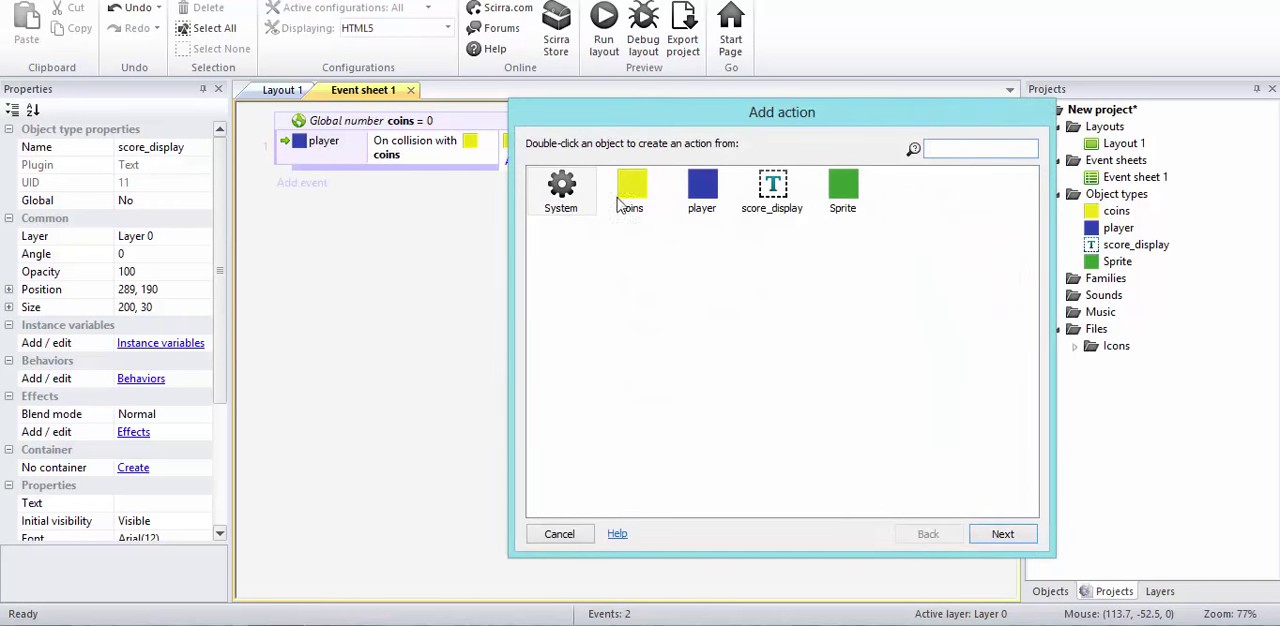
{"action": "left_click_drag", "start_coordinate": [655, 120], "coordinate": [709, 162]}
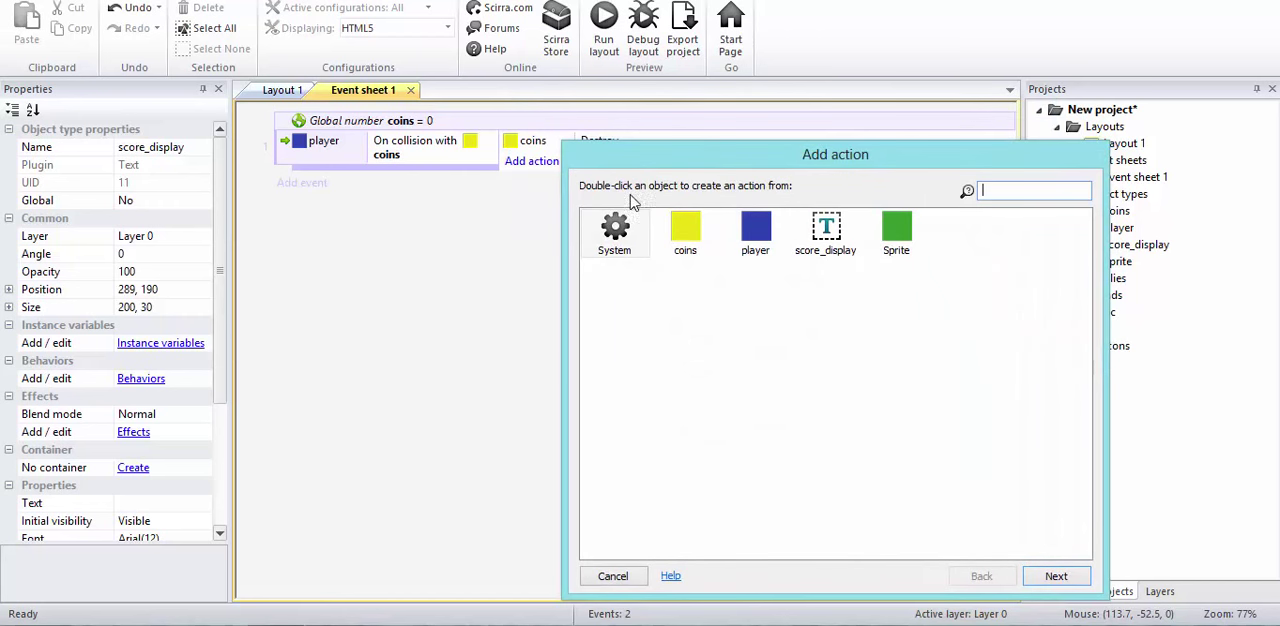
{"action": "double_click", "coordinate": [613, 248]}
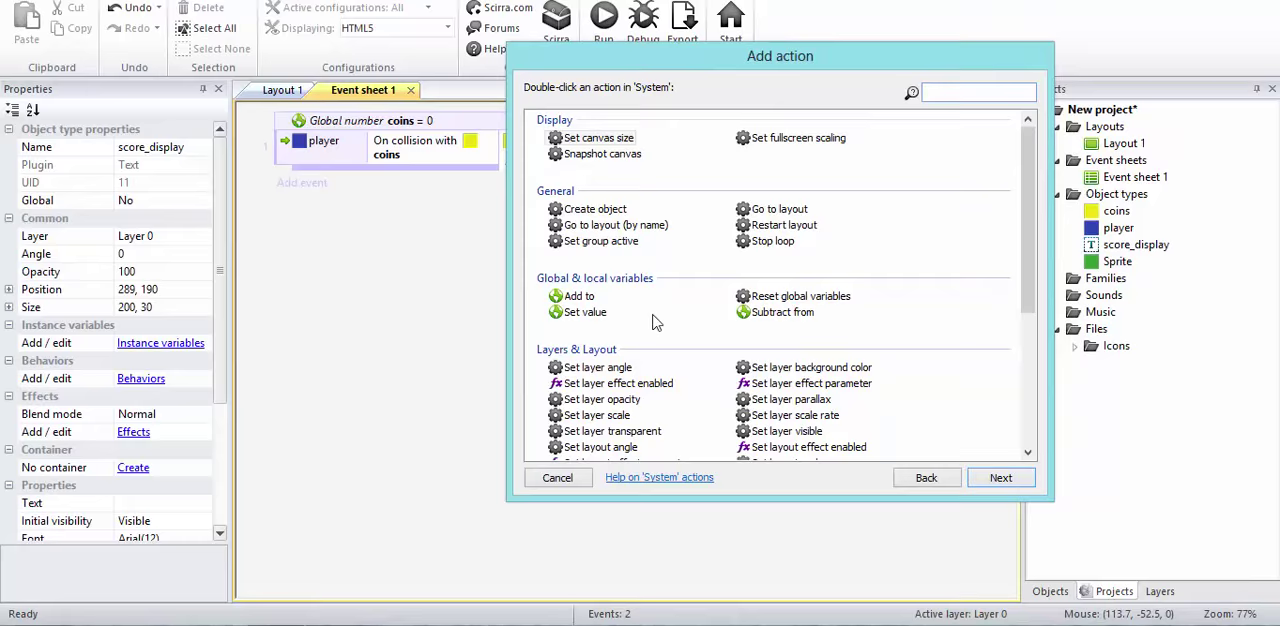
{"action": "double_click", "coordinate": [580, 297]}
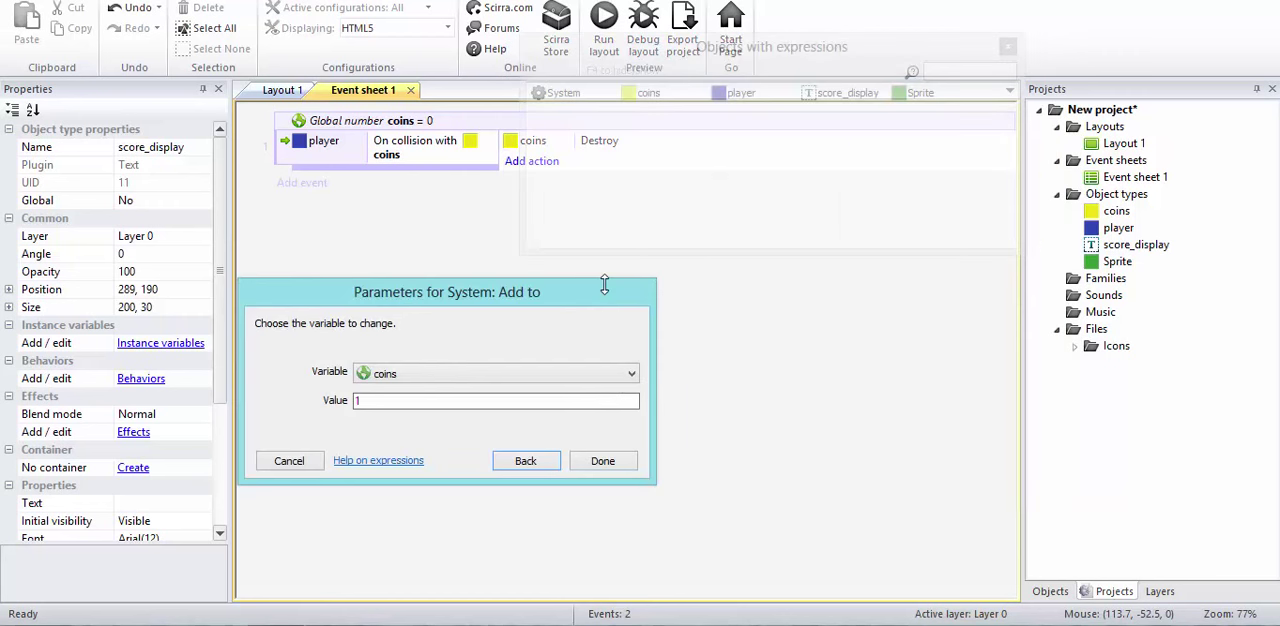
{"action": "left_click", "coordinate": [602, 462]}
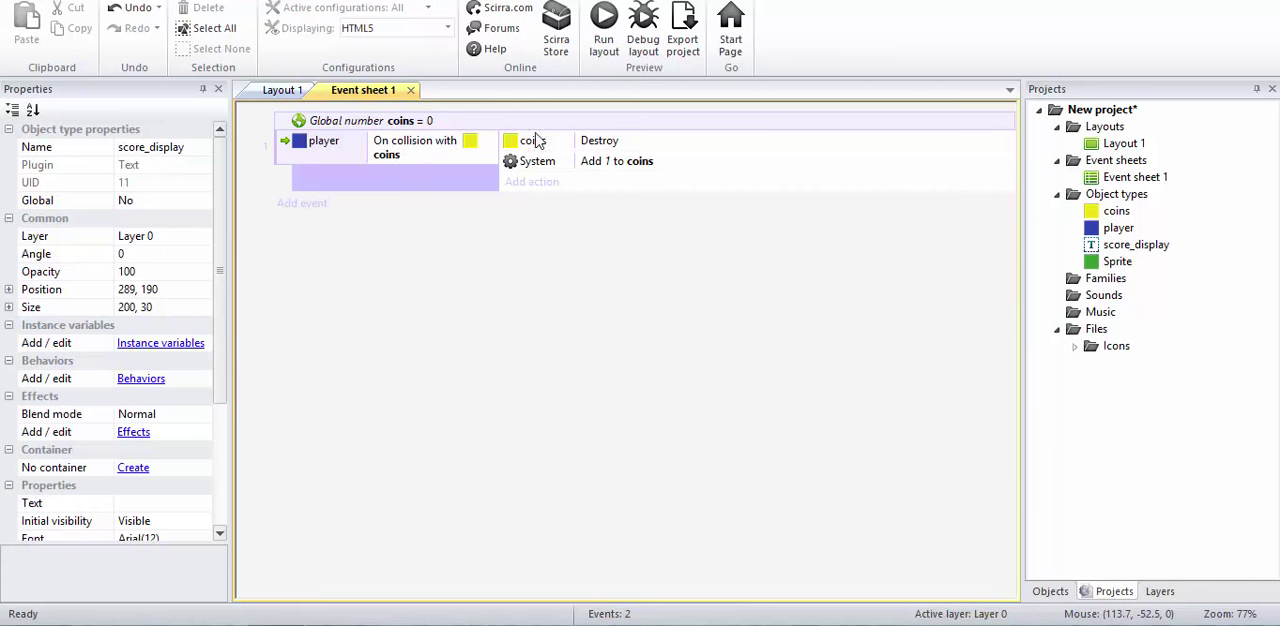
{"action": "left_click", "coordinate": [613, 145]}
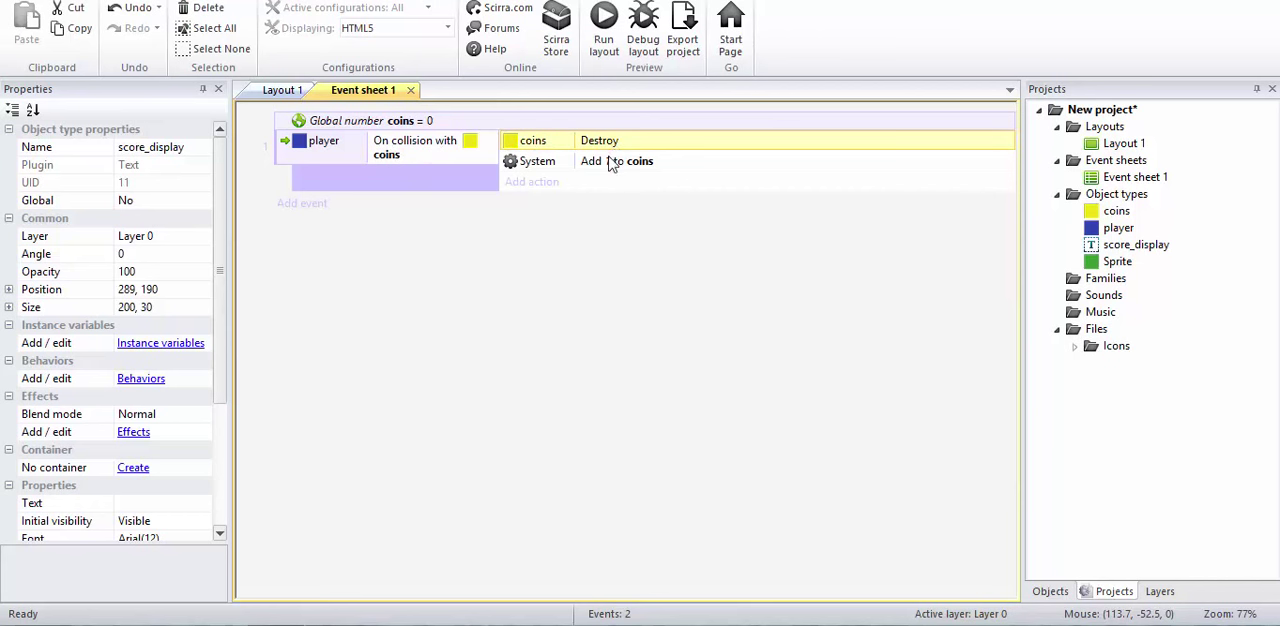
{"action": "left_click", "coordinate": [596, 280]}
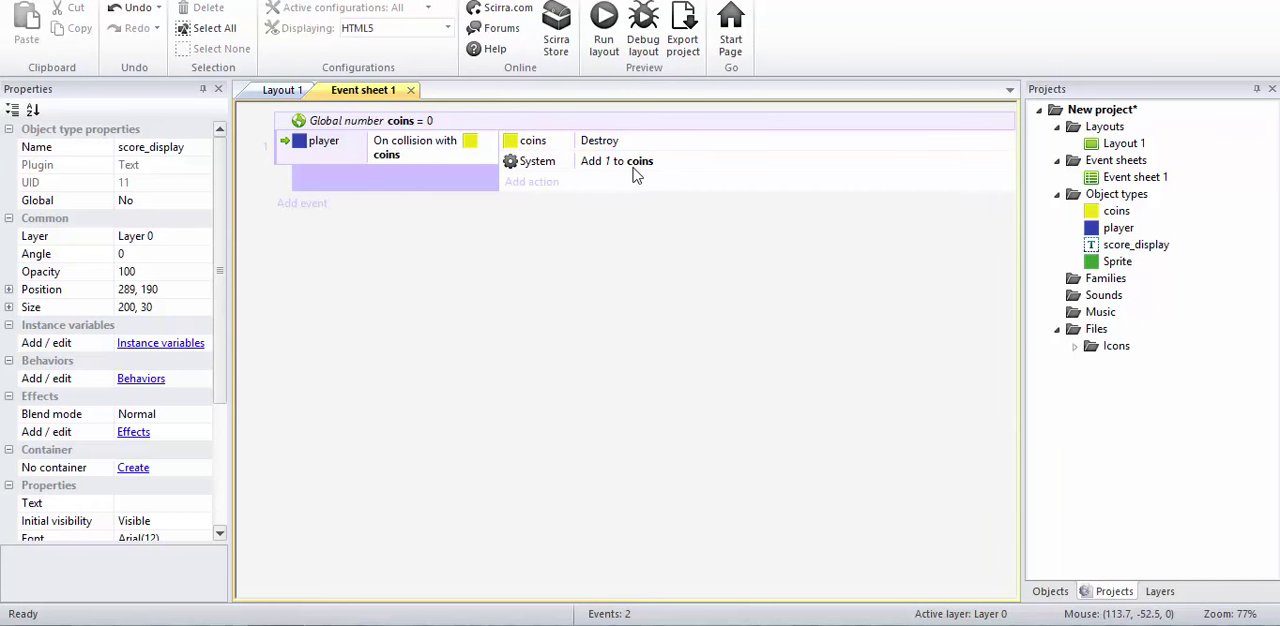
{"action": "left_click", "coordinate": [392, 121]}
{"action": "left_click", "coordinate": [563, 310]}
{"action": "left_click", "coordinate": [297, 93]}
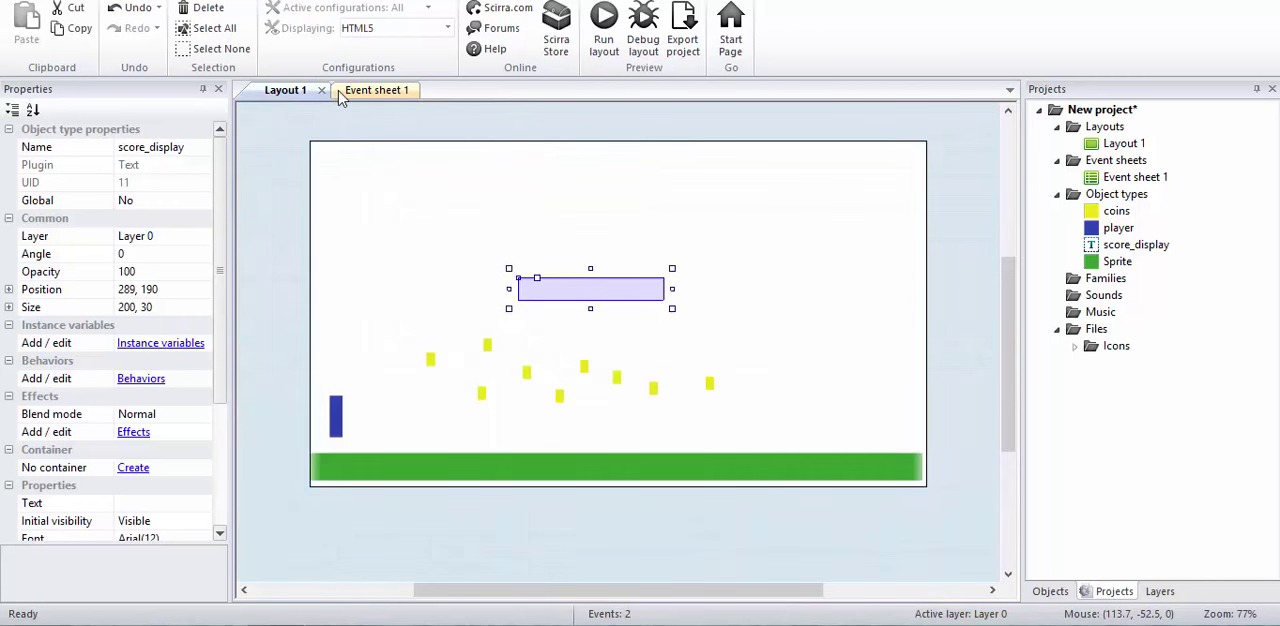
{"action": "left_click", "coordinate": [345, 92]}
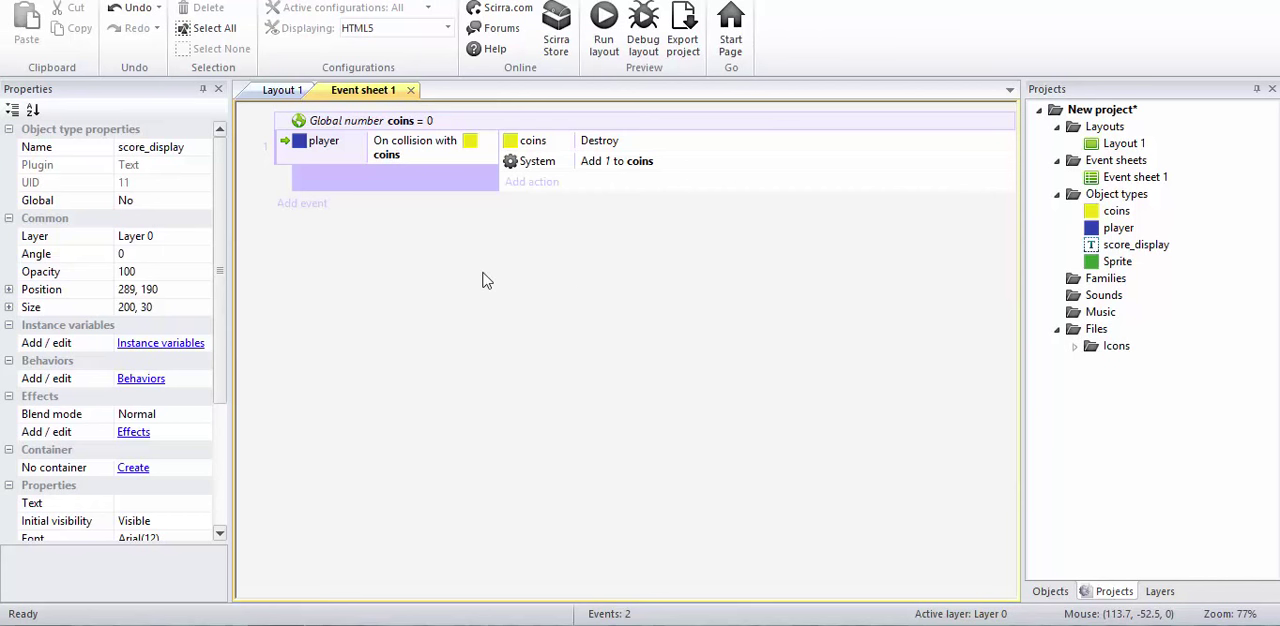
Step: Add a new event to Event sheet 1 with the System condition Every tick
{"action": "left_click", "coordinate": [303, 204]}
{"action": "double_click", "coordinate": [560, 128]}
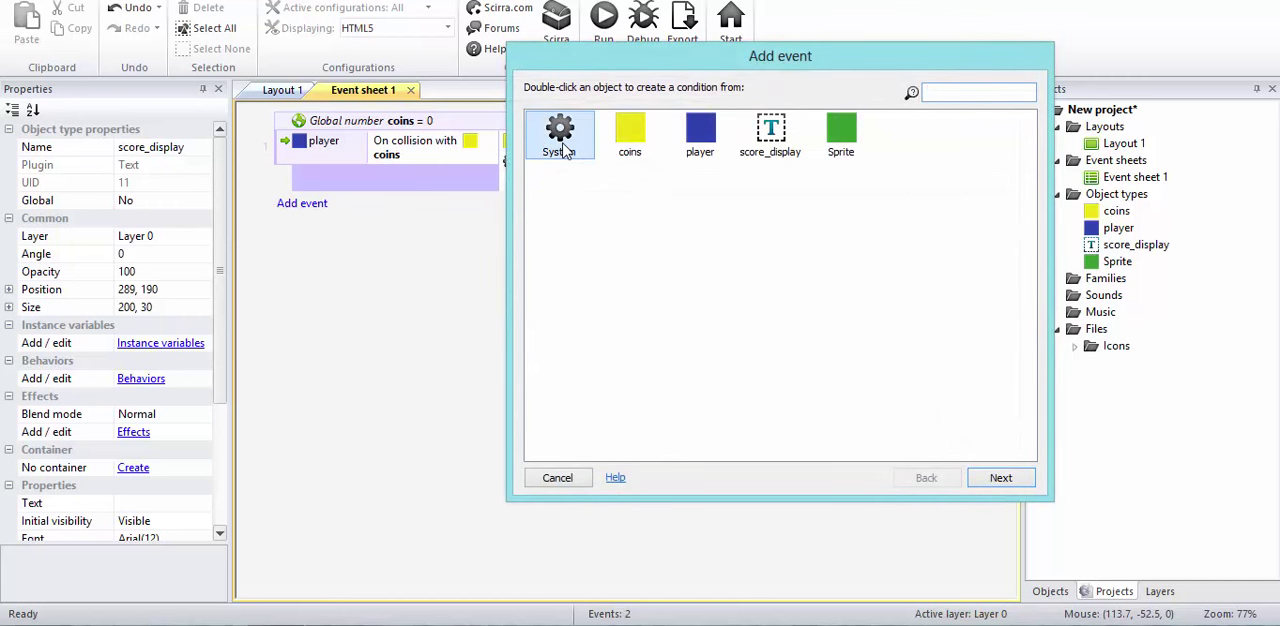
{"action": "double_click", "coordinate": [760, 147]}
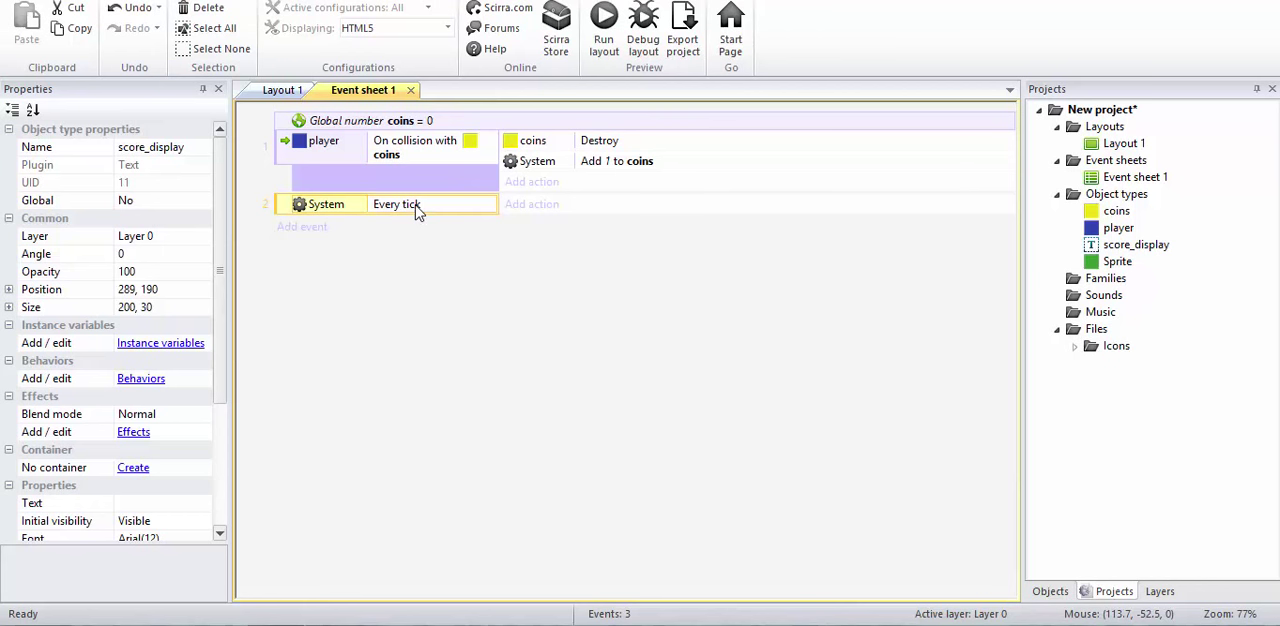
Step: Add a score_display Set text action to the Every tick event with the expression "Coins Collected "&coins
{"action": "left_click", "coordinate": [531, 210]}
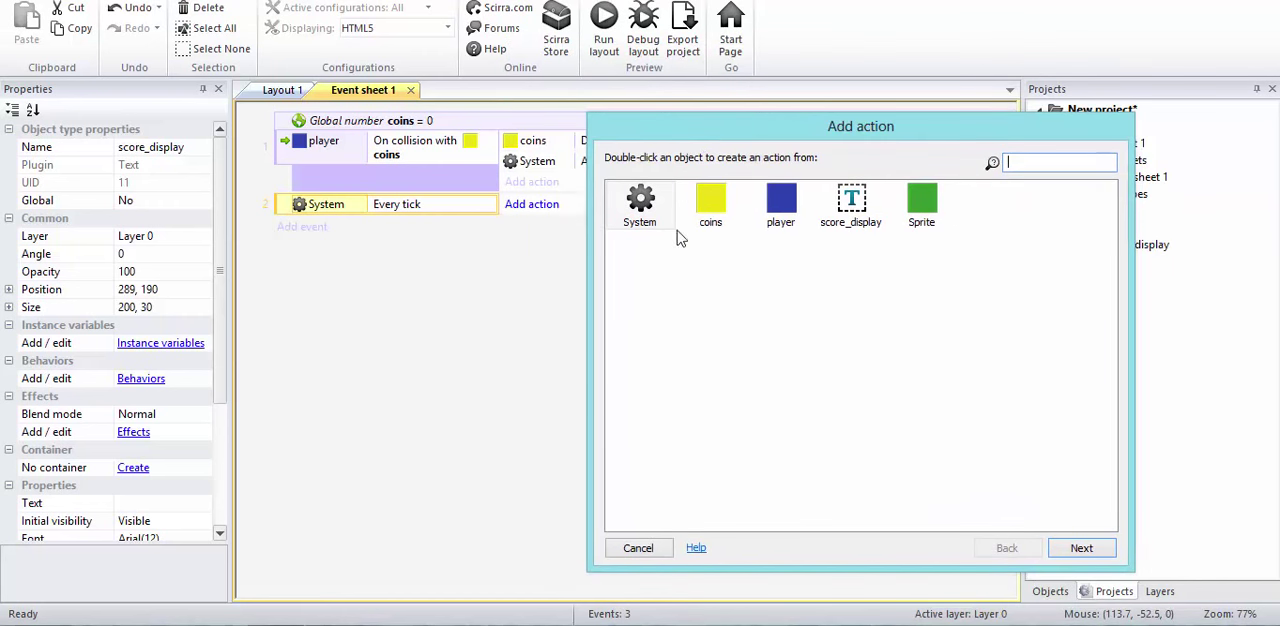
{"action": "double_click", "coordinate": [846, 200]}
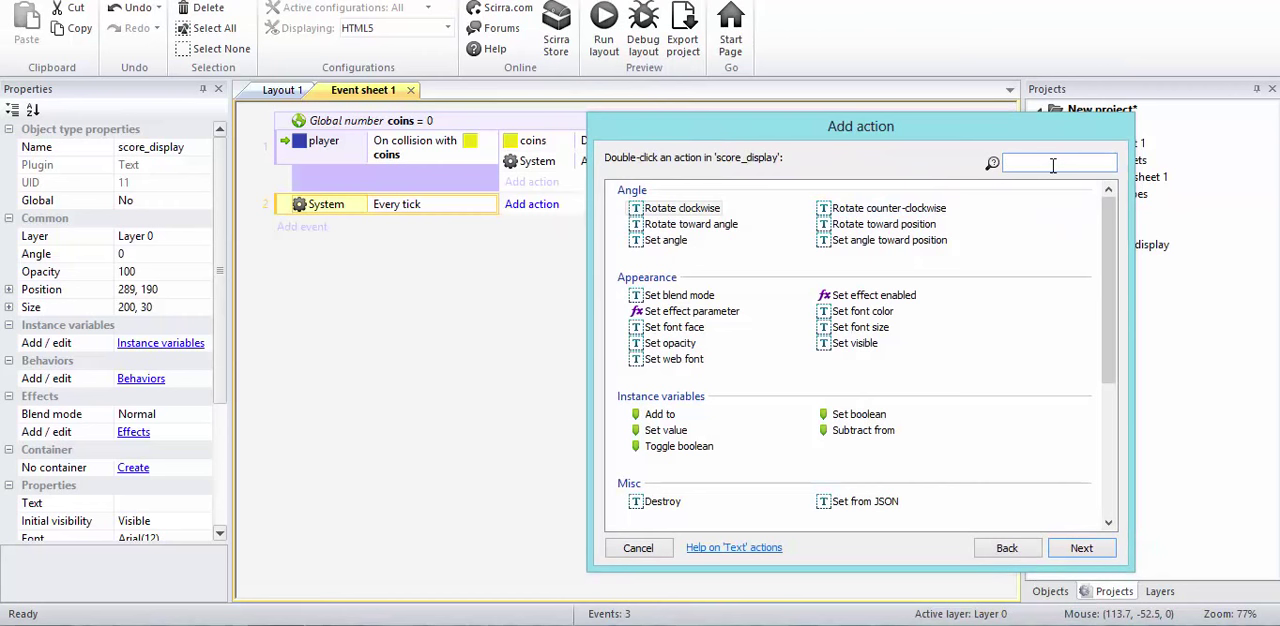
{"action": "type", "text": "te"}
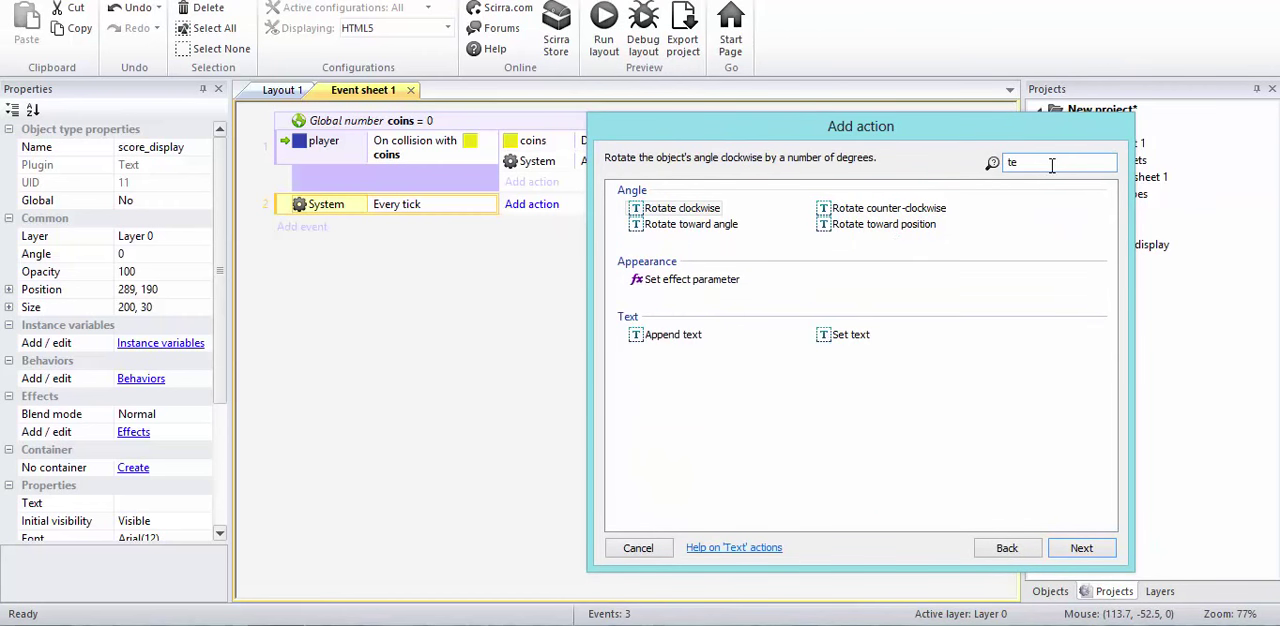
{"action": "double_click", "coordinate": [840, 336]}
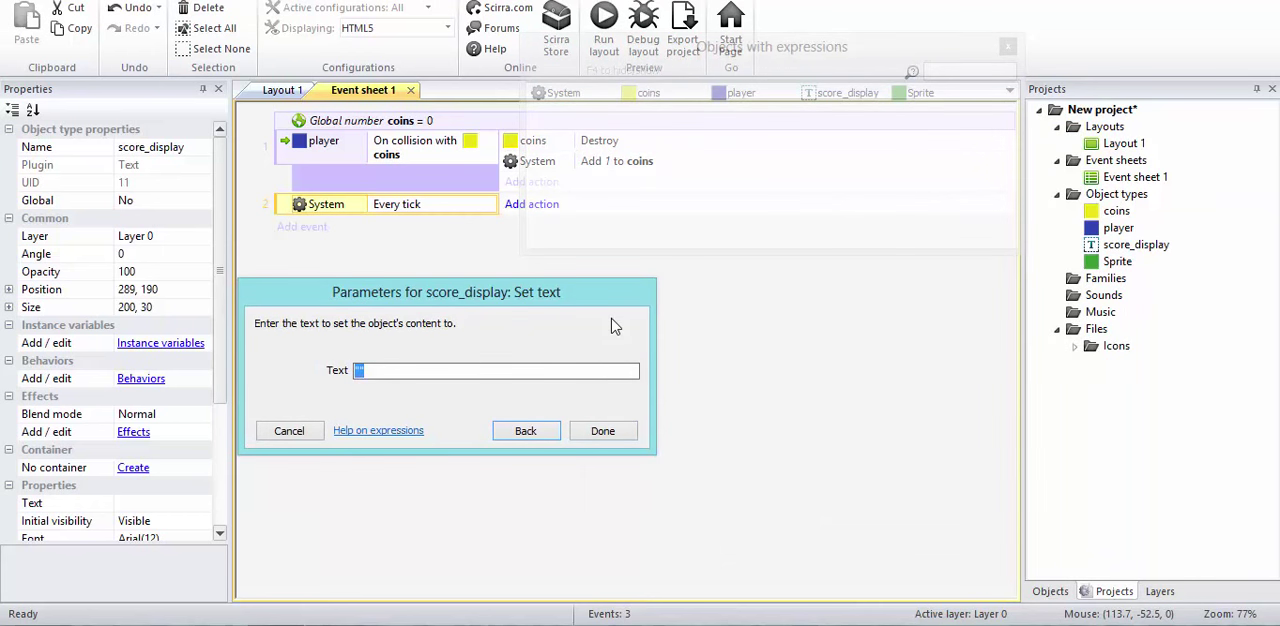
{"action": "key", "text": "Right"}
{"action": "key", "text": "Left"}
{"action": "type", "text": "Coins"}
{"action": "key", "text": "Right"}
{"action": "type", "text": "&"}
{"action": "type", "text": "coi"}
{"action": "key", "text": "Return"}
{"action": "type", "text": "Collected"}
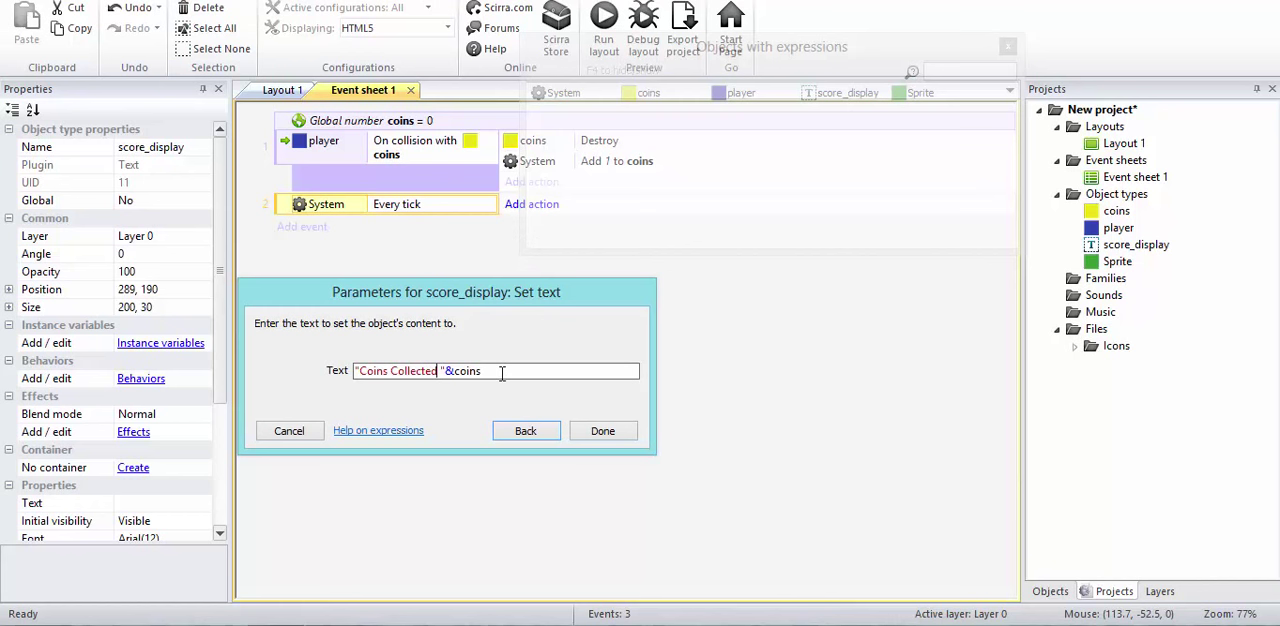
{"action": "left_click", "coordinate": [600, 431]}
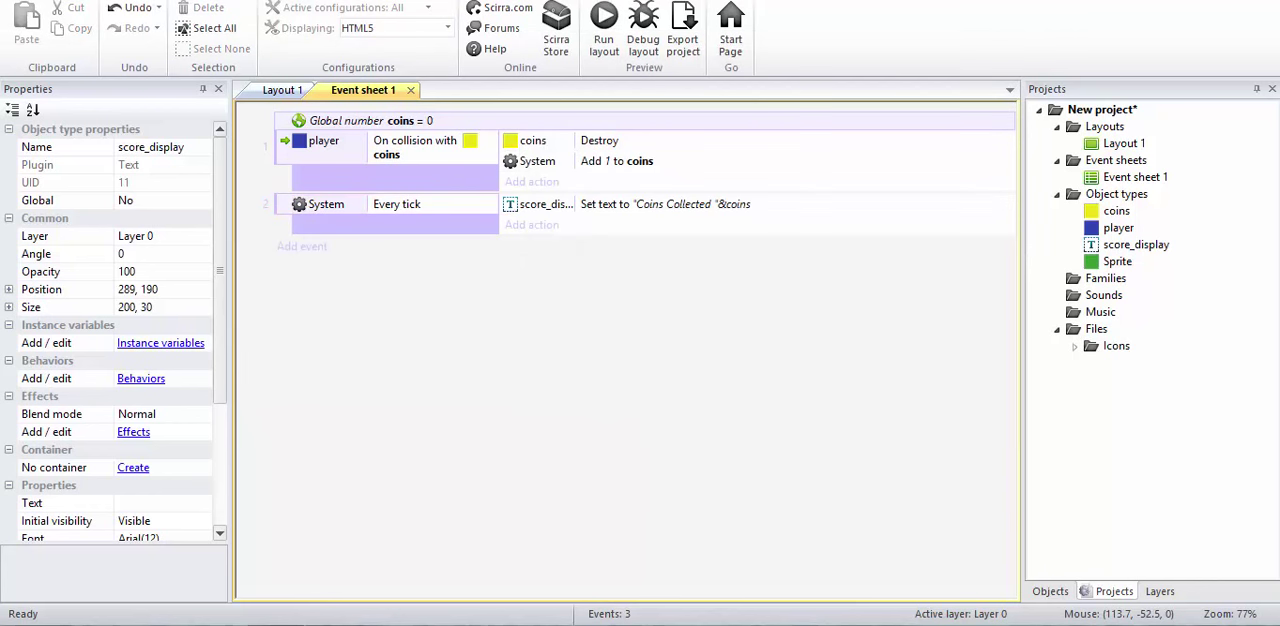
Step: Run the layout and steer the blue player through the yellow coins to test coin collection and the on-screen counter
{"action": "key", "text": "F5"}
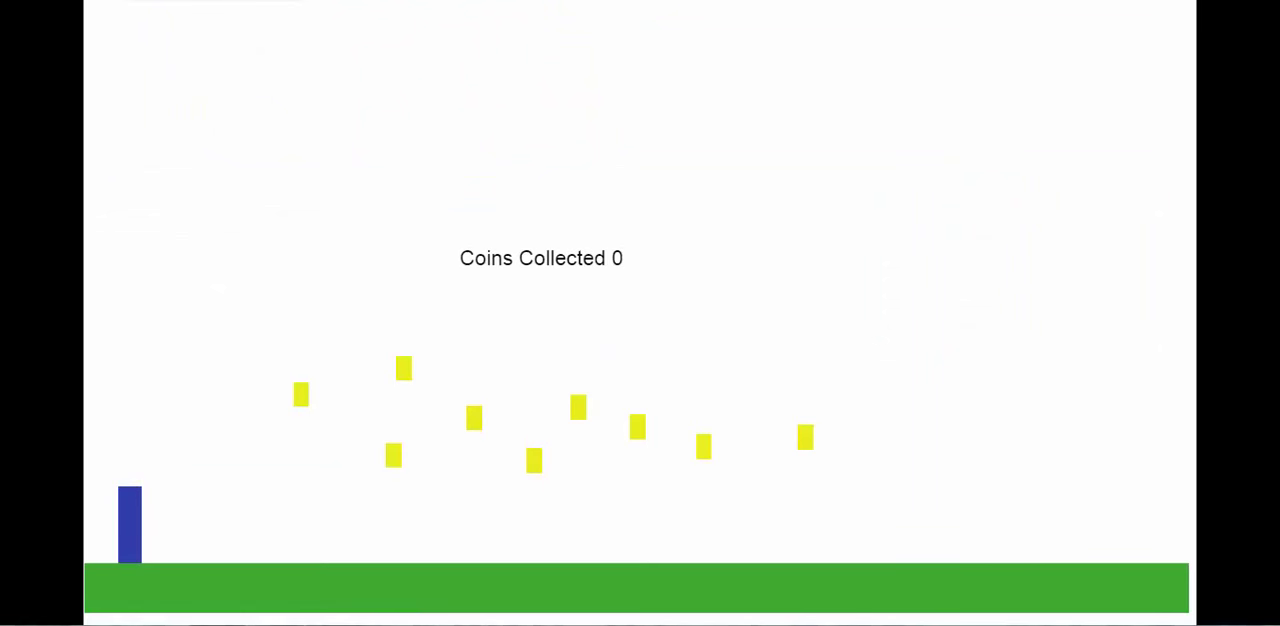
{"action": "key", "text": "Right"}
{"action": "key", "text": "Up"}
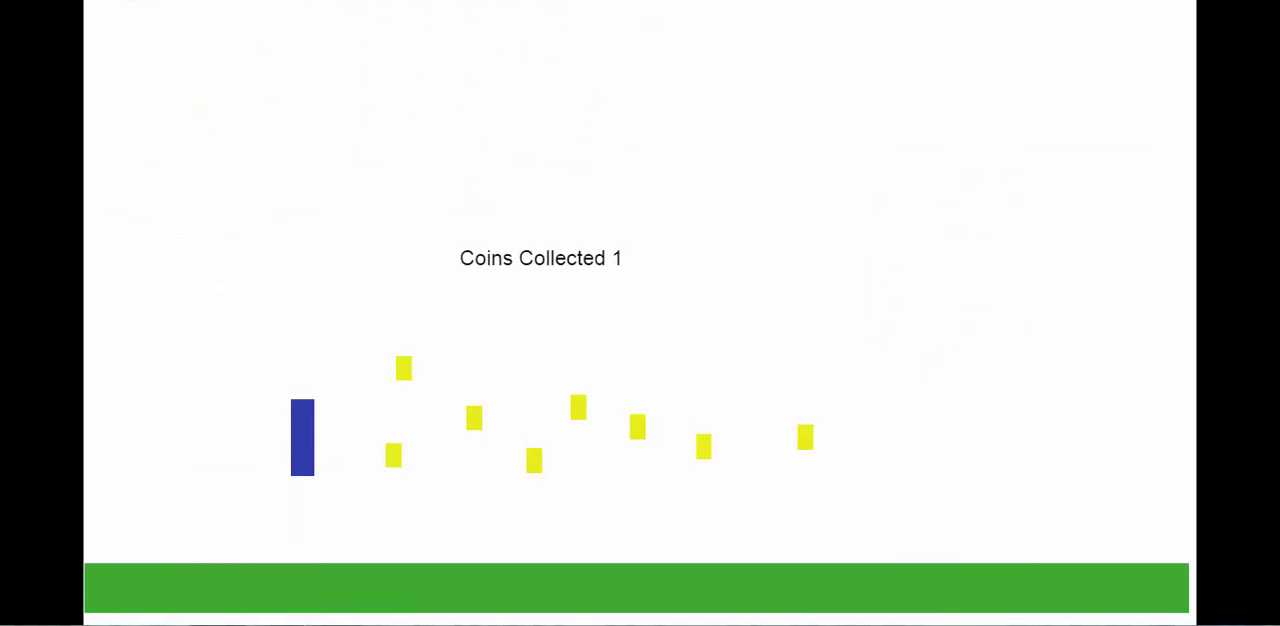
{"action": "key", "text": "Right"}
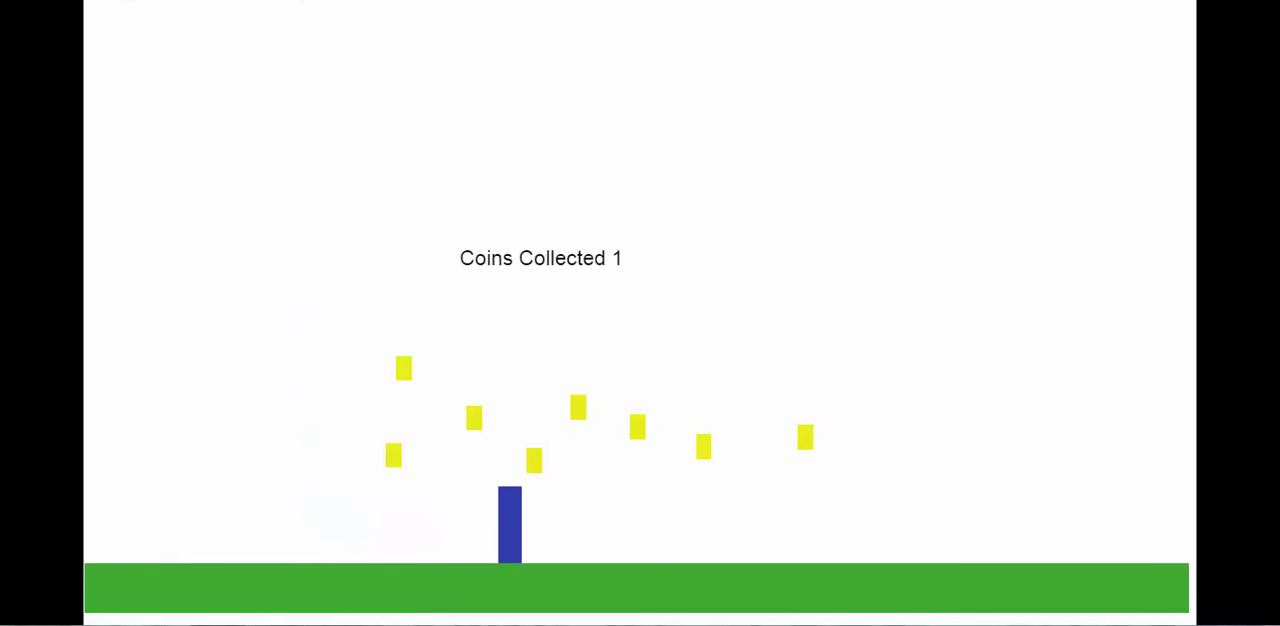
{"action": "key", "text": "Left"}
{"action": "key", "text": "Left"}
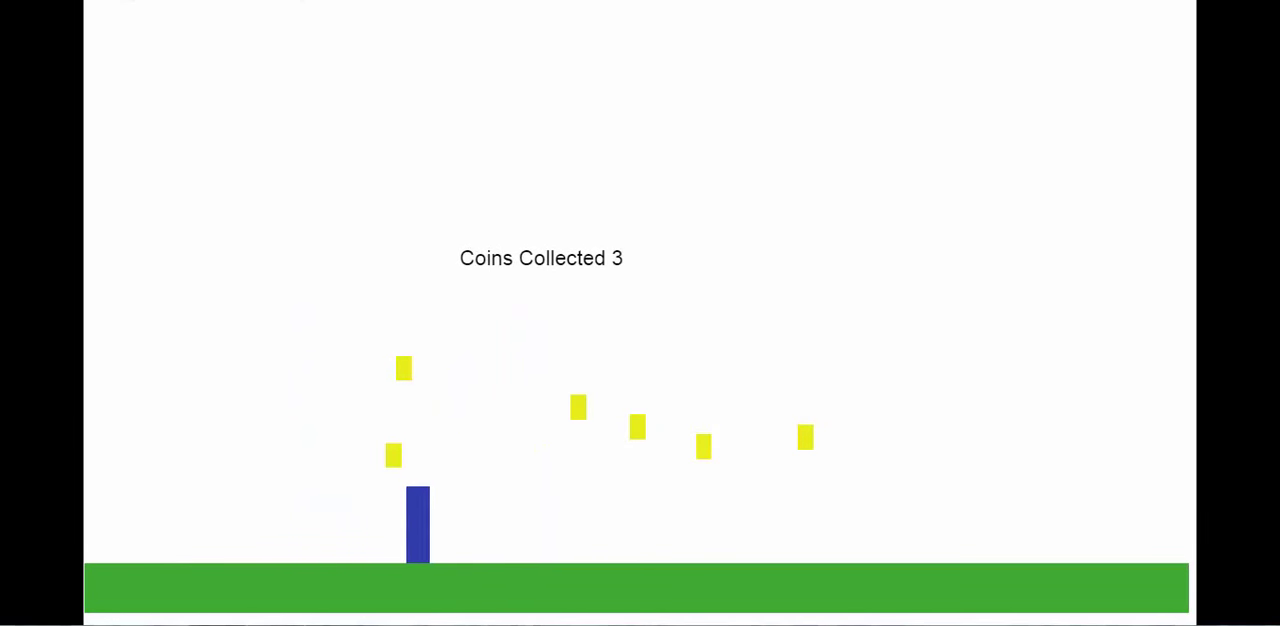
{"action": "key", "text": "Up"}
{"action": "key", "text": "Right"}
{"action": "key", "text": "Up"}
{"action": "key", "text": "Left"}
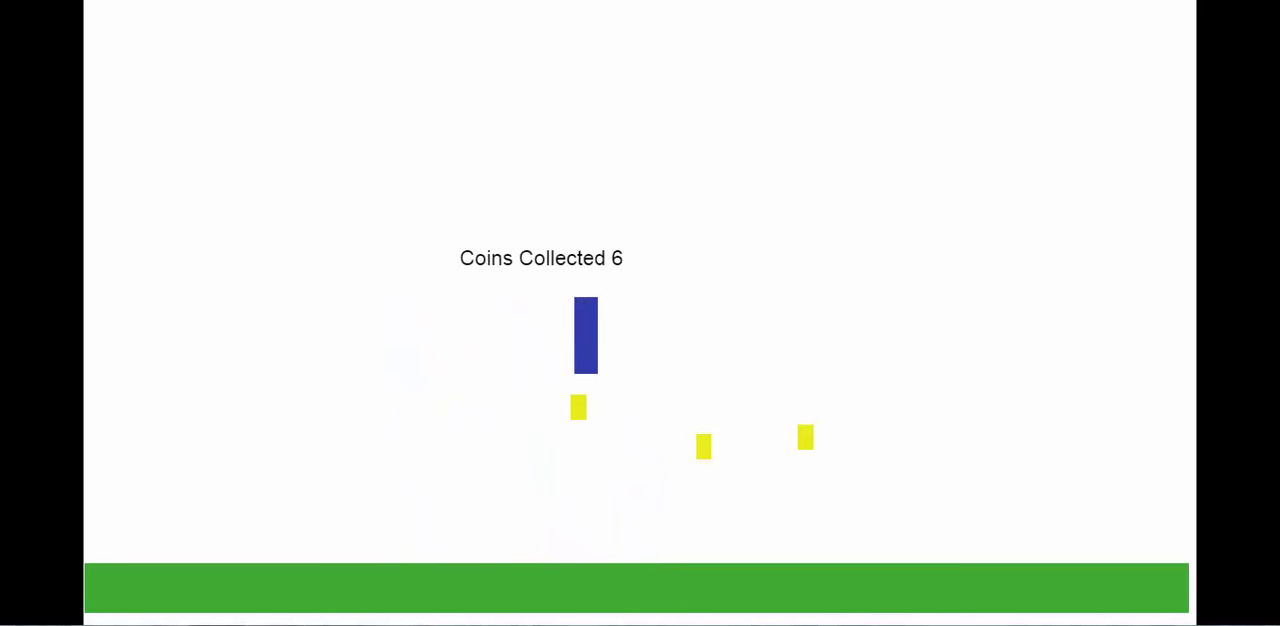
{"action": "key", "text": "Right"}
{"action": "key", "text": "Left"}
{"action": "key", "text": "Up"}
{"action": "key", "text": "Right"}
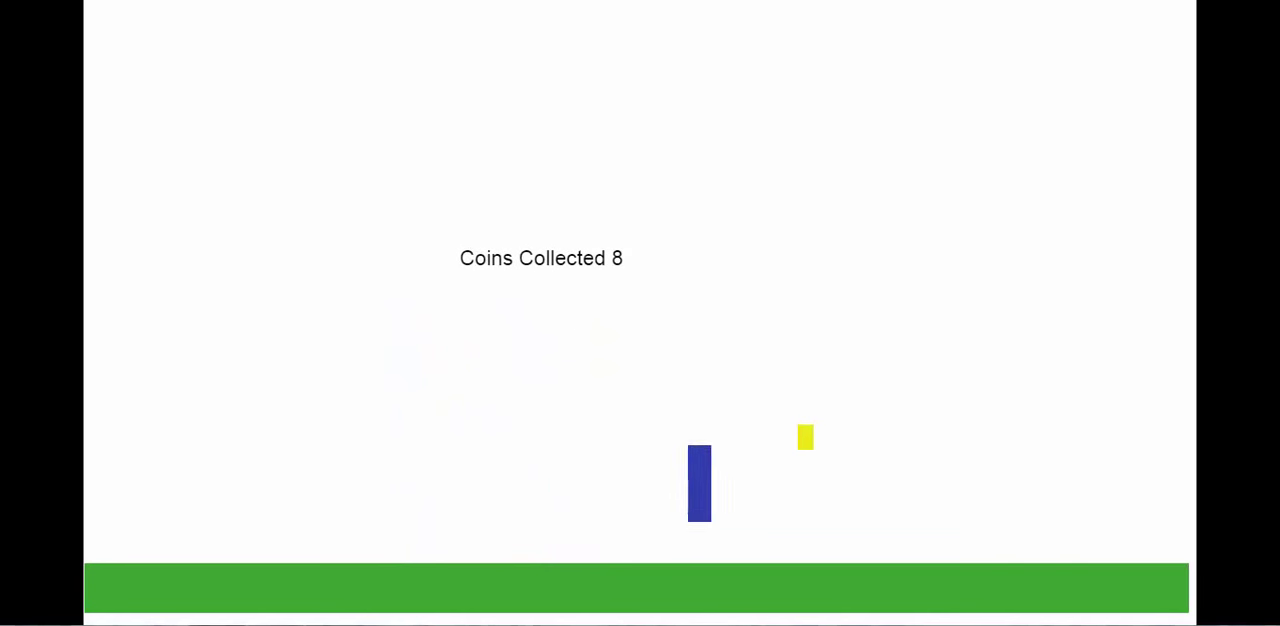
{"action": "key", "text": "Up"}
{"action": "key", "text": "Right"}
{"action": "key", "text": "Right"}
{"action": "key", "text": "Left"}
{"action": "key", "text": "Up"}
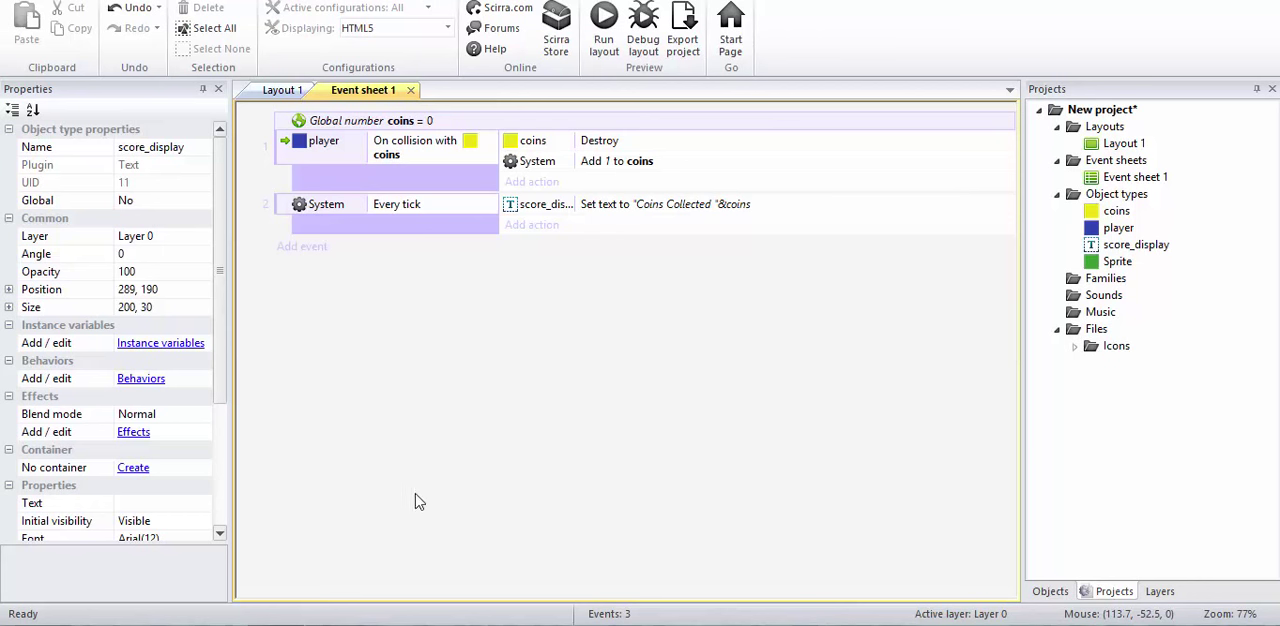
{"action": "left_click", "coordinate": [354, 625]}
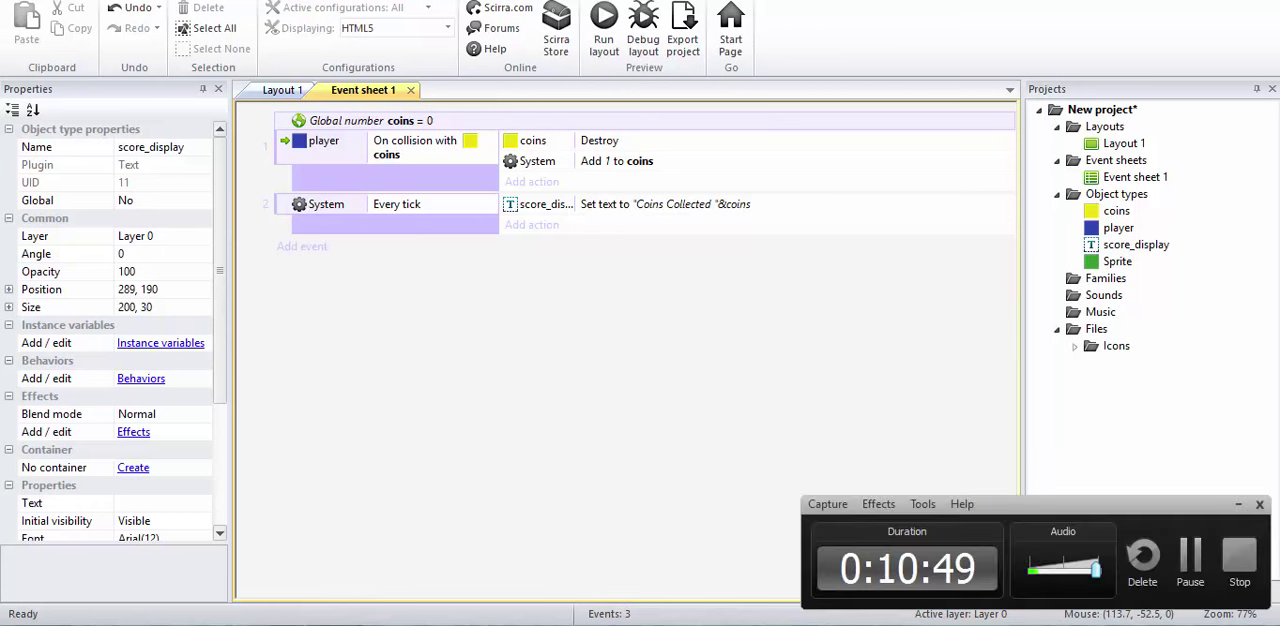